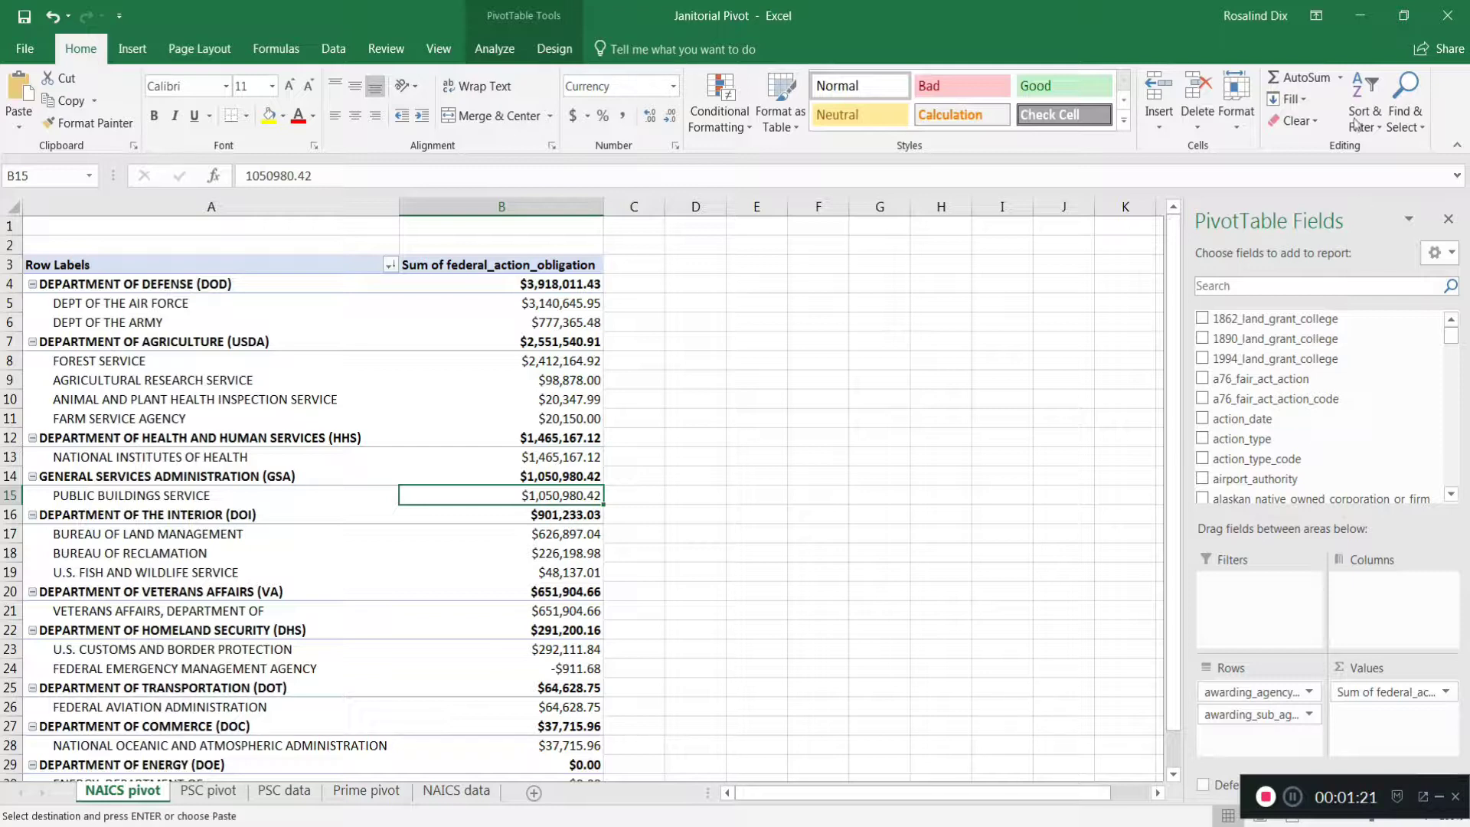
- Switch to Chrome and open the Federal Procurement Data System site at fpds.gov/fpdsng_cms/index.php/en/
left_click(1360, 21)
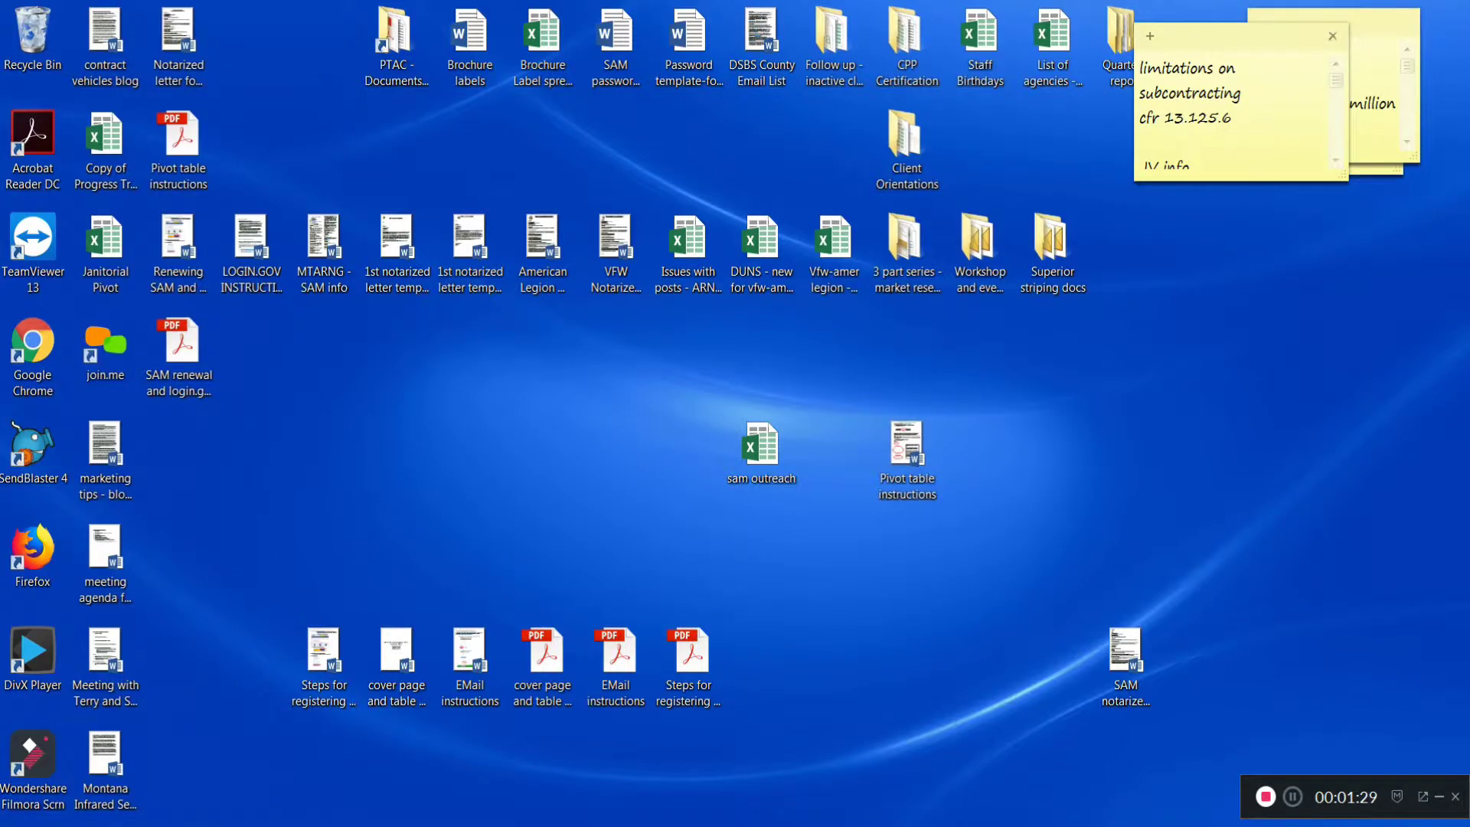
left_click(219, 826)
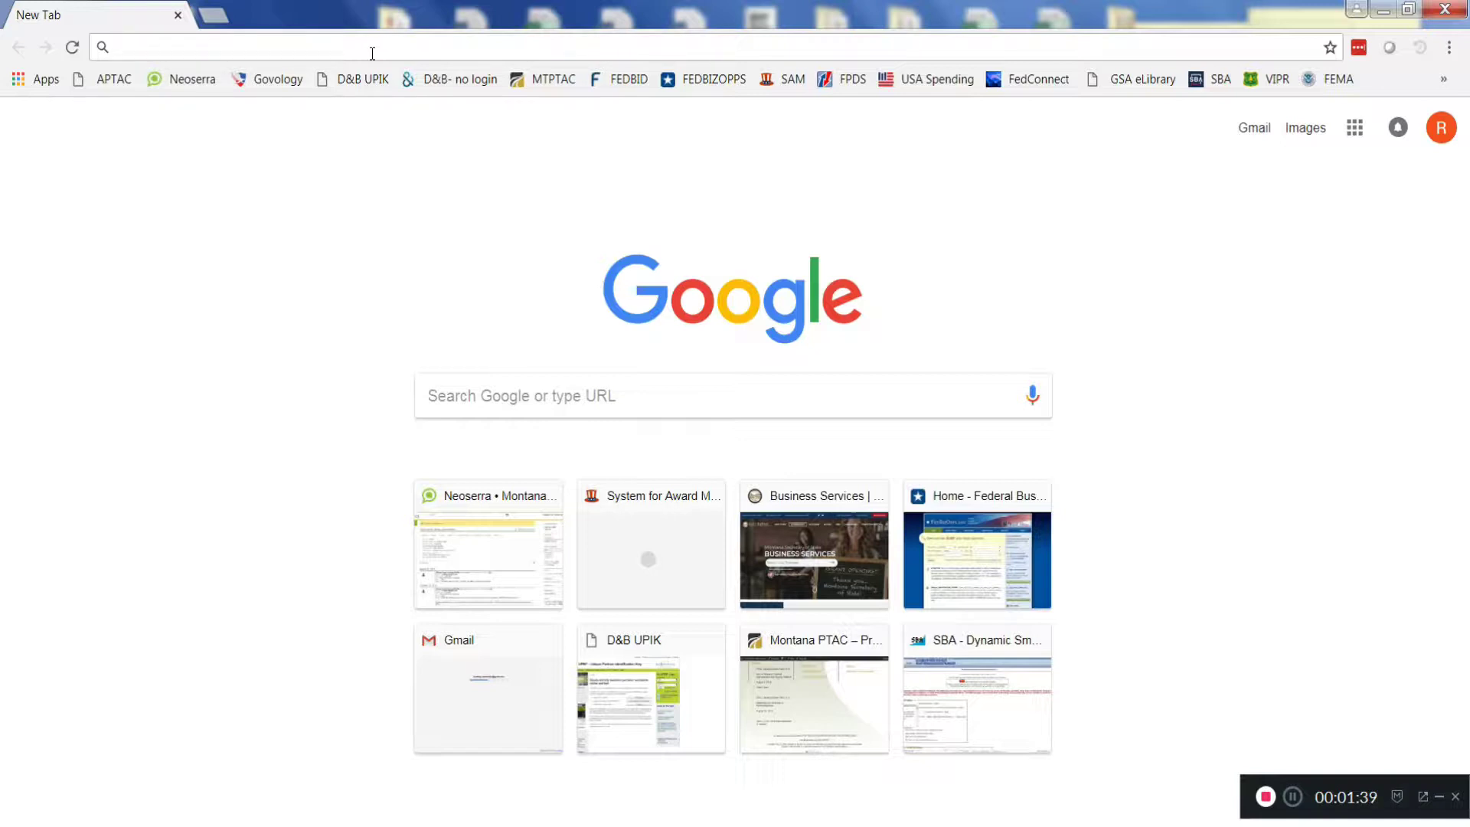
type("fpds")
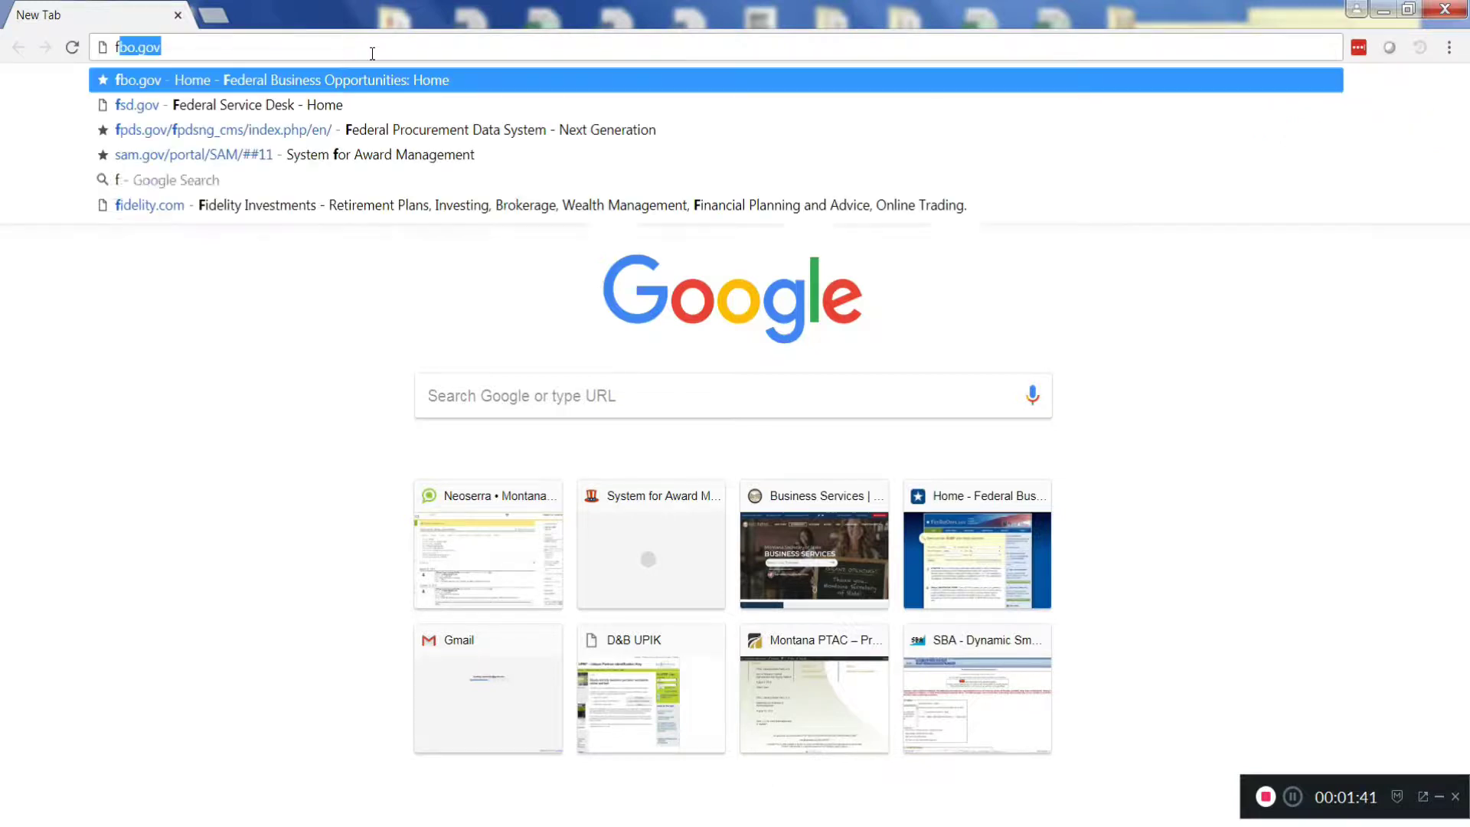
type(".php/en/")
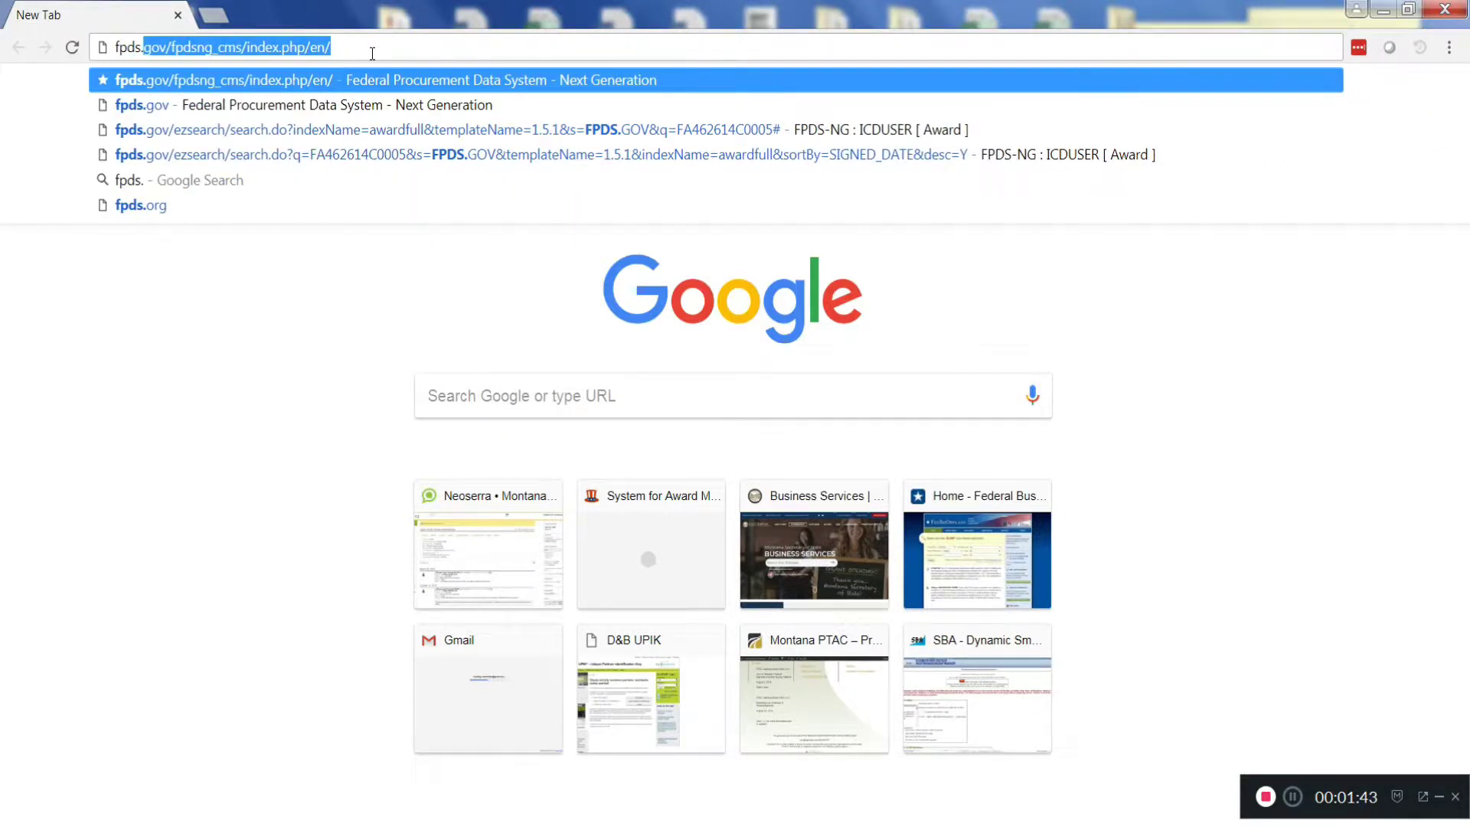
key("Return")
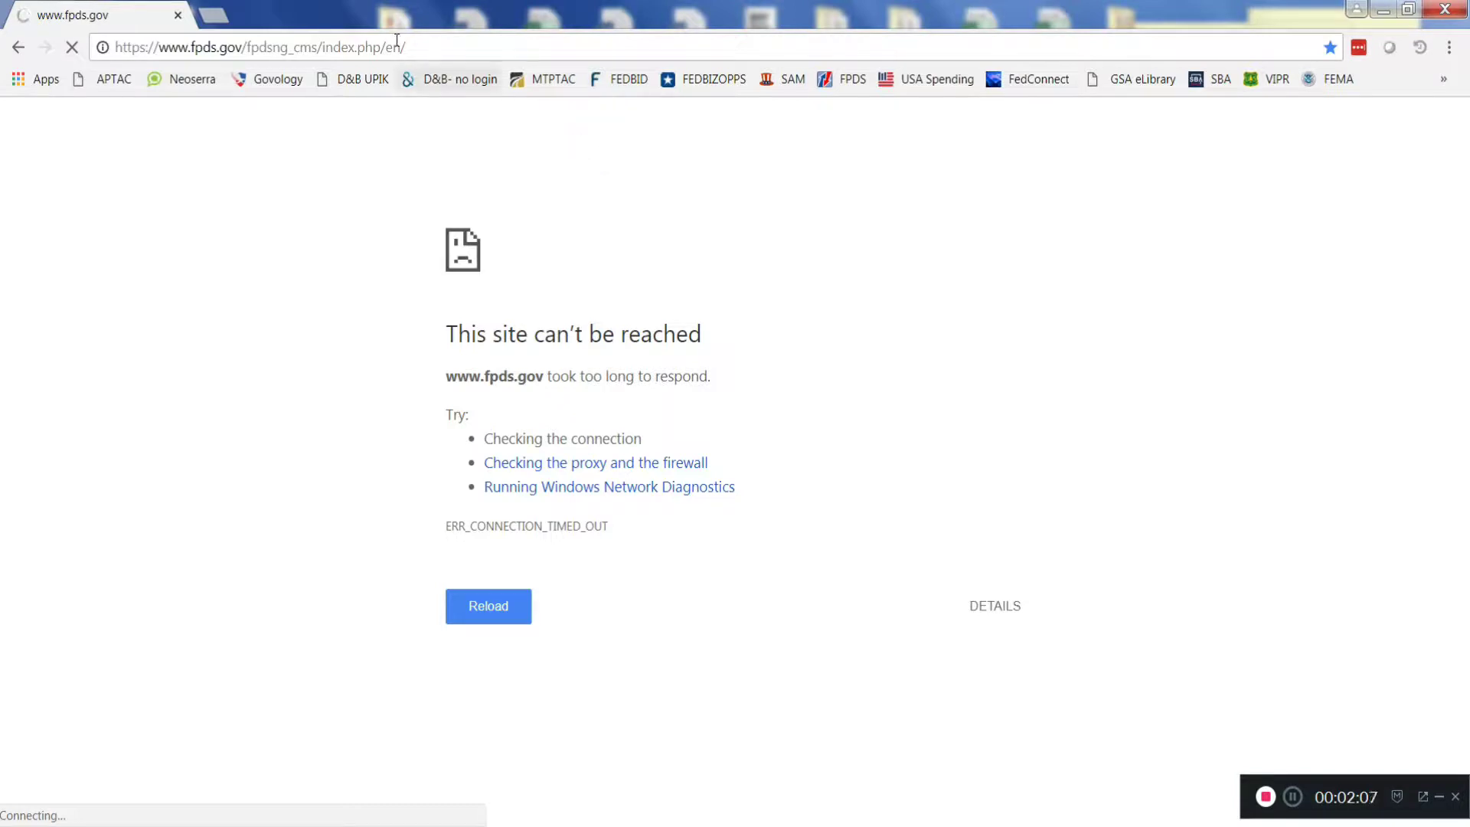
left_click(423, 43)
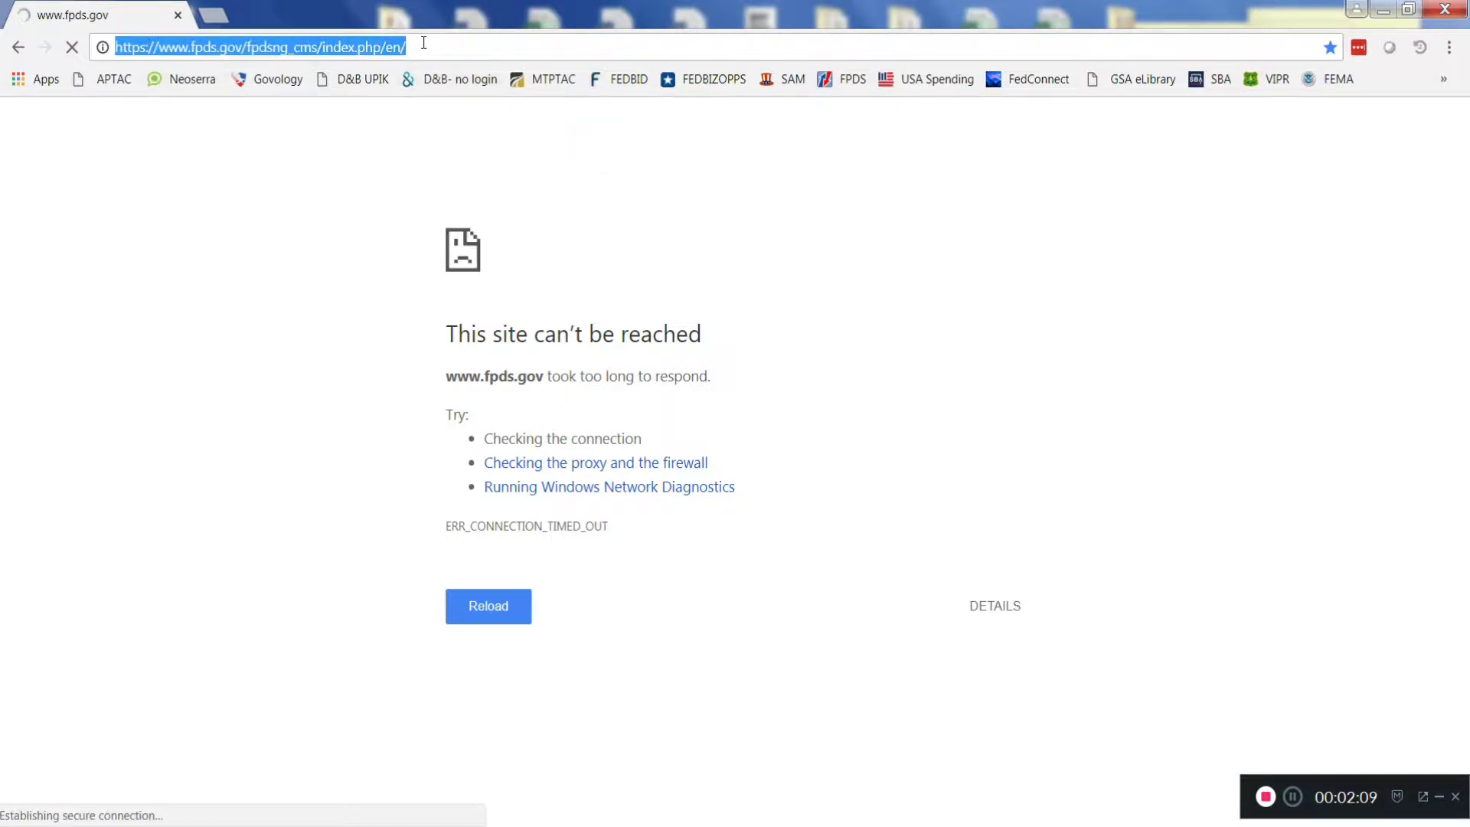
type("fpd")
key("Return")
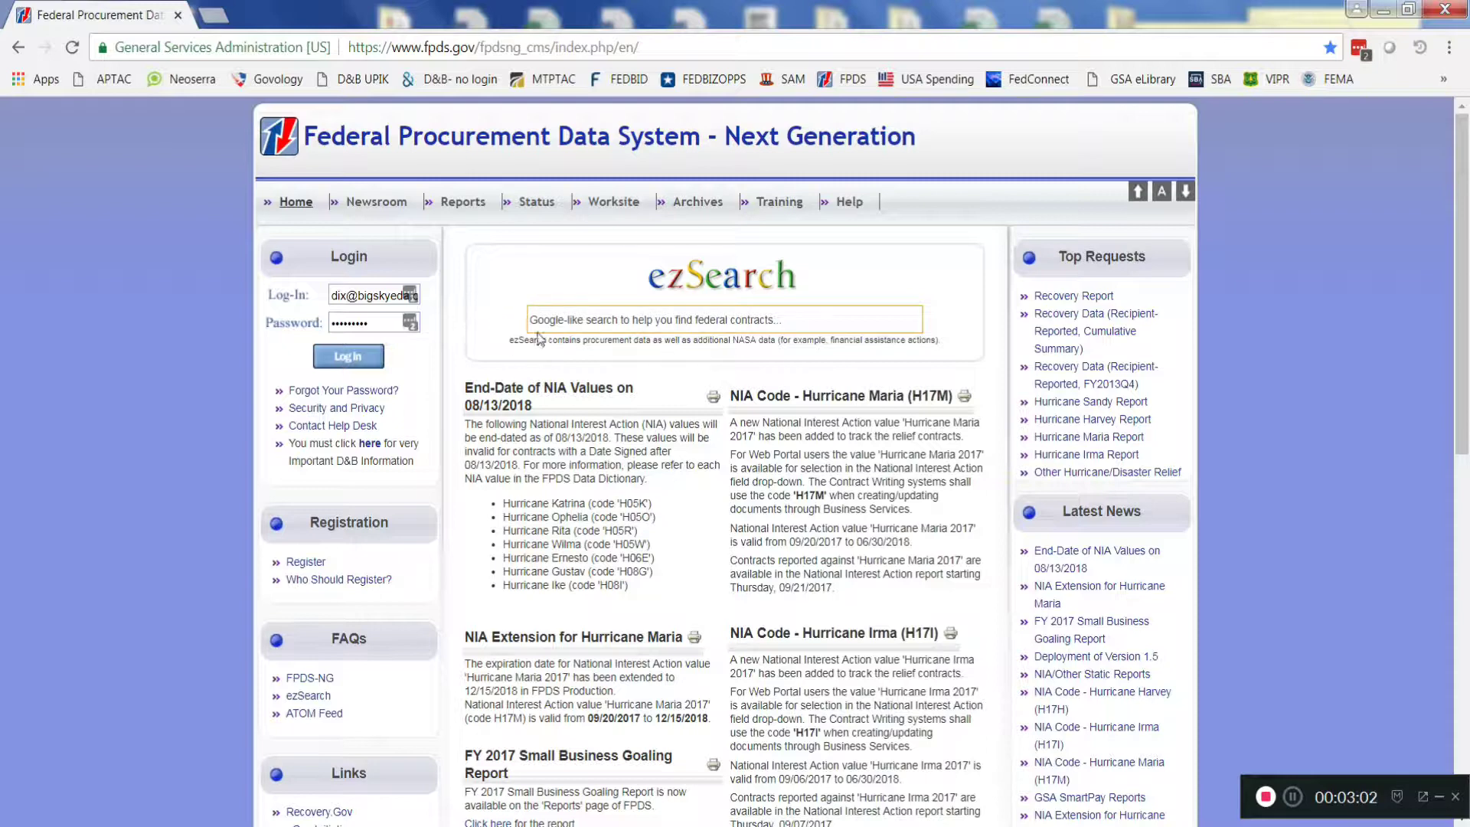
- Download the List of Contracting Offices from the FPDS Worksite references, open it in Excel and enable editing
left_click(614, 210)
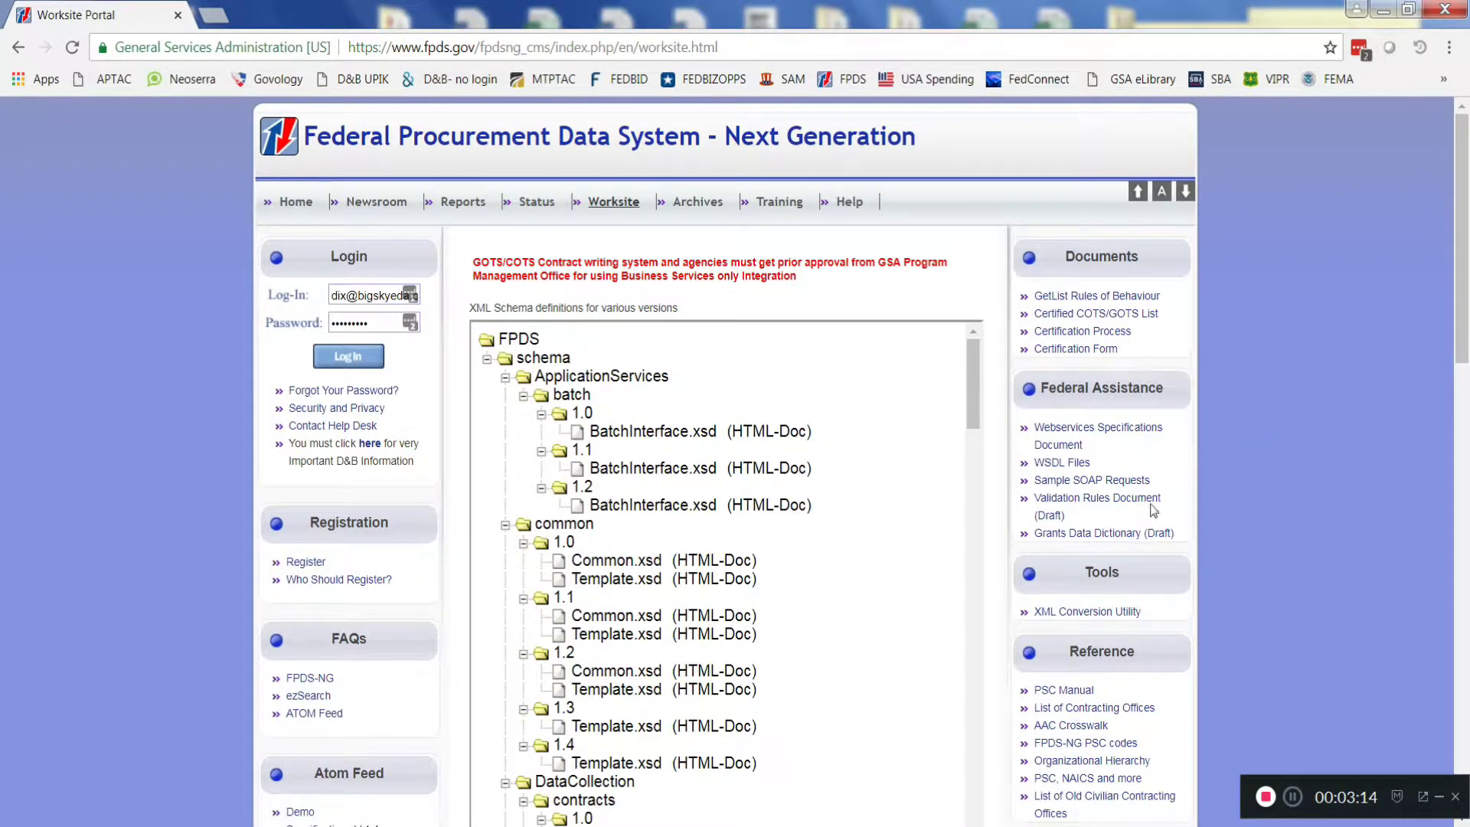
scroll(1138, 544, "down", 3)
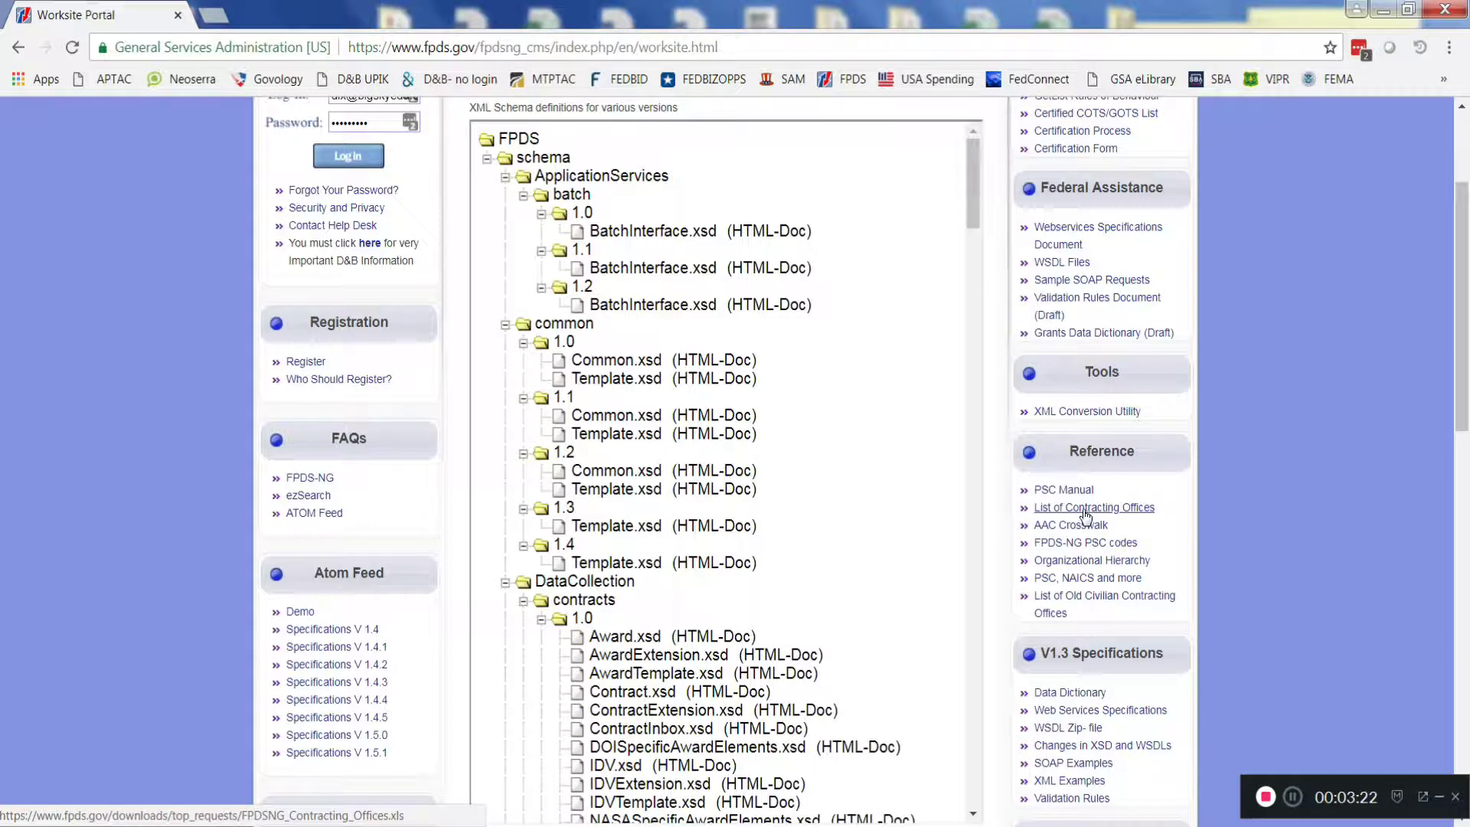
left_click(1086, 516)
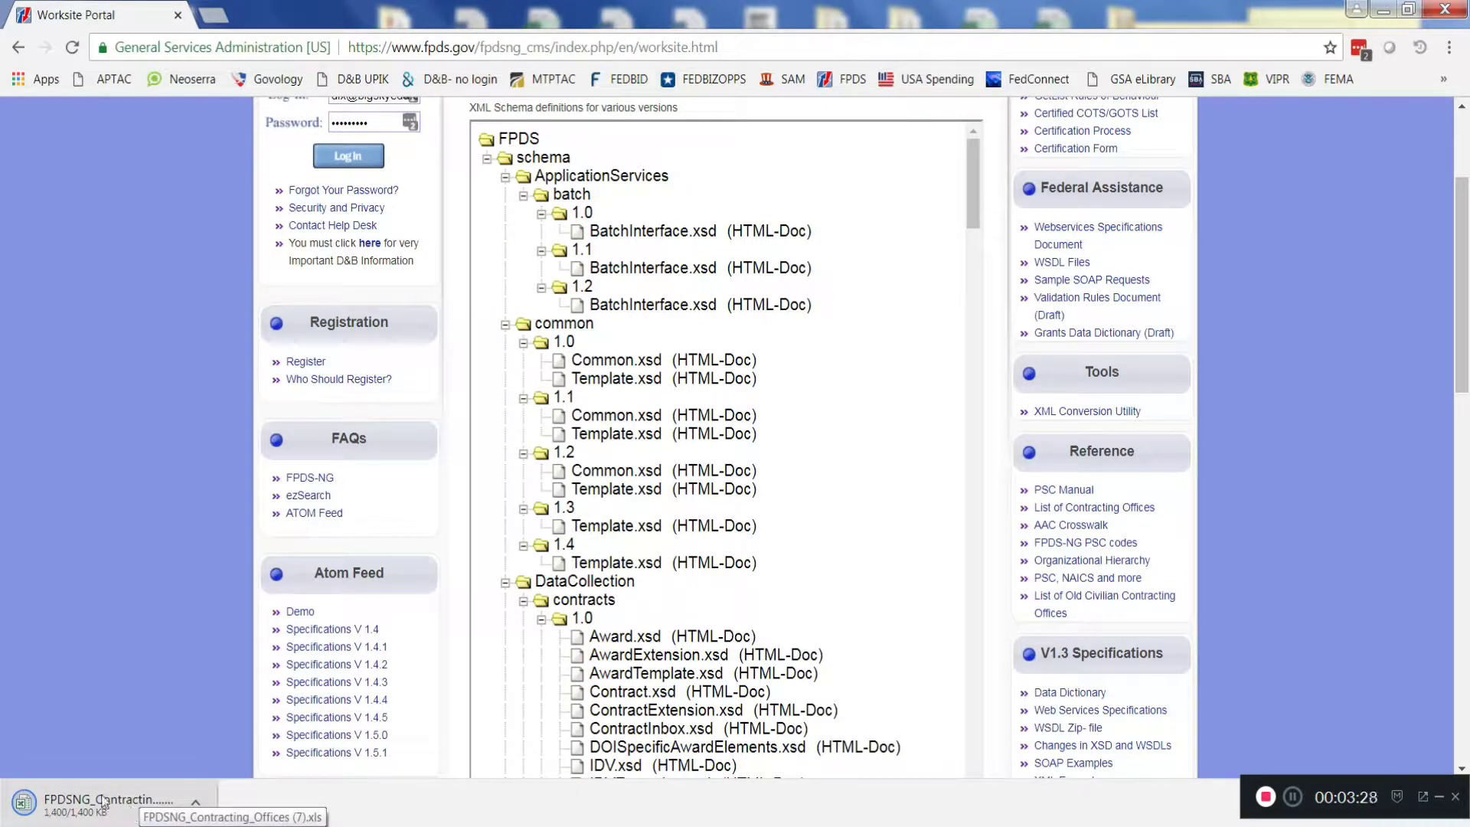
left_click(105, 806)
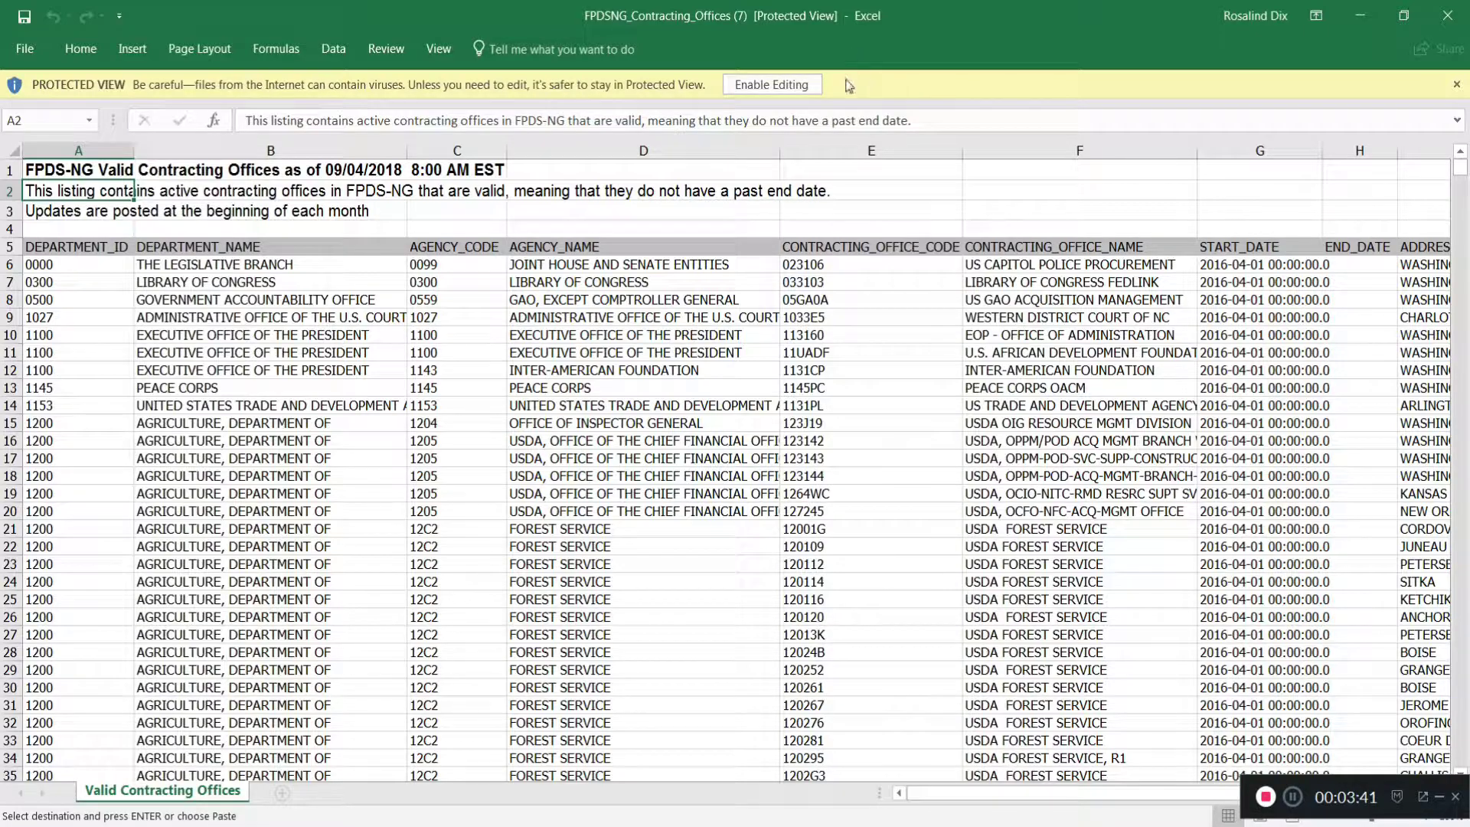
left_click(771, 85)
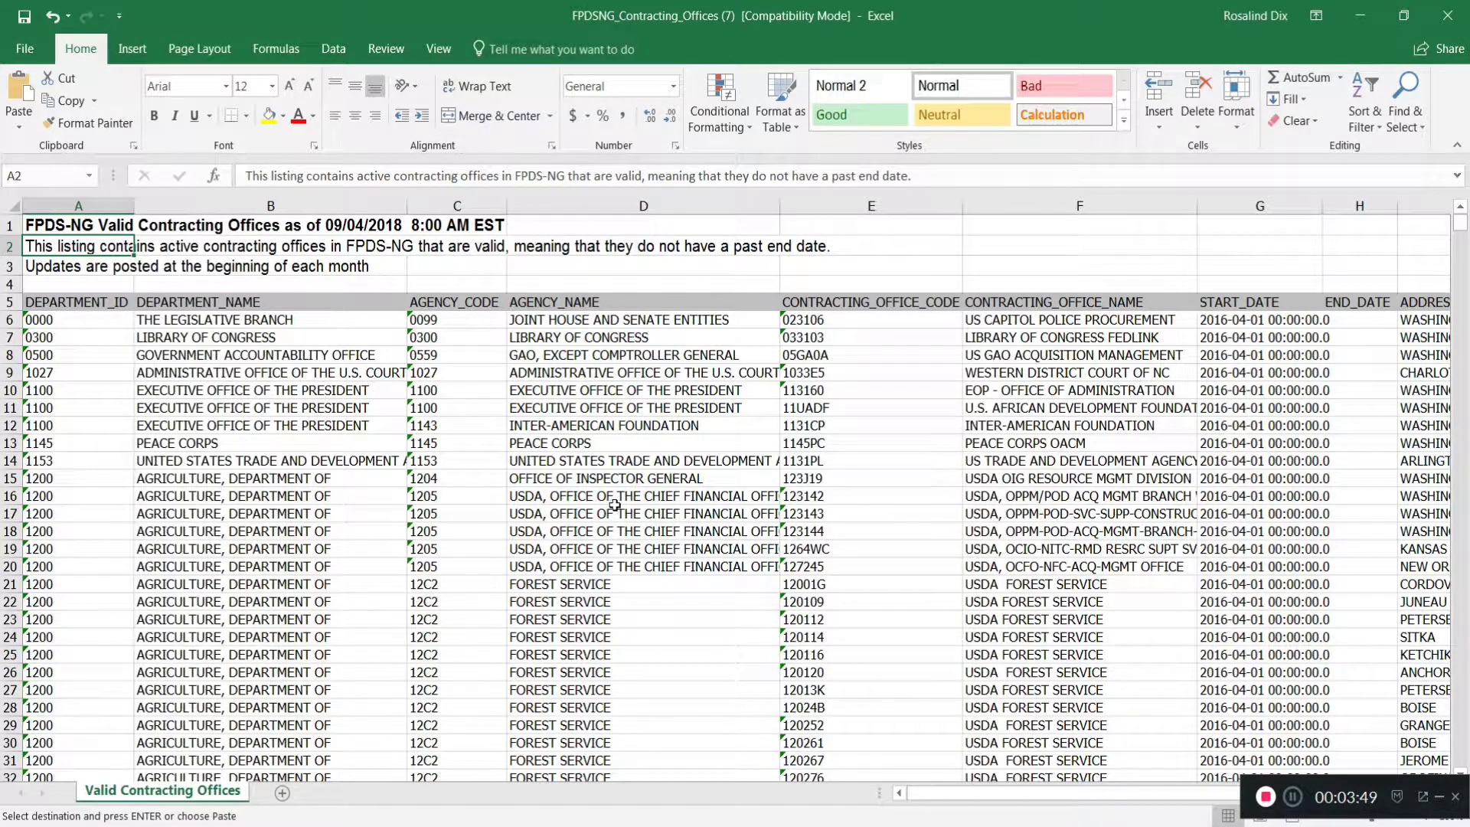
- Review the contracting offices listing, including its agency, office code, office name, address, ZIP code and country columns
scroll(615, 505, "down", 5)
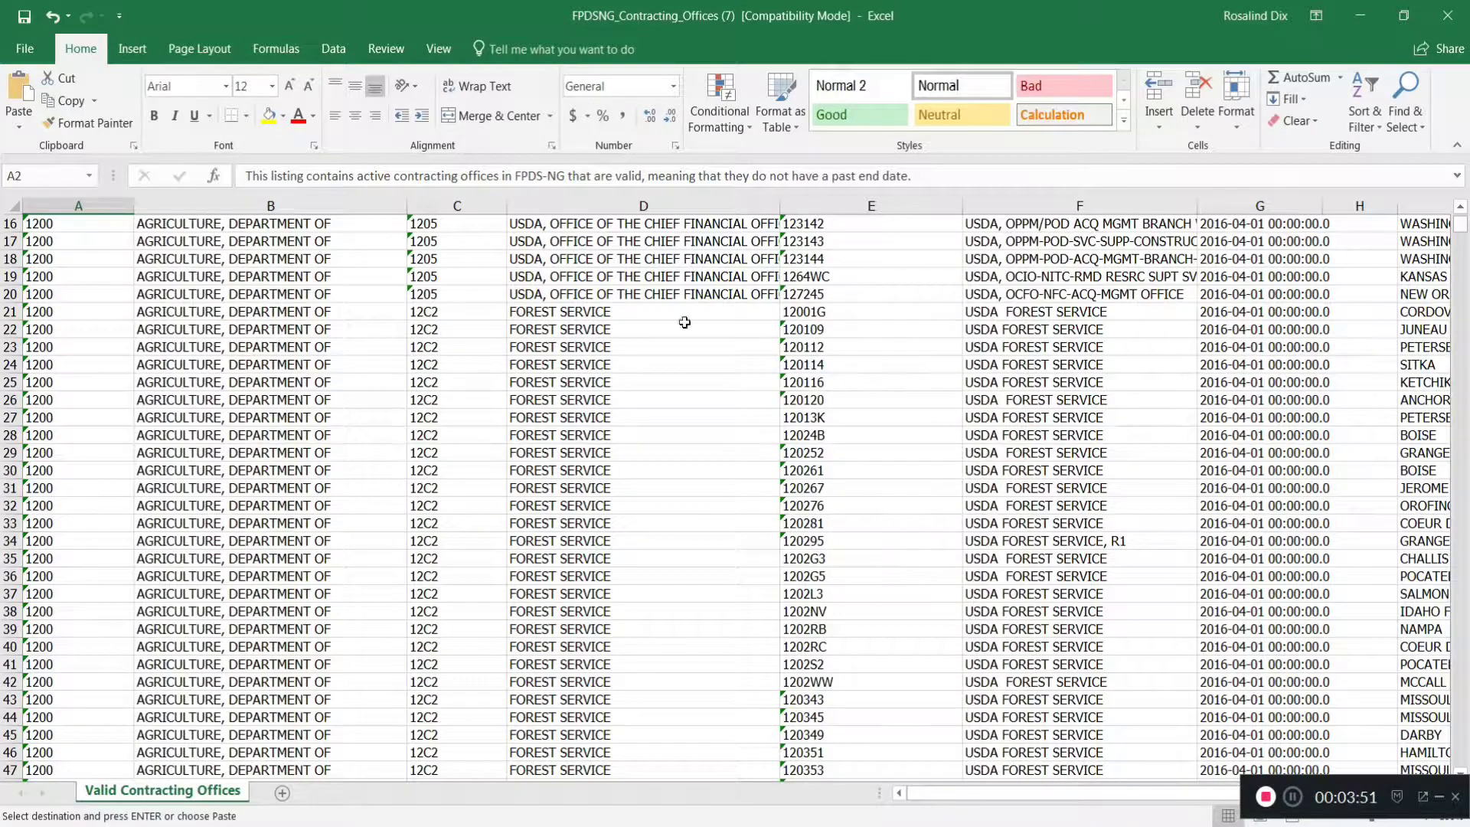
scroll(290, 409, "up", 4)
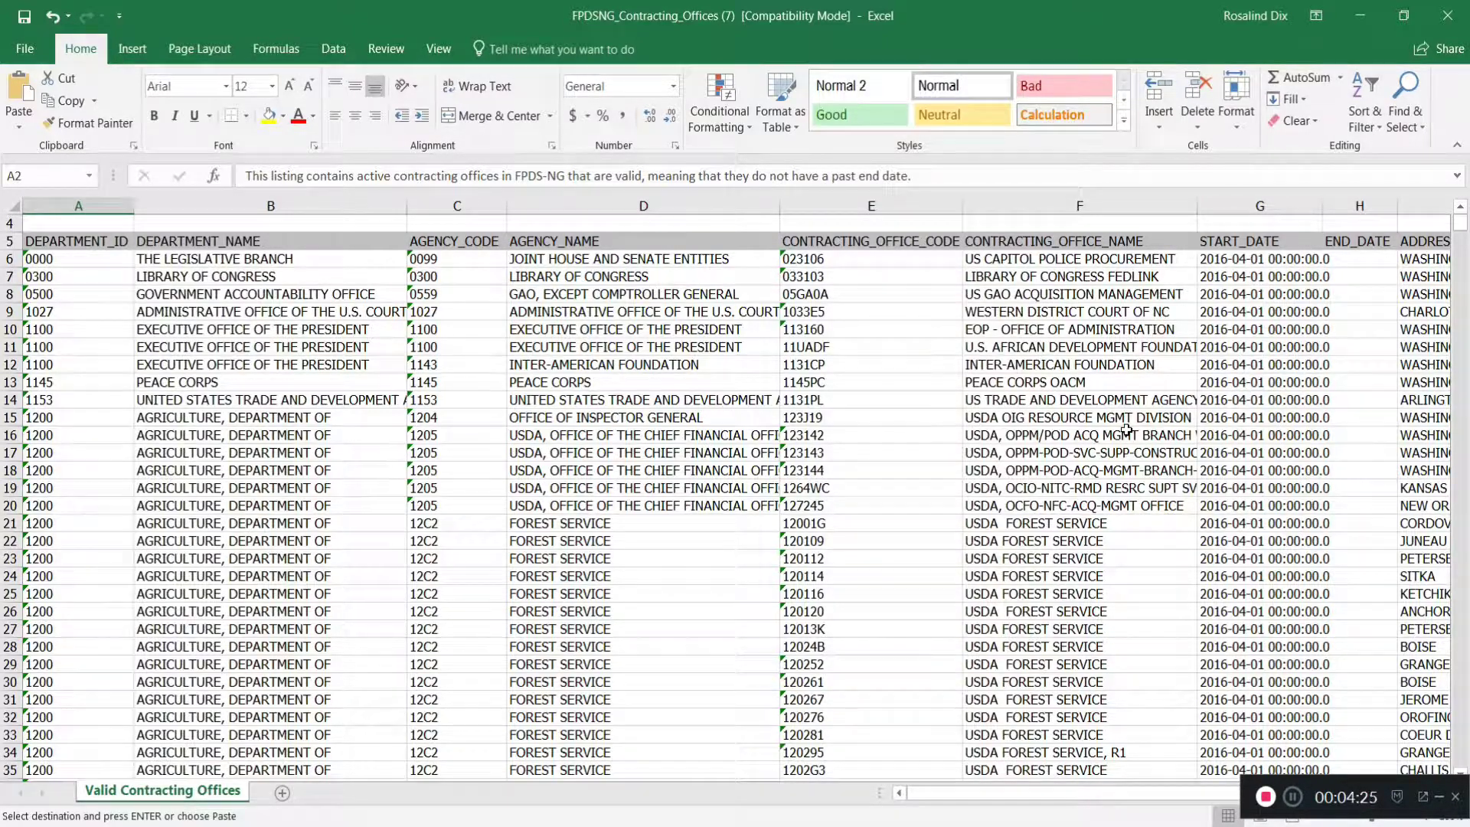
scroll(1204, 796, "right", 3)
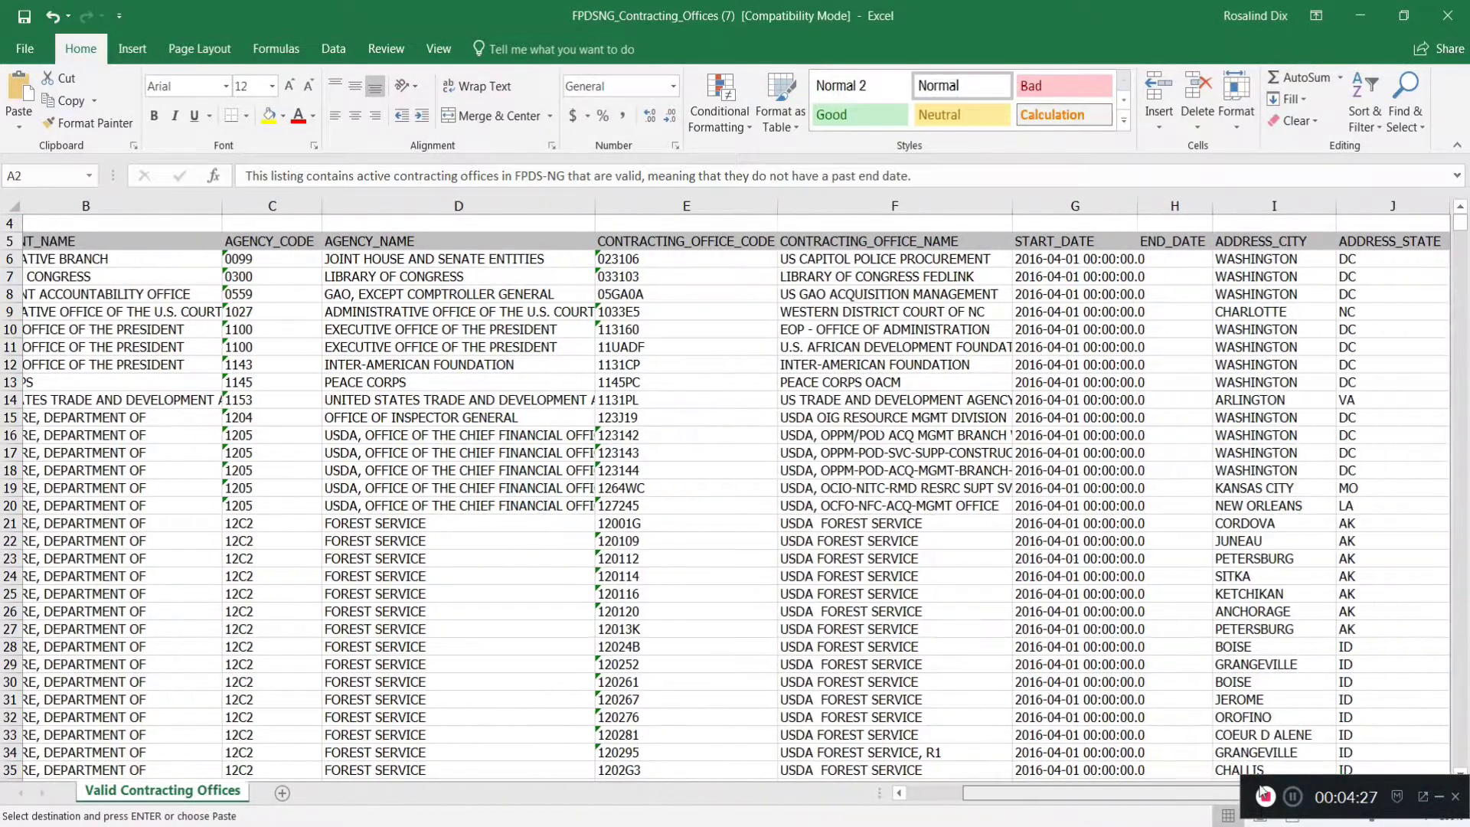
scroll(1296, 780, "right", 2)
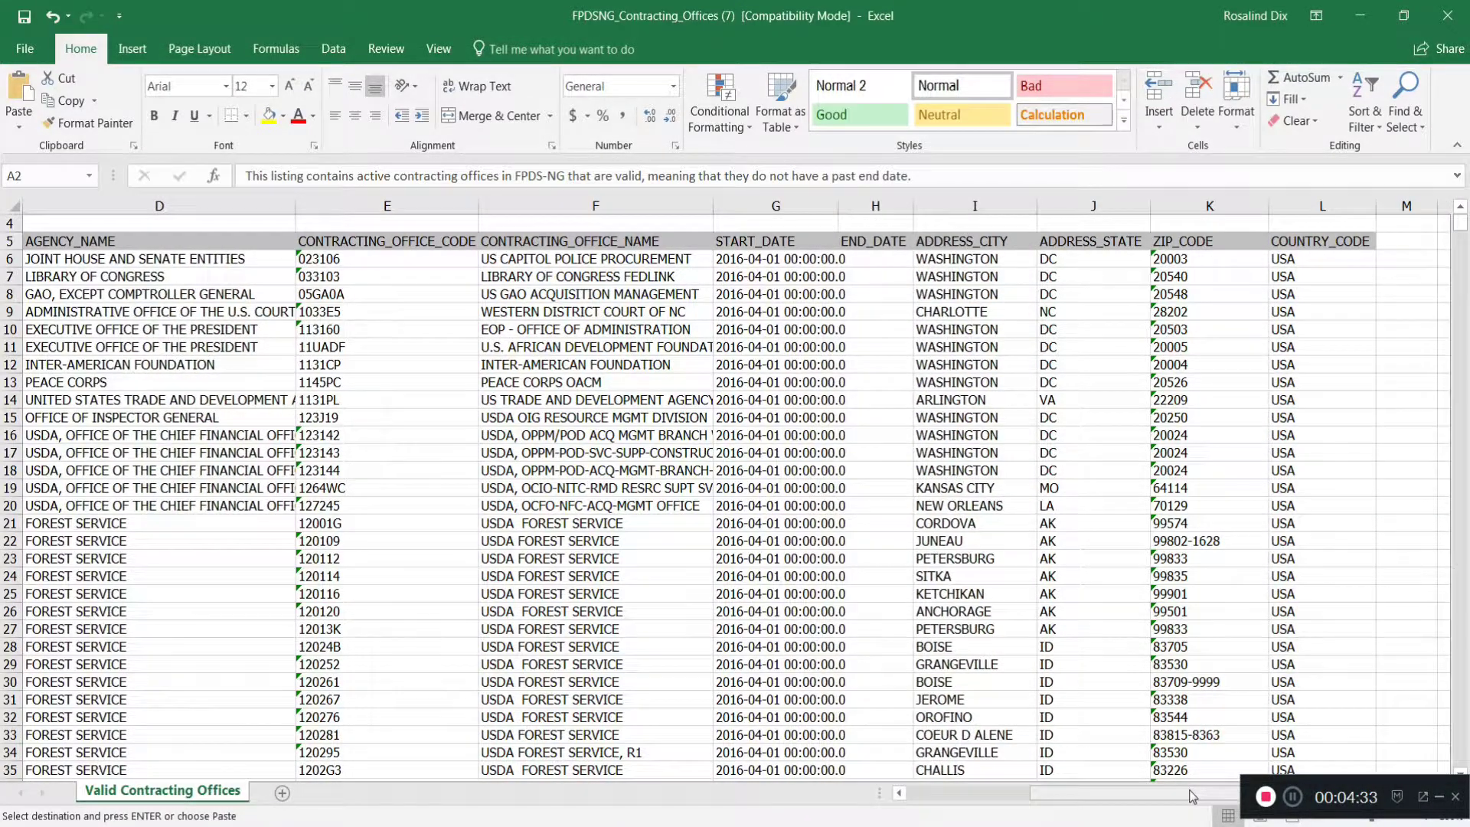
left_click_drag(1195, 796, 1071, 796)
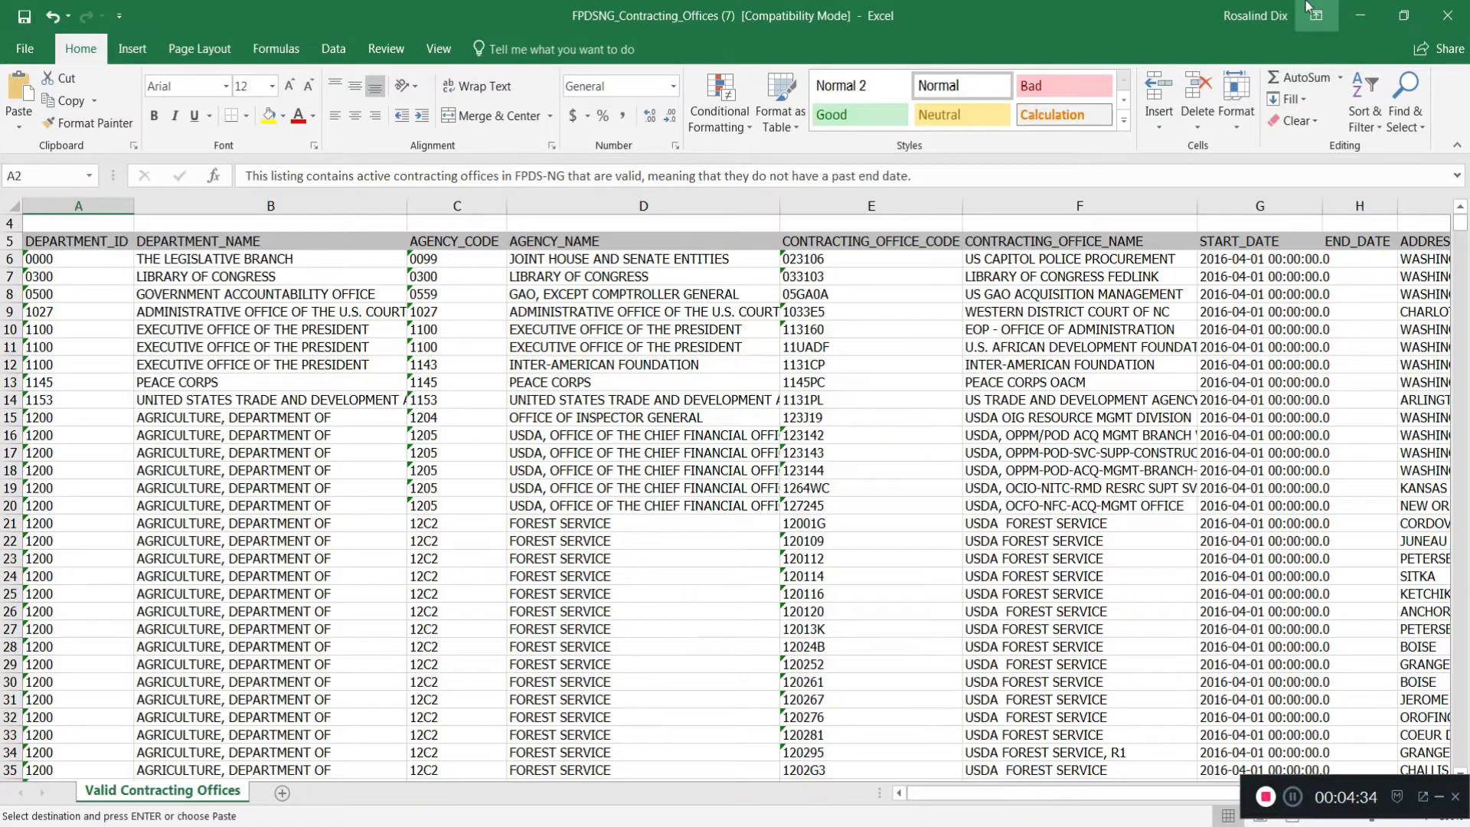
- Return to the Janitorial Pivot workbook and add awarding_office_code to the pivot table rows beneath the awarding sub-agency name
left_click(1360, 14)
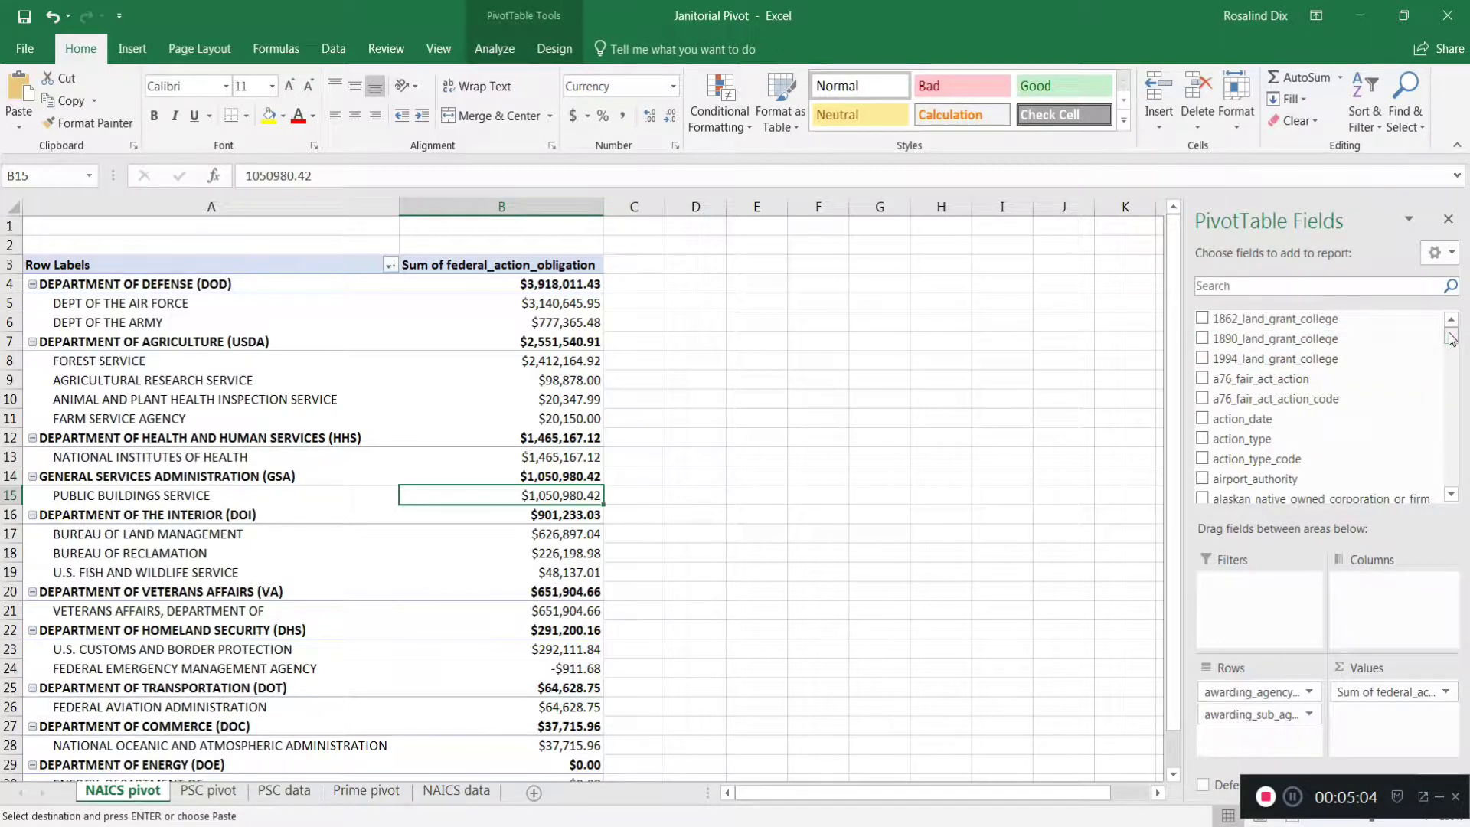
mouse_move(1452, 339)
left_mouse_down()
mouse_move(1449, 369)
mouse_move(1451, 344)
left_mouse_up()
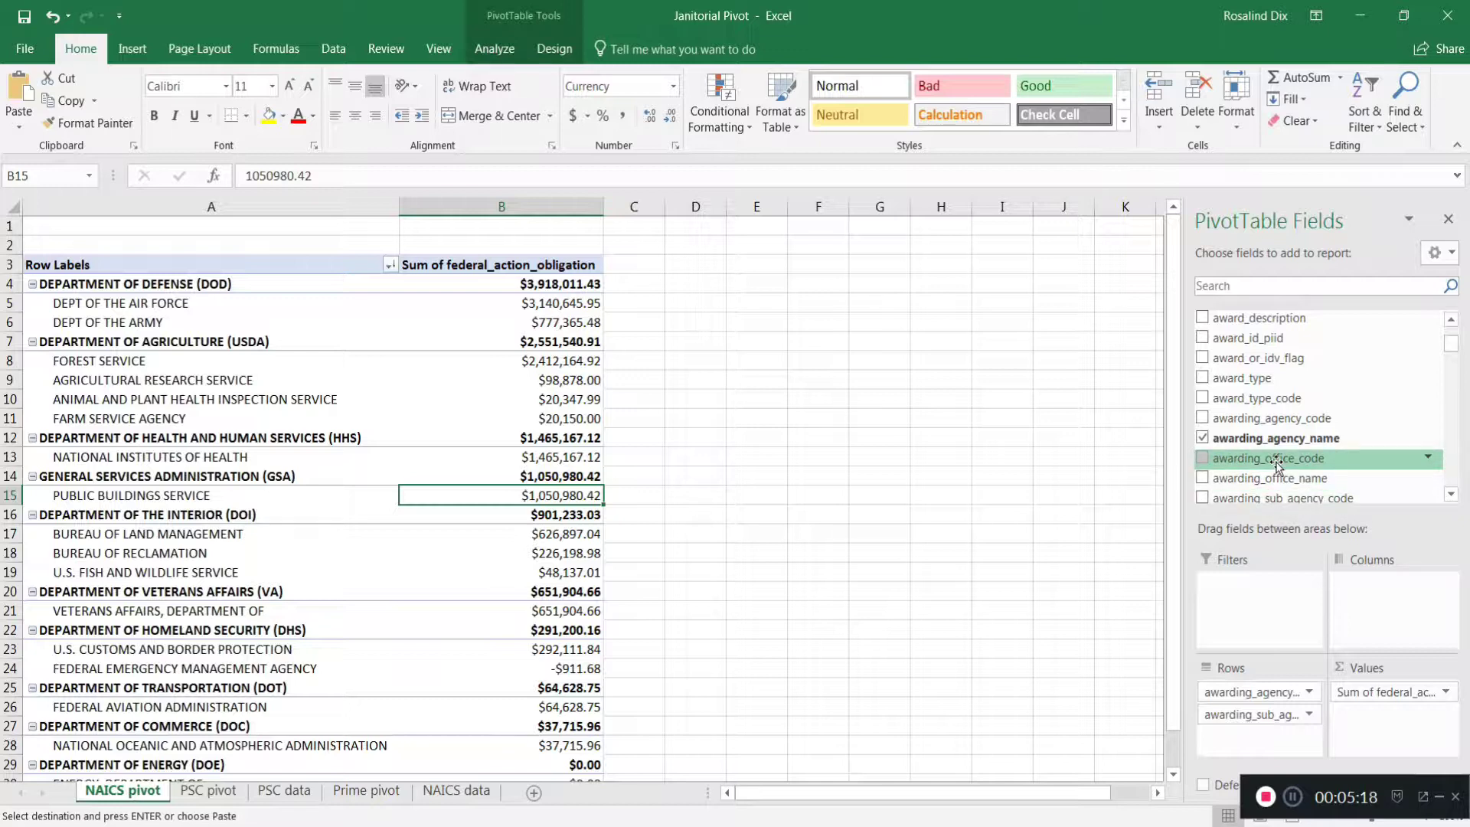
left_click_drag(1278, 465, 1201, 739)
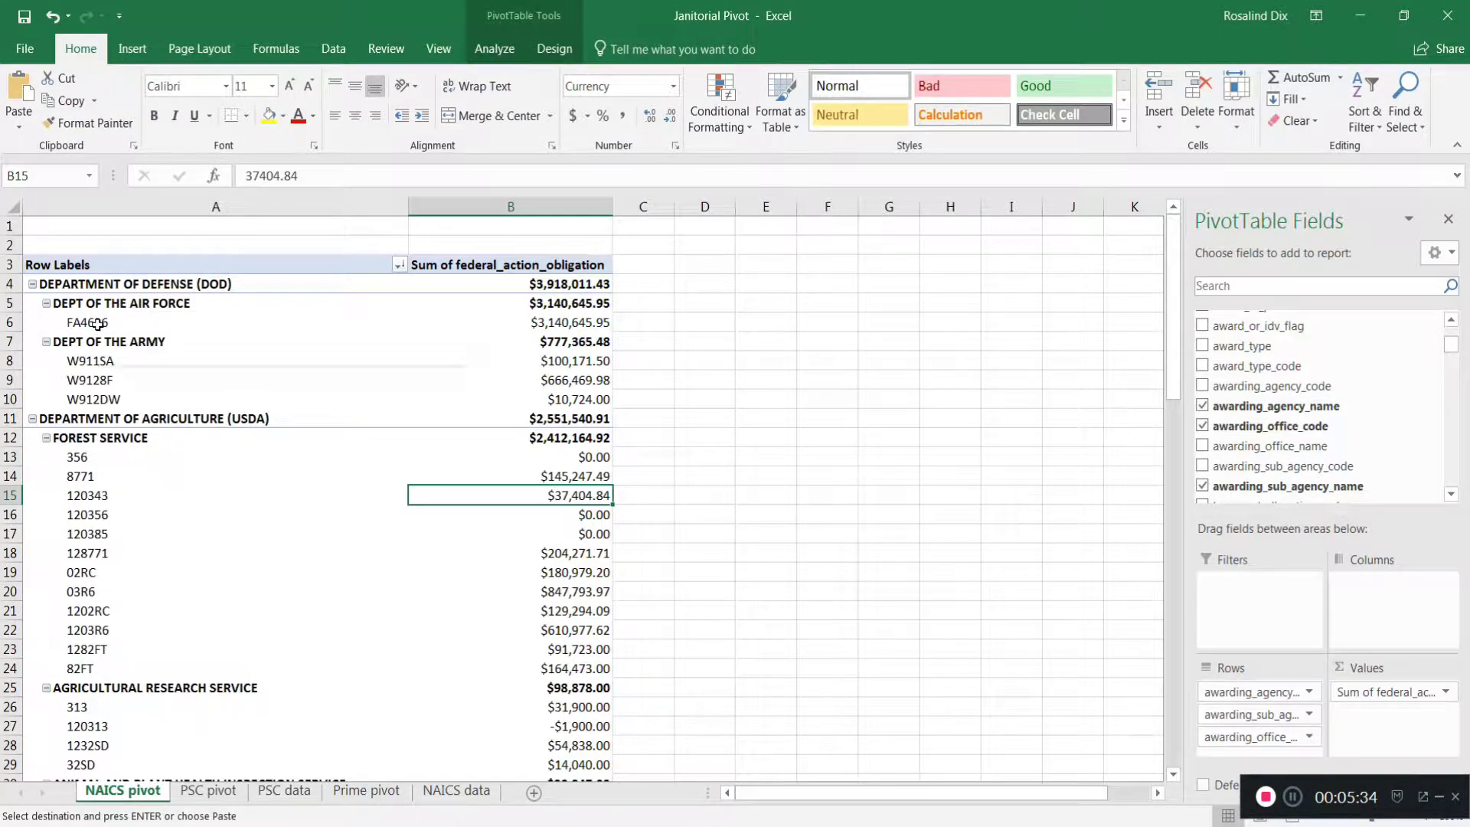
- Inspect the awarding office codes W9128F, W911SA and W912DW listed under Dept of the Army
left_click(84, 379)
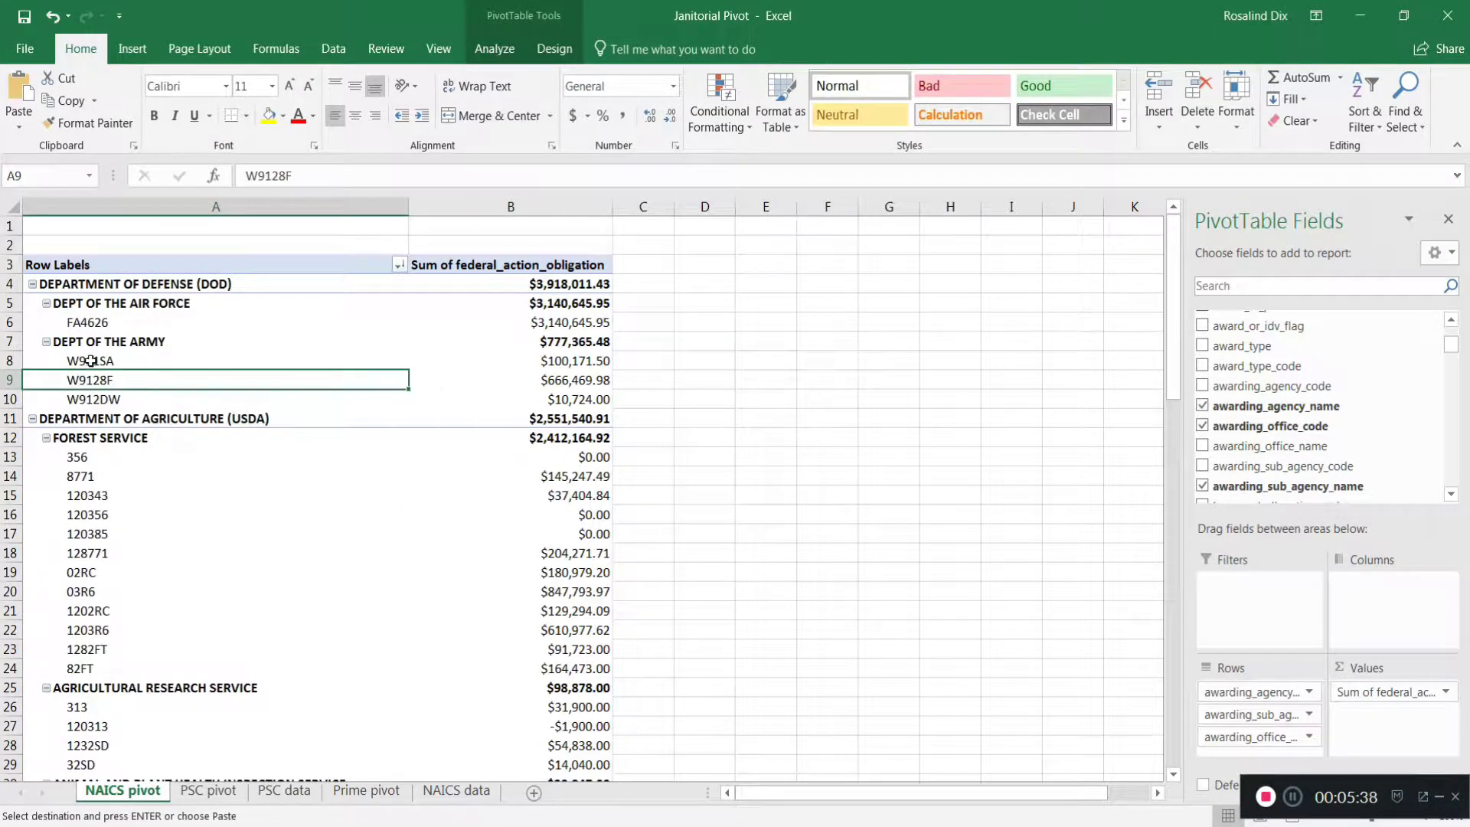
left_click(94, 368)
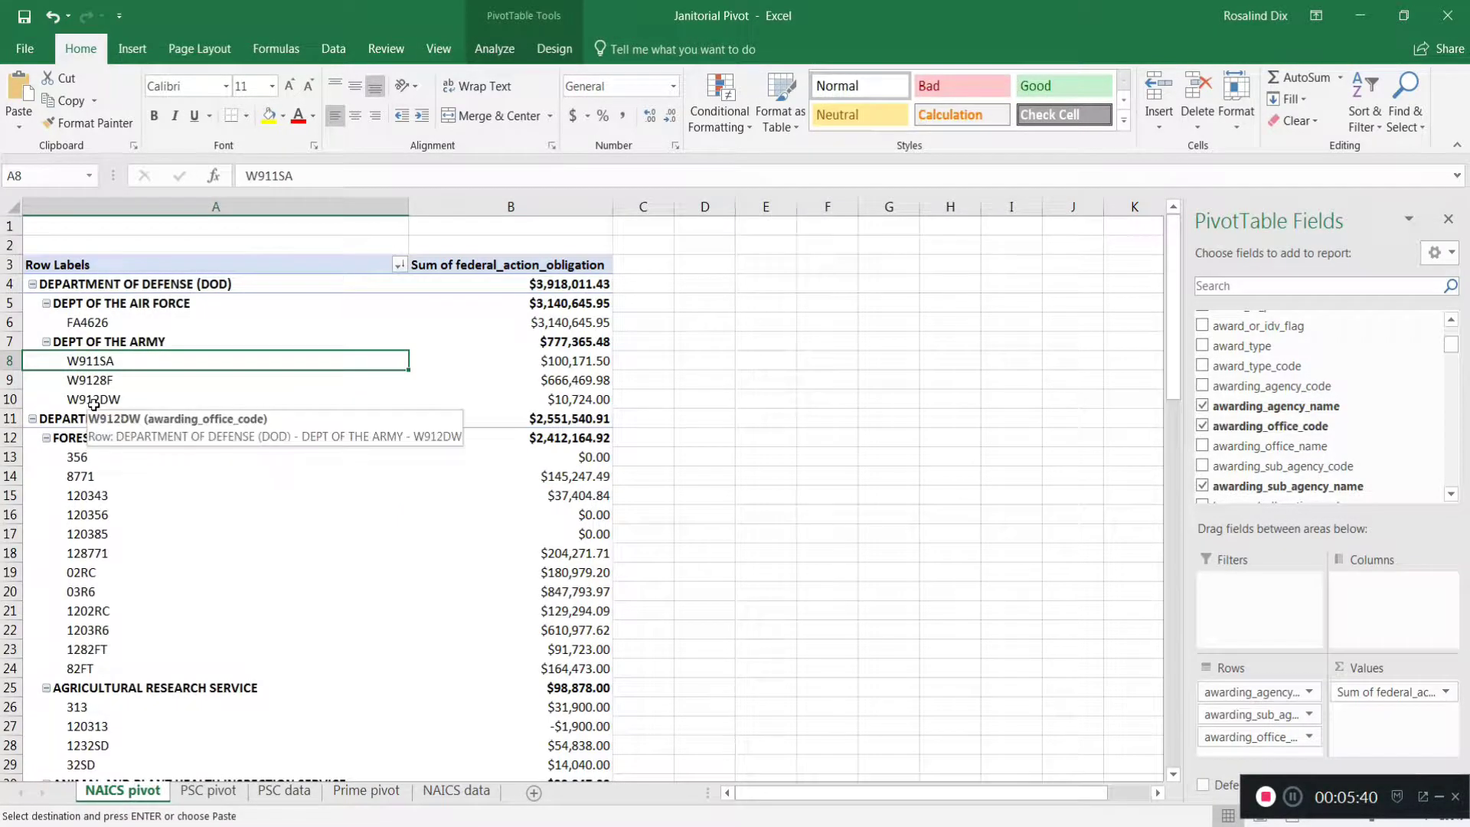
left_click(93, 402)
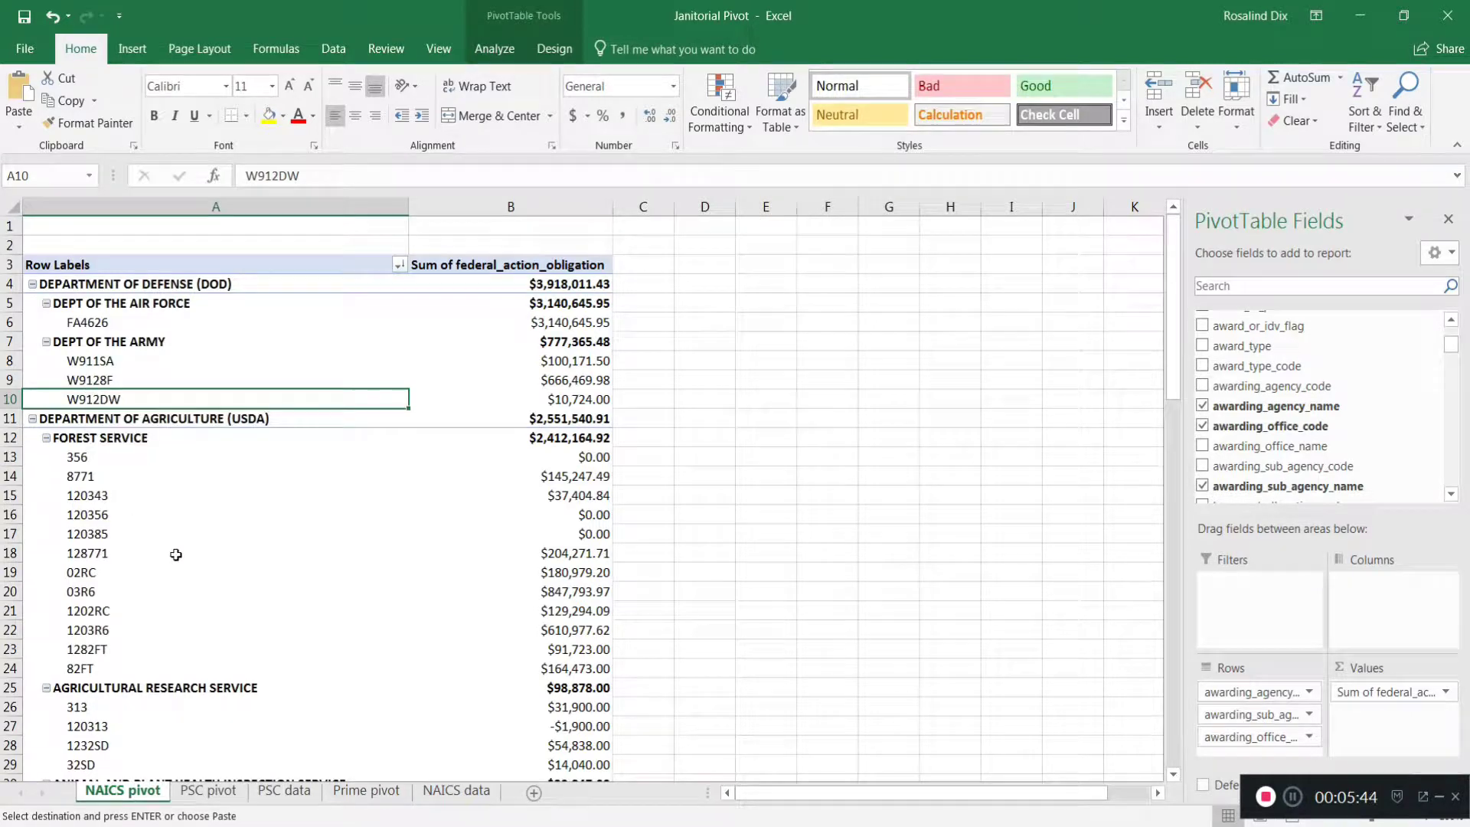
- Copy the awarding office code 1232SD listed under Agricultural Research Service in the NAICS pivot
scroll(260, 579, "down", 1)
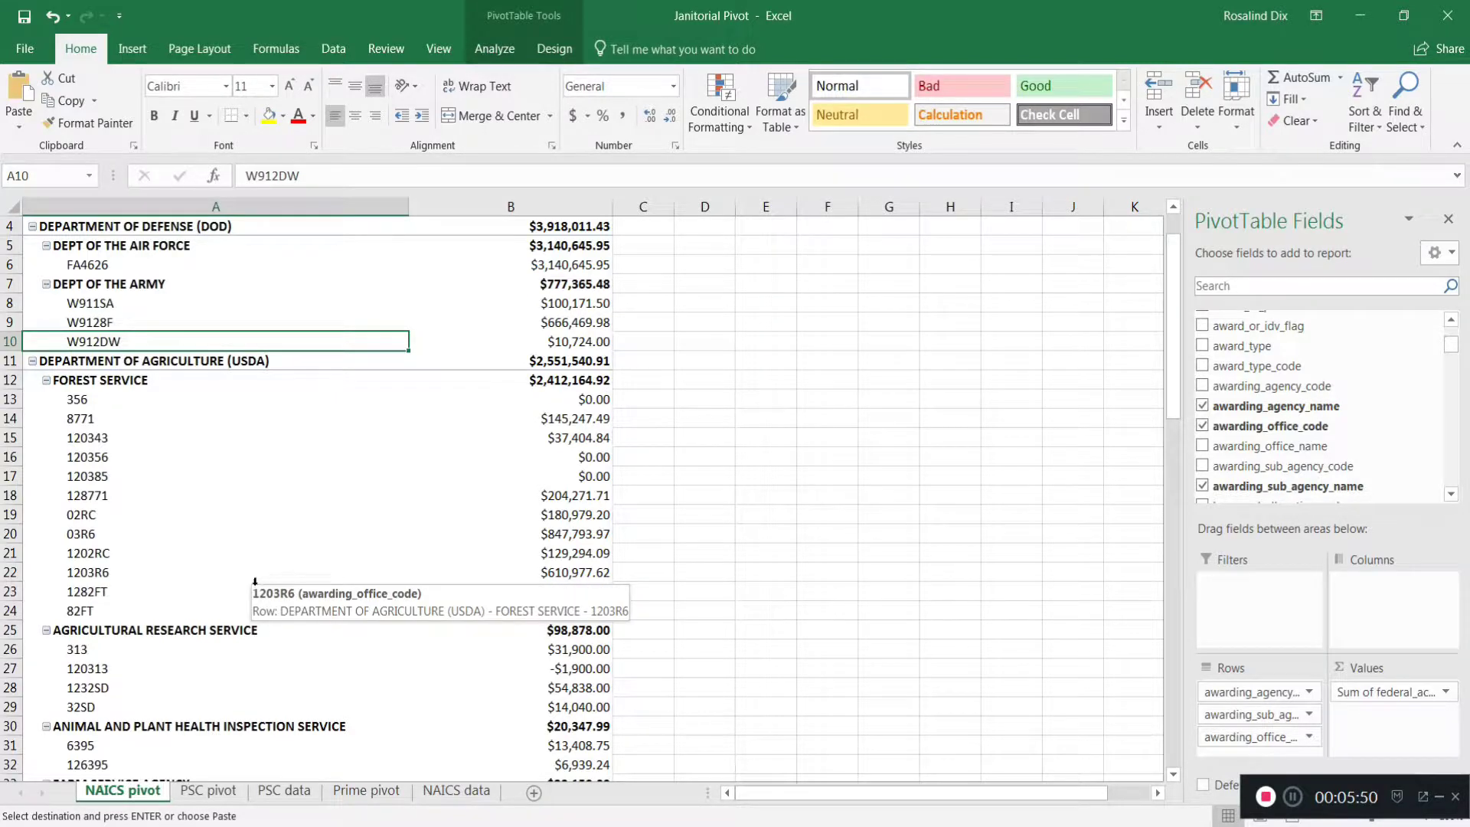
left_click(103, 688)
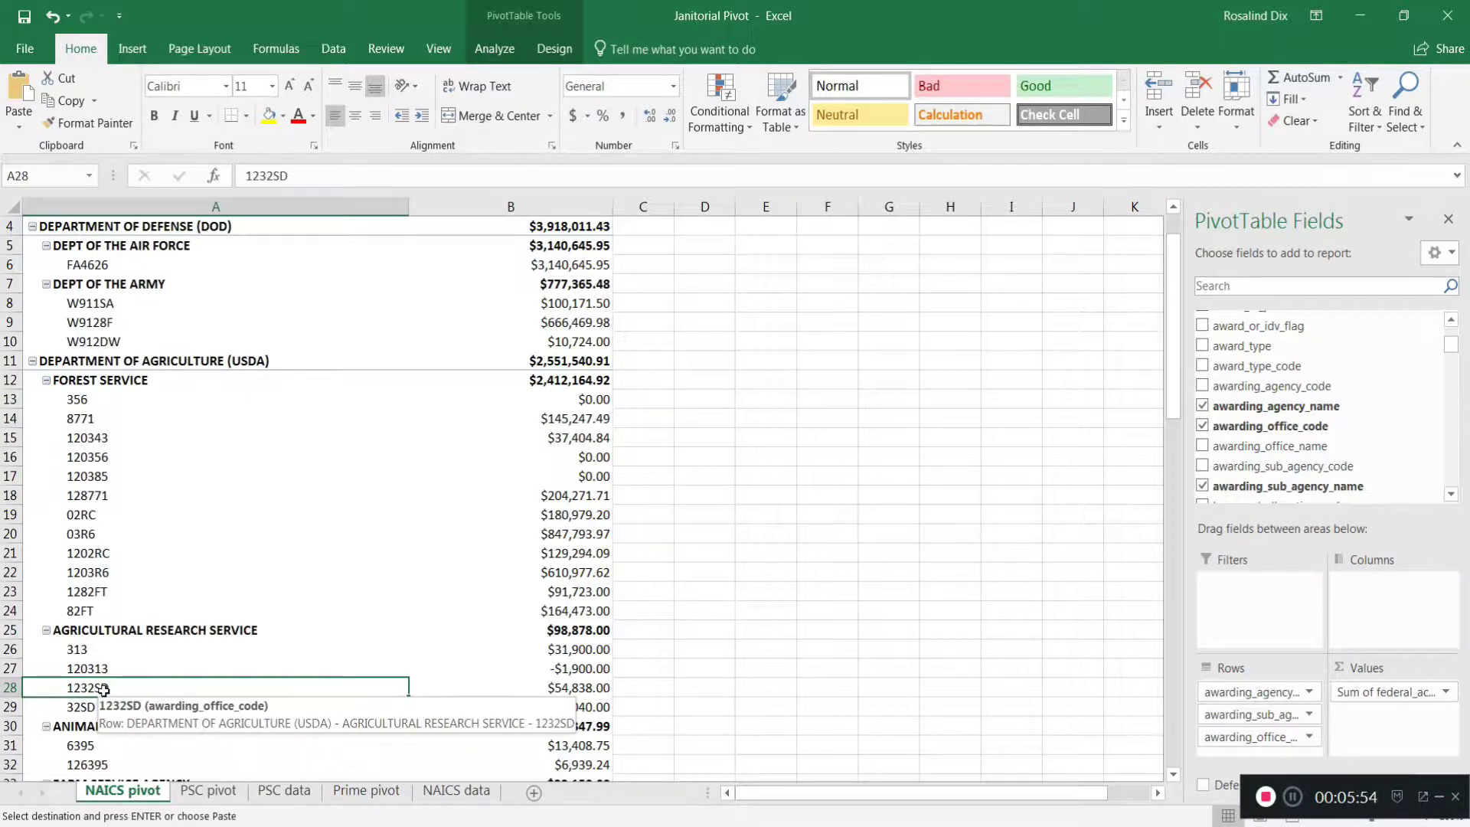
right_click(220, 688)
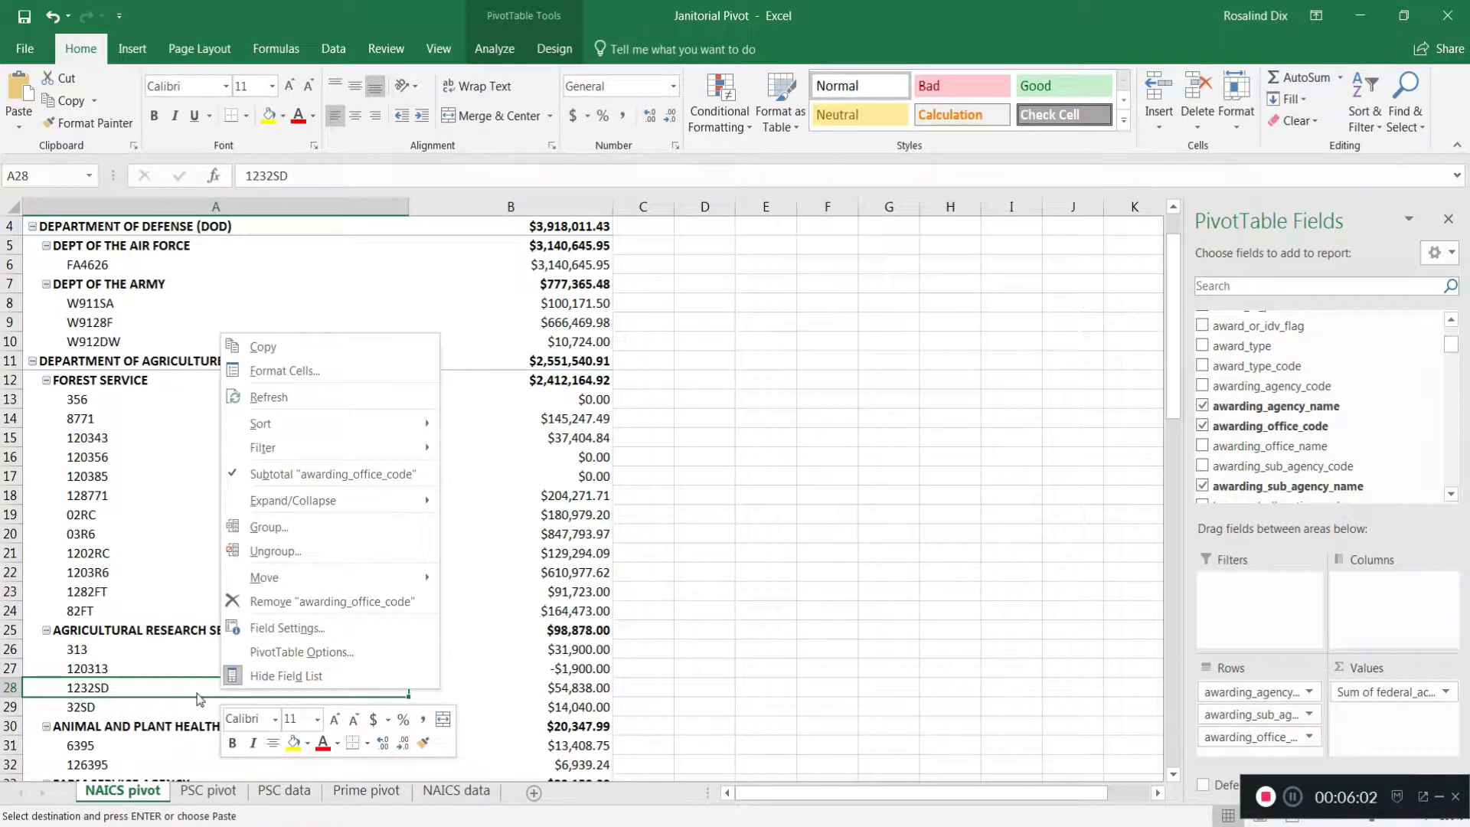
left_click(284, 347)
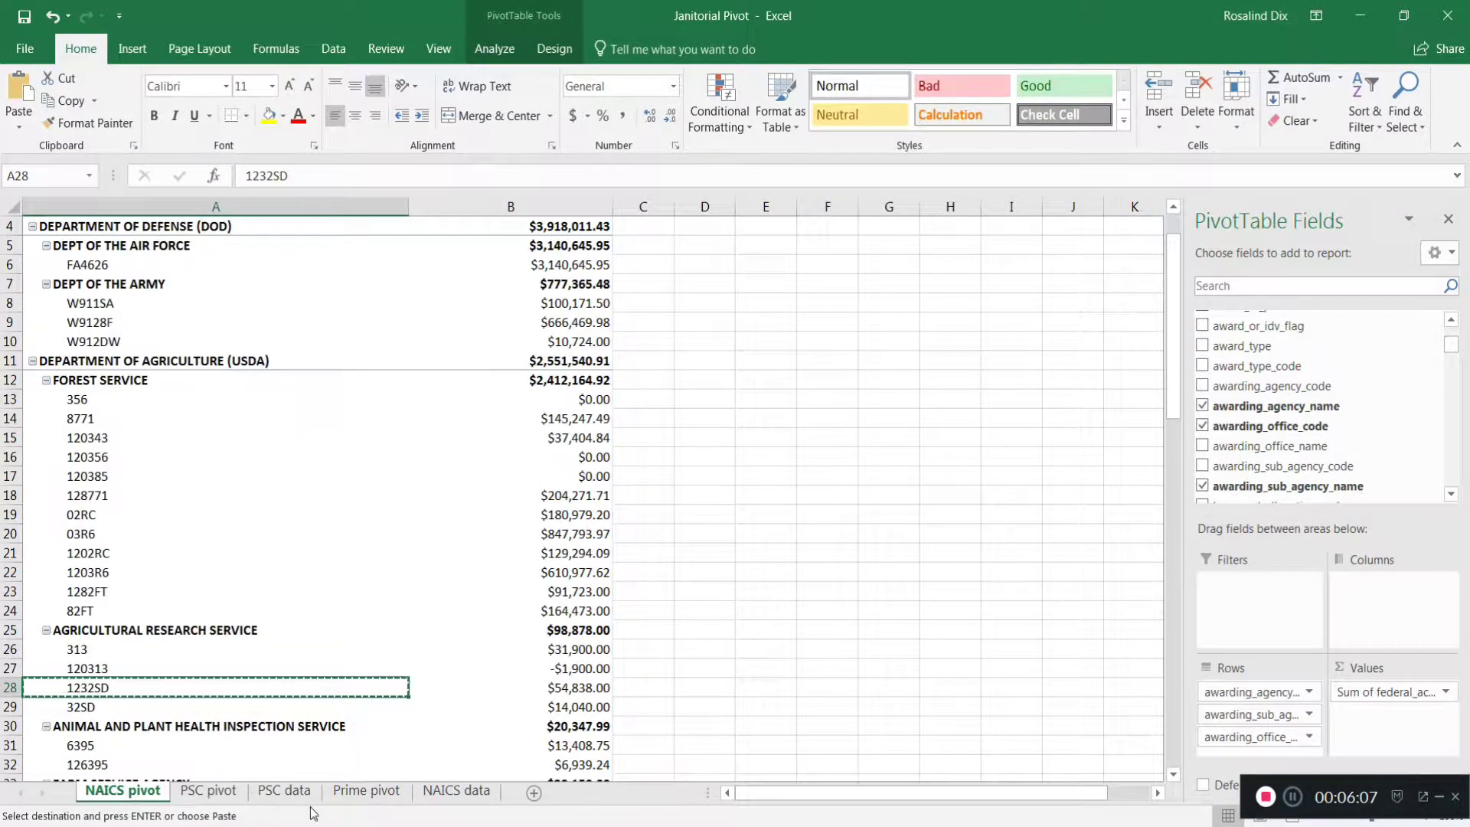
- Switch to the FPDSNG_Contracting_Offices workbook, find all matches for the copied code 1232SD, and select the entire matching row
mouse_move(363, 786)
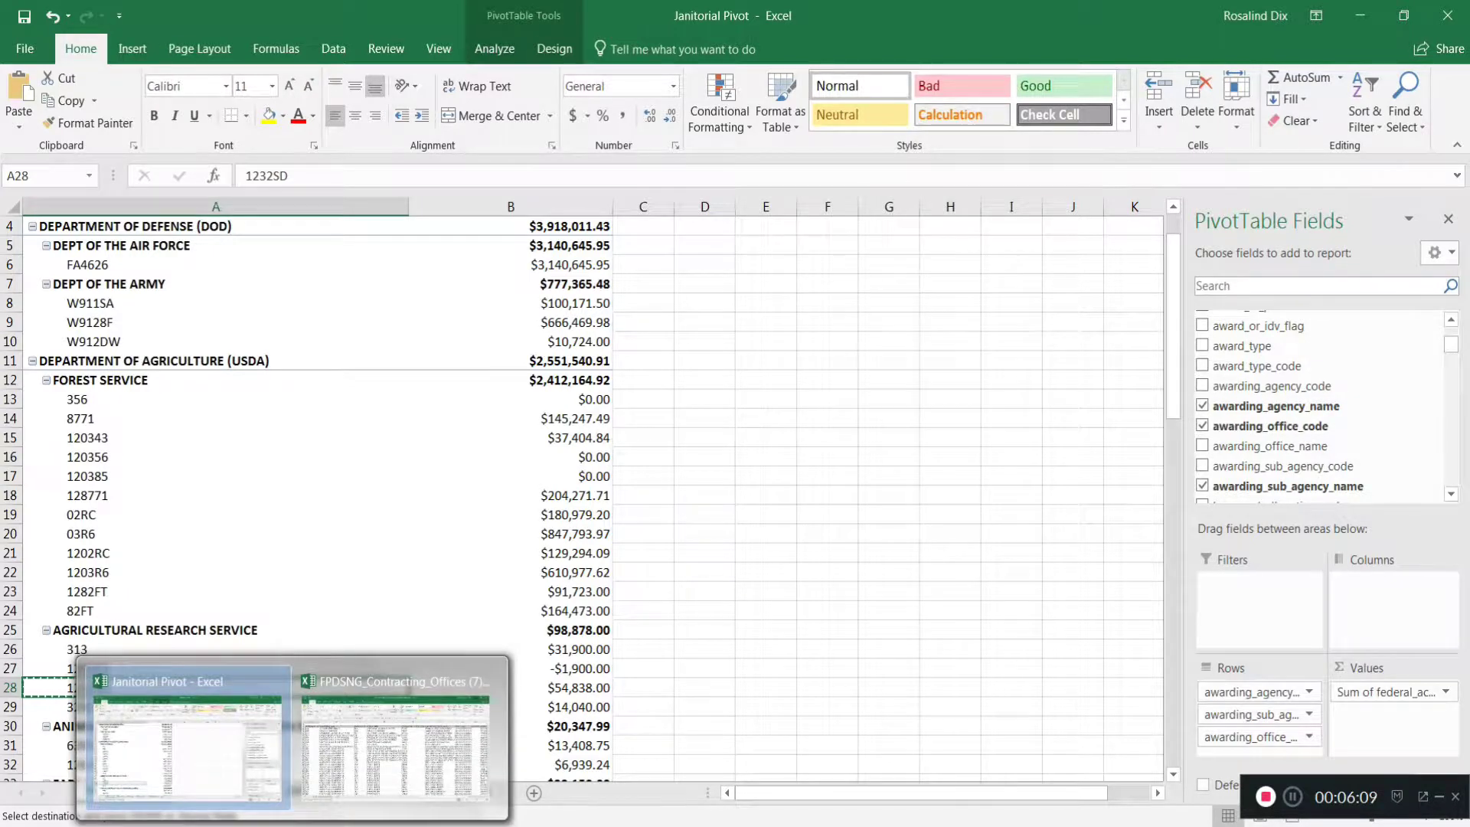
left_click(375, 771)
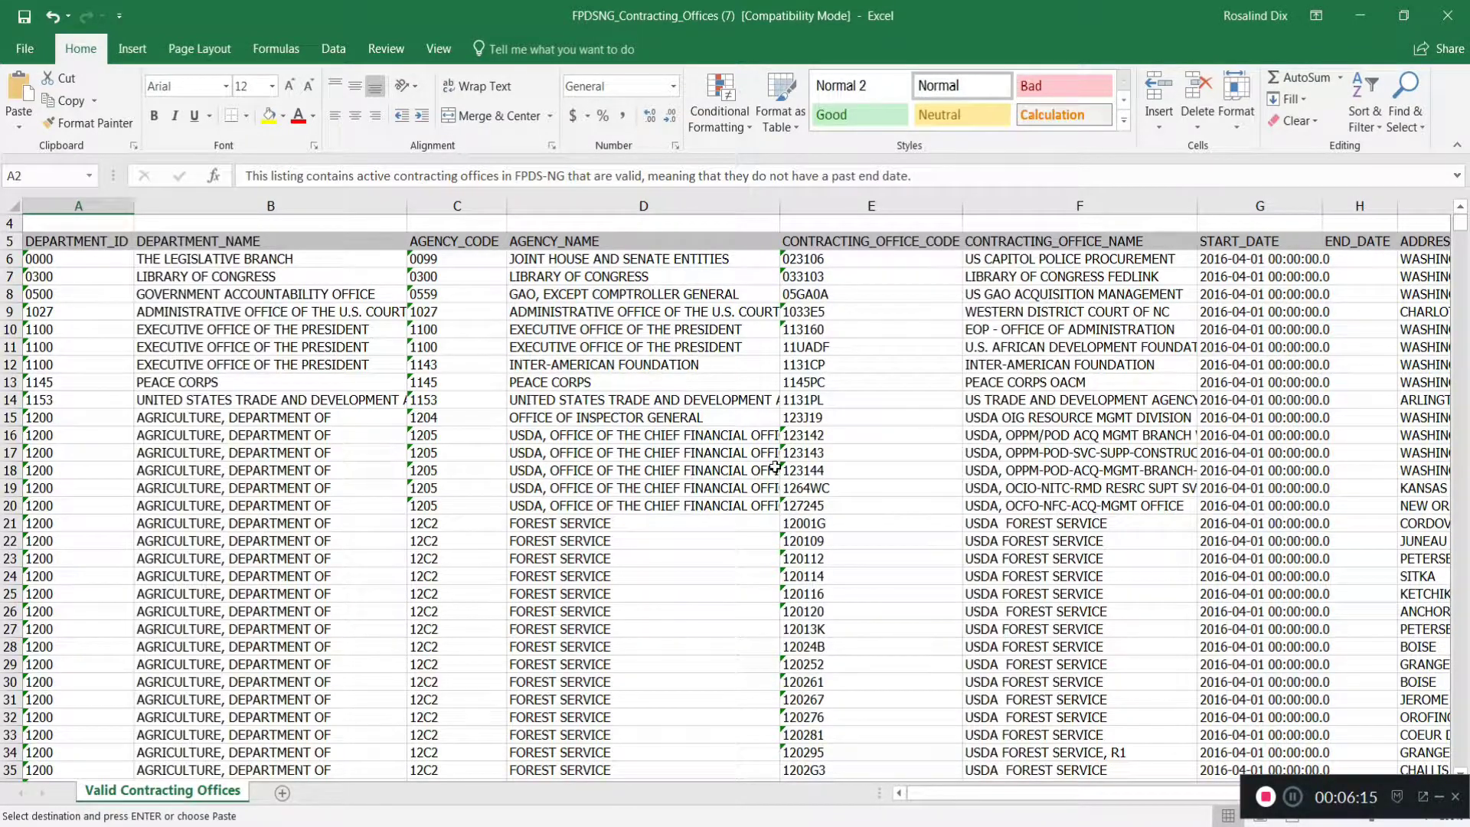
left_click(820, 379)
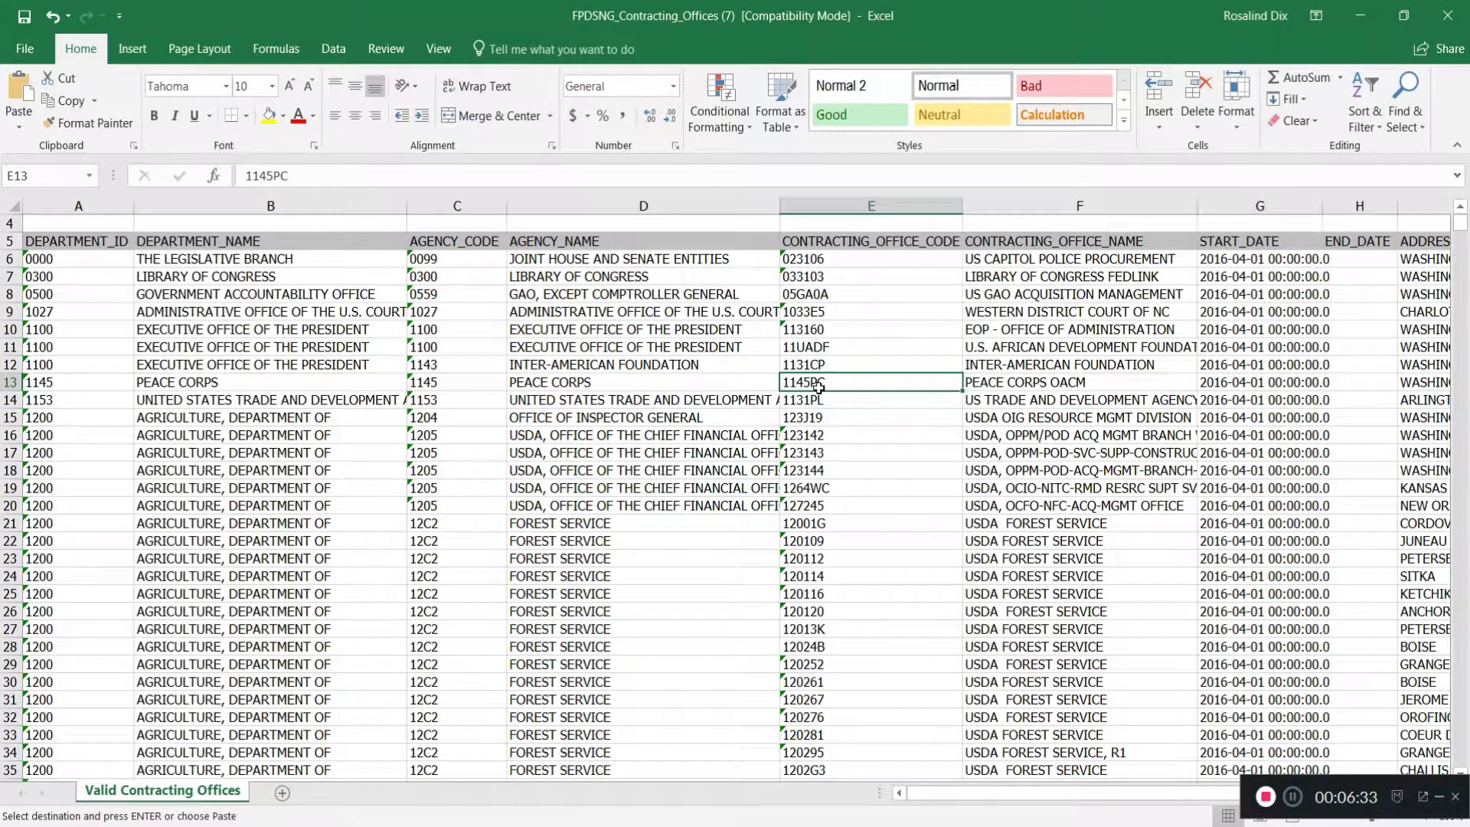
key("ctrl+f")
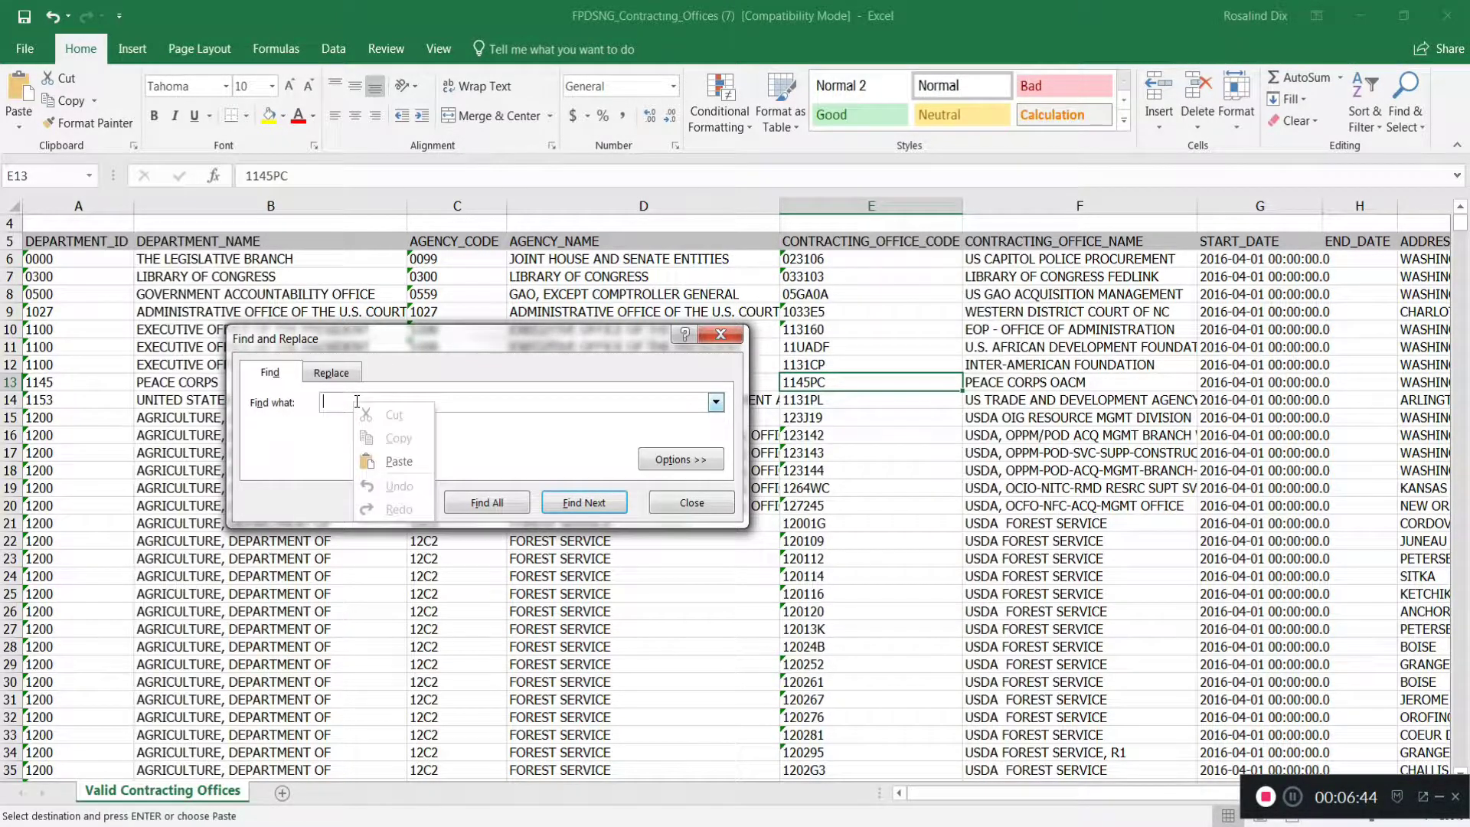
left_click(399, 461)
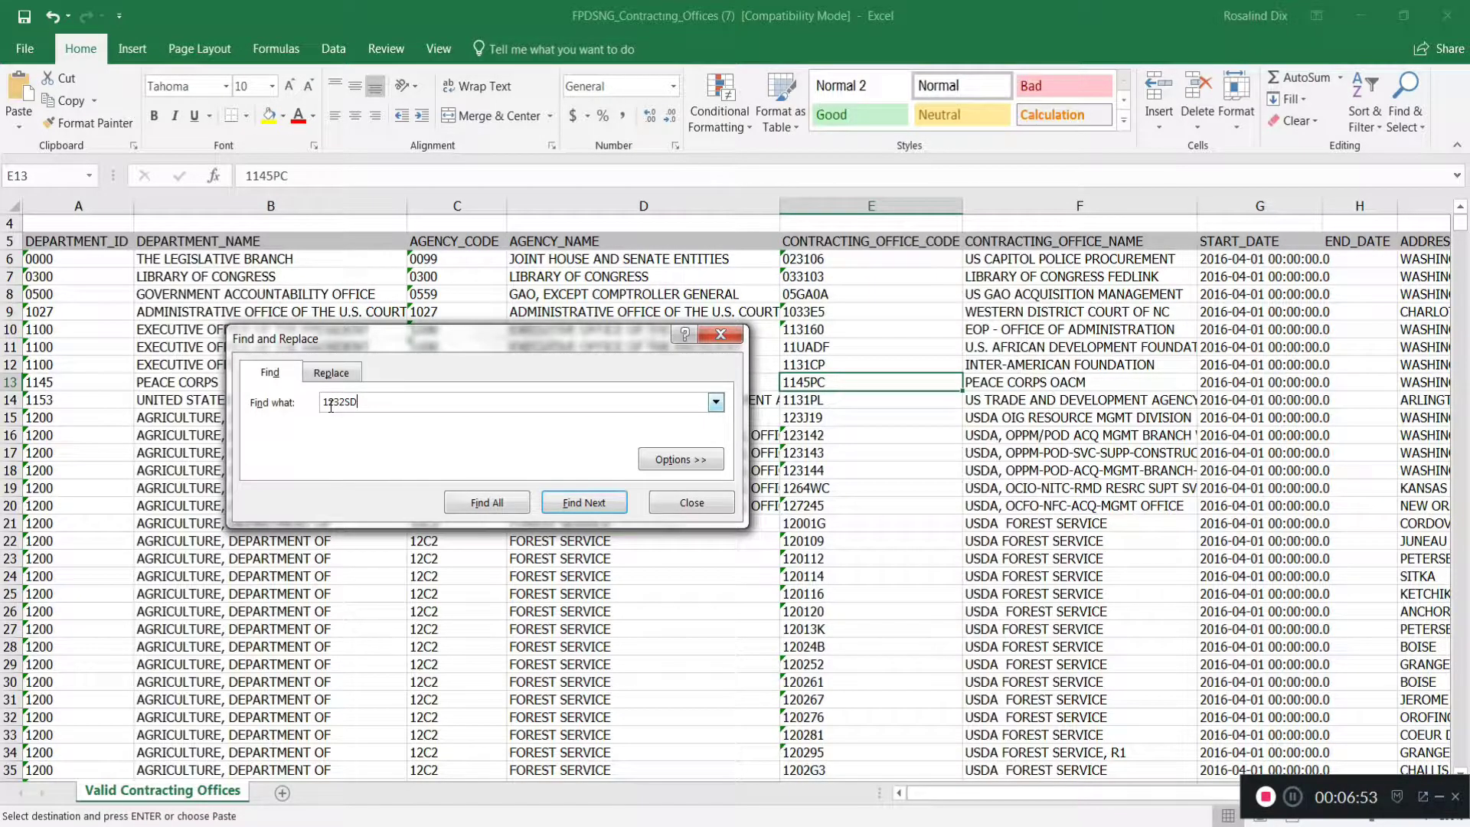
left_click(497, 505)
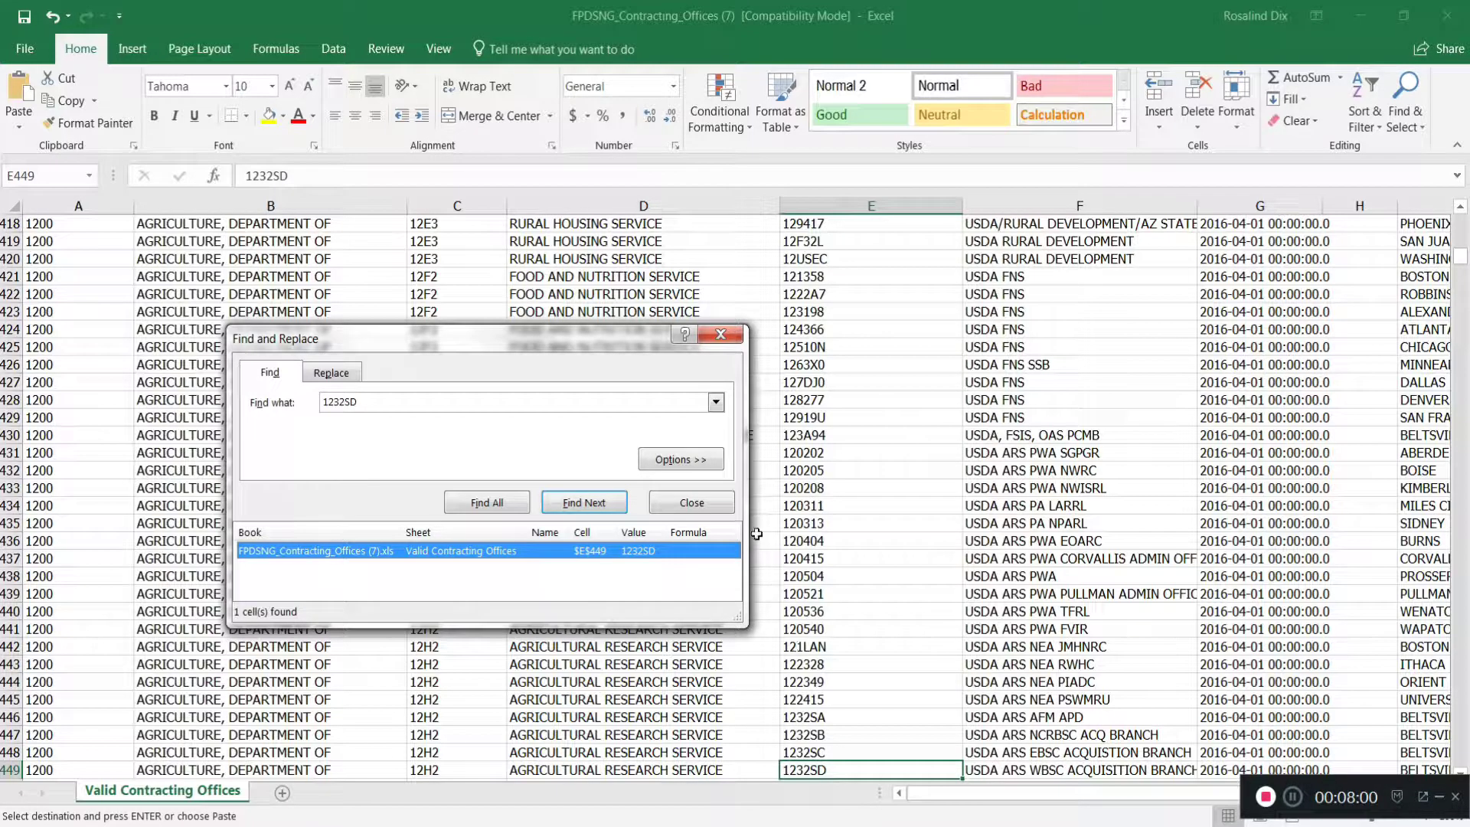
left_click(698, 505)
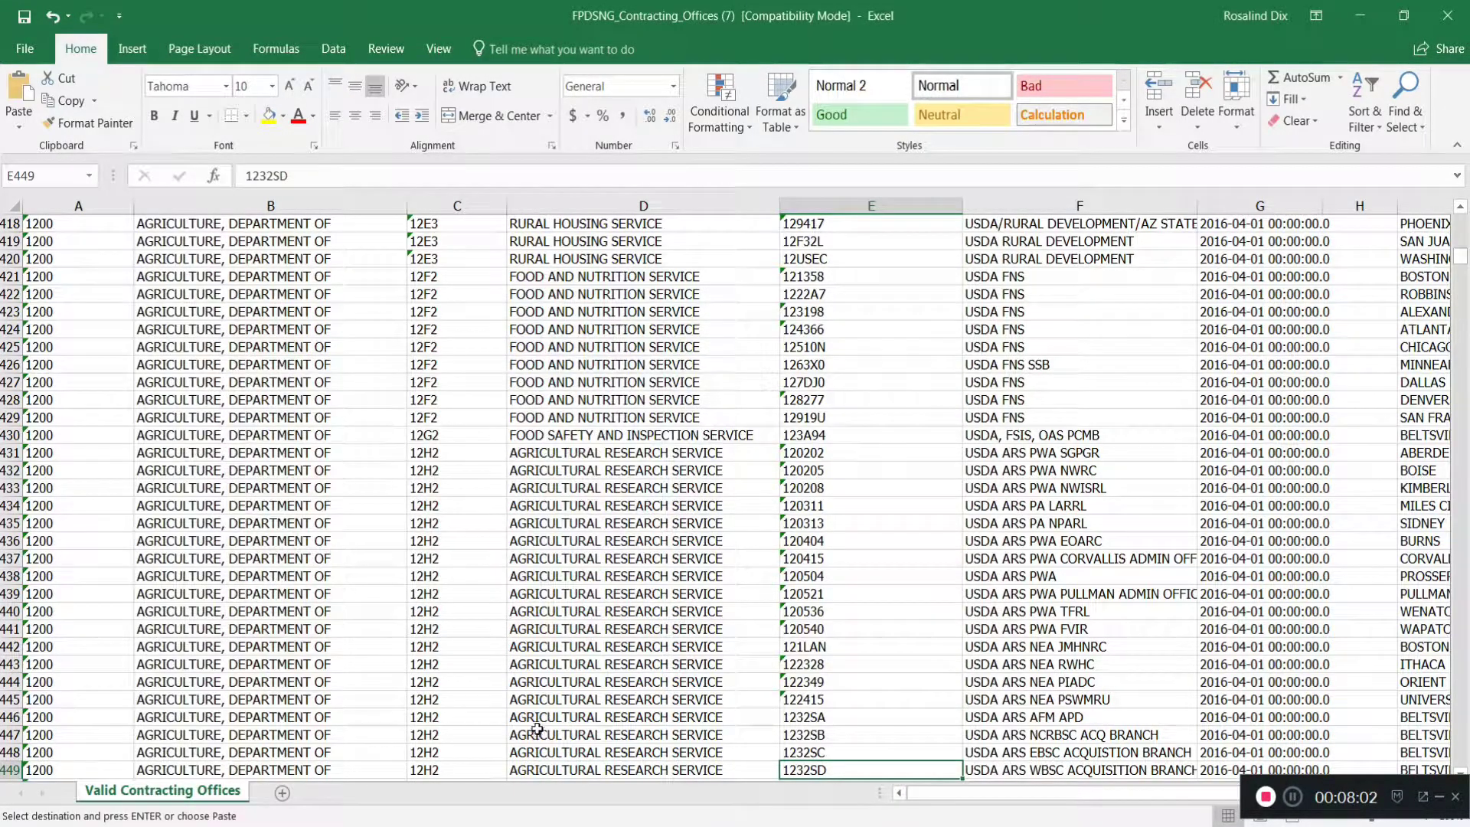
left_click(10, 770)
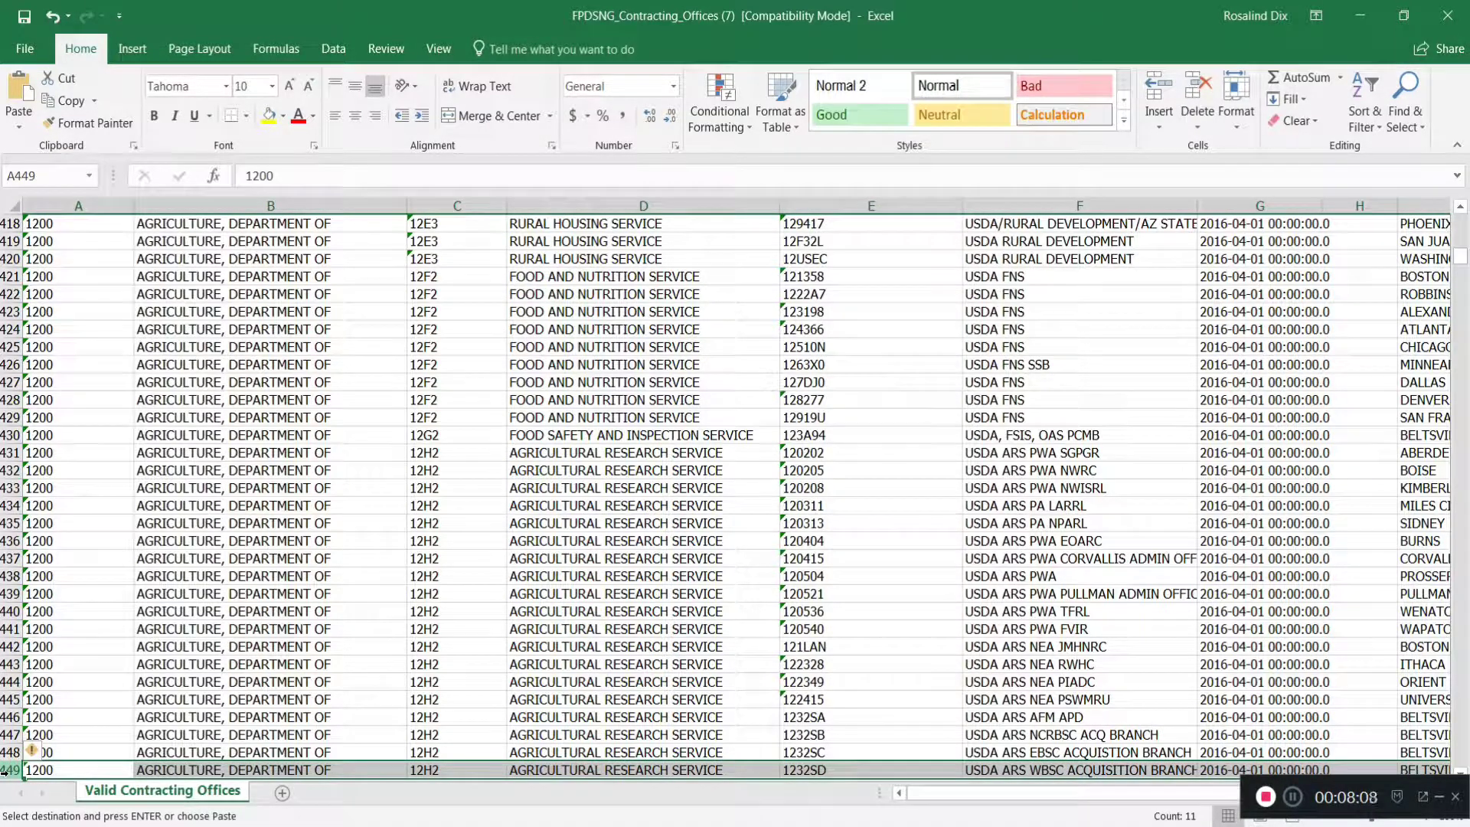
- Fill the 1232SD office row with yellow and widen column F to fit the full office names
left_click(269, 116)
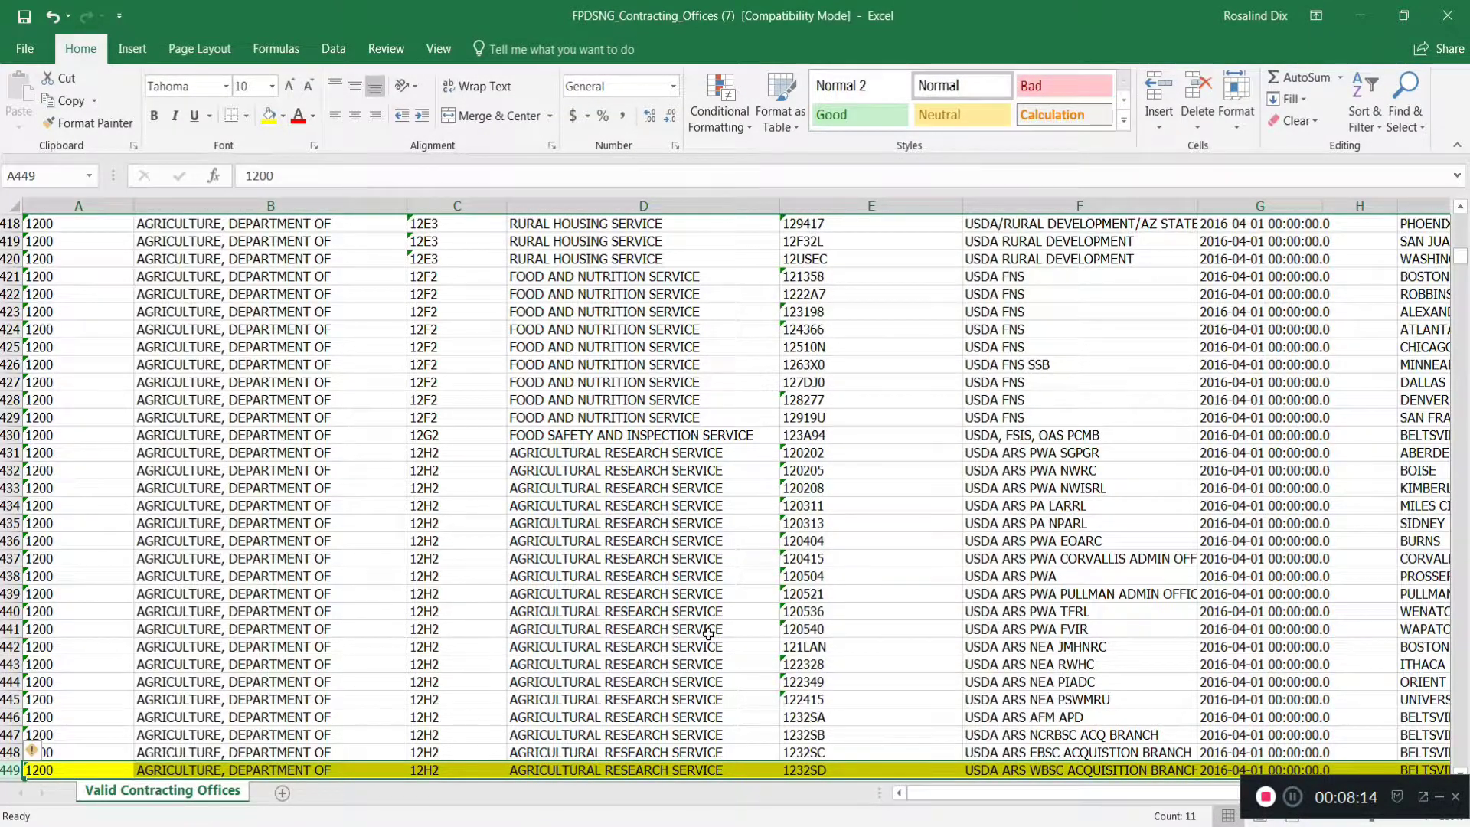
scroll(709, 633, "down", 6)
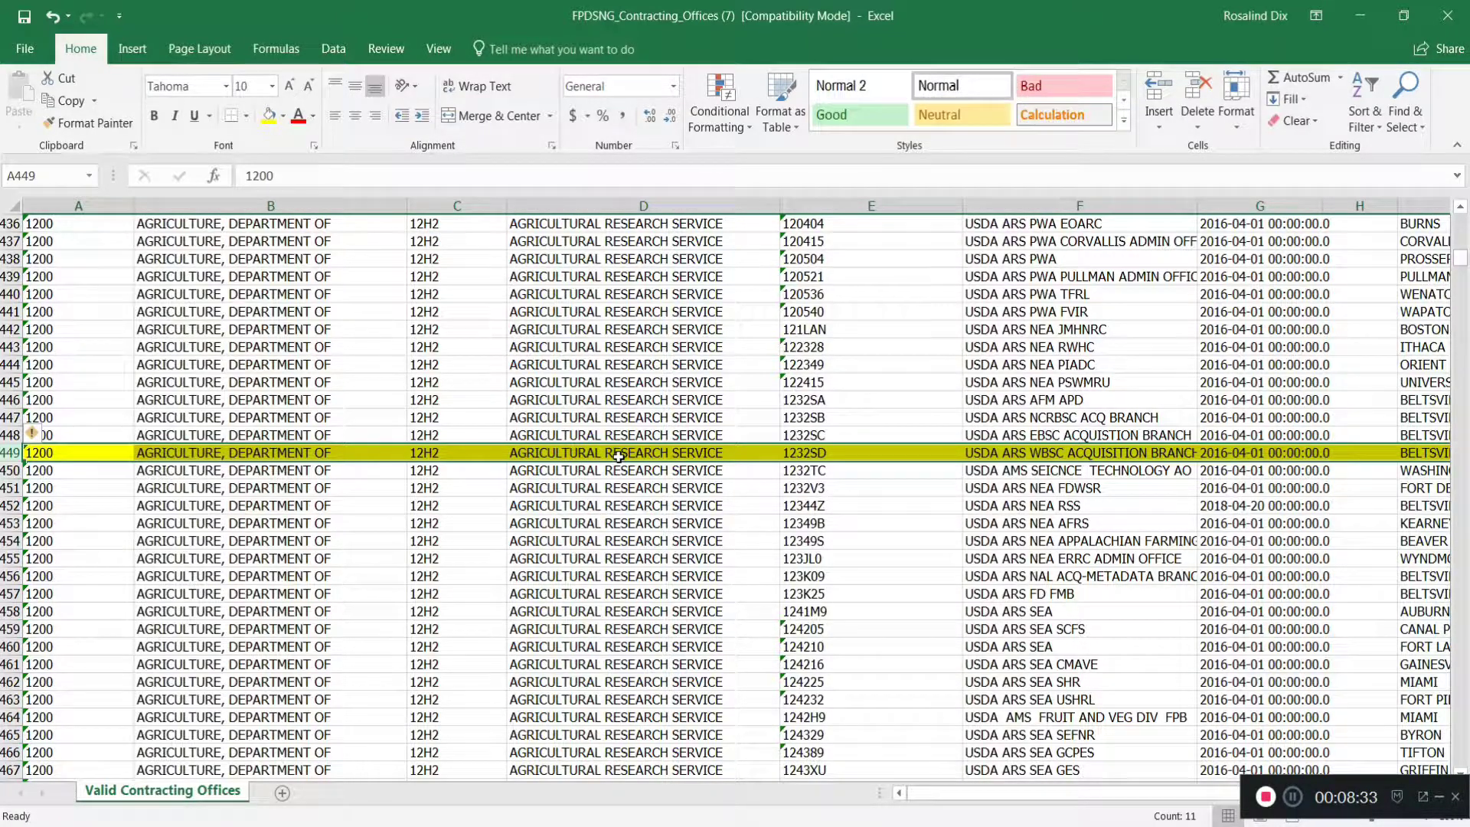
left_click(1054, 452)
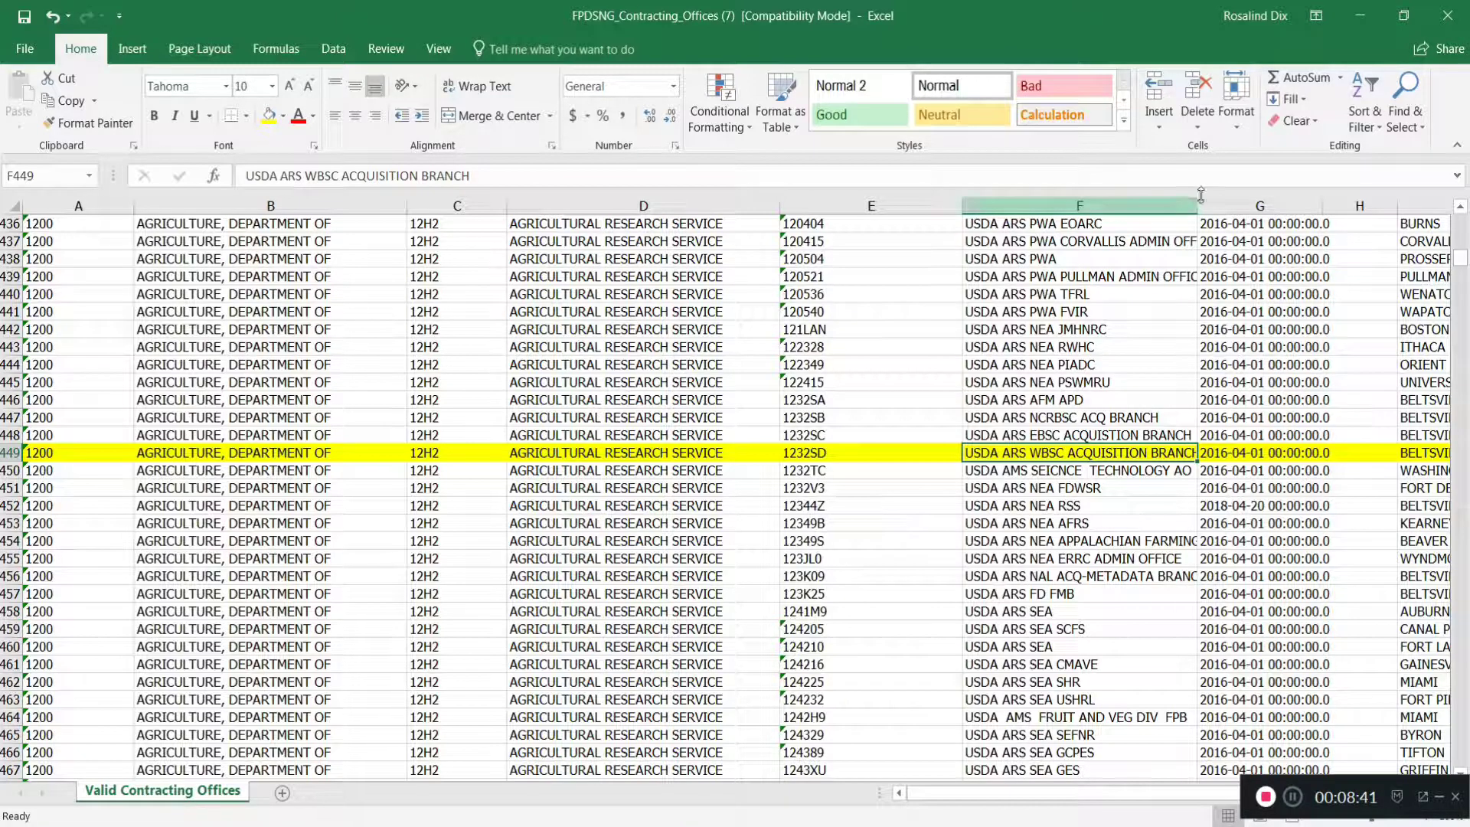
left_click_drag(1197, 206, 1240, 206)
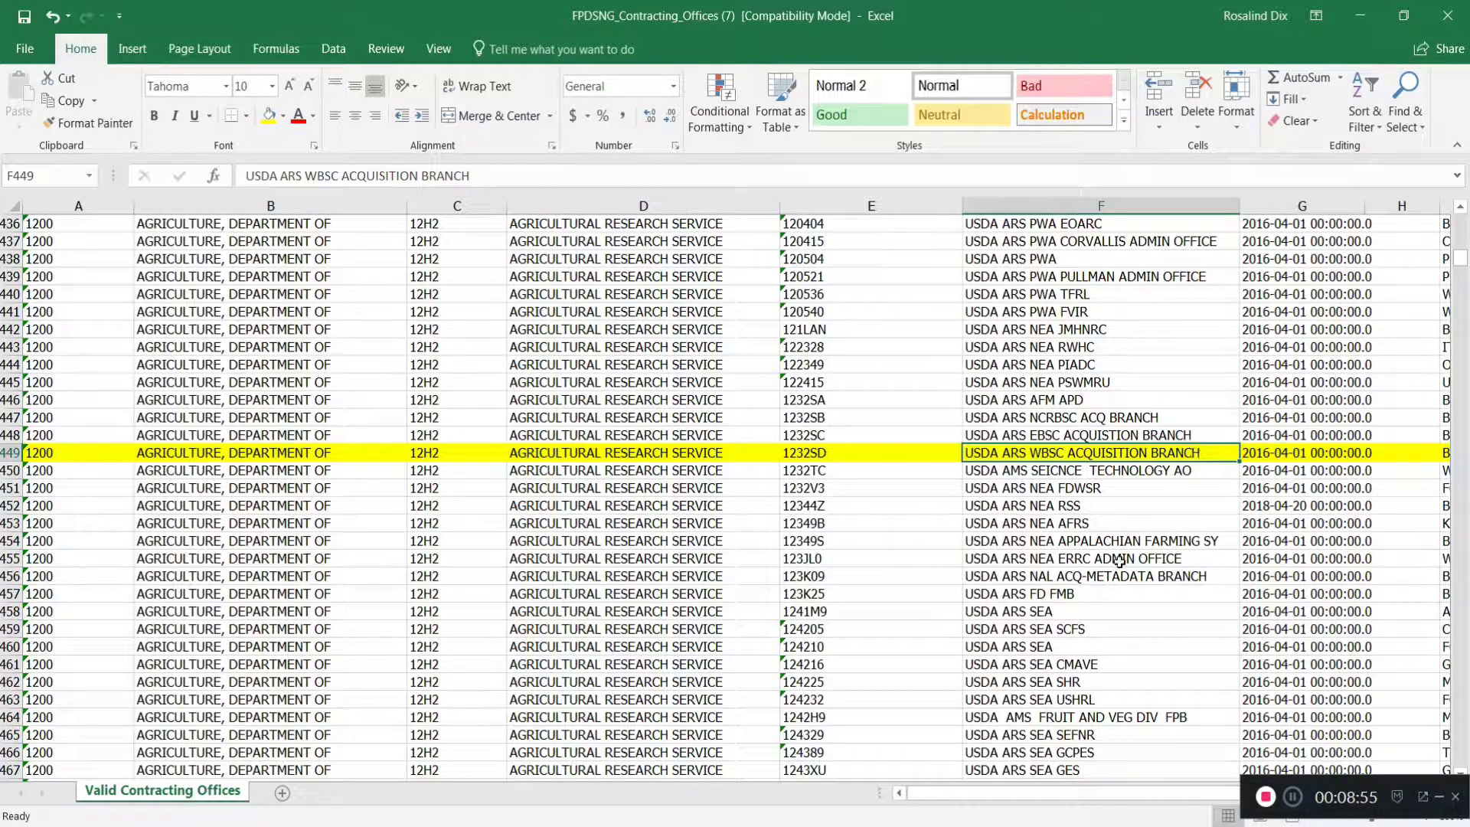
left_click_drag(1099, 797, 1187, 794)
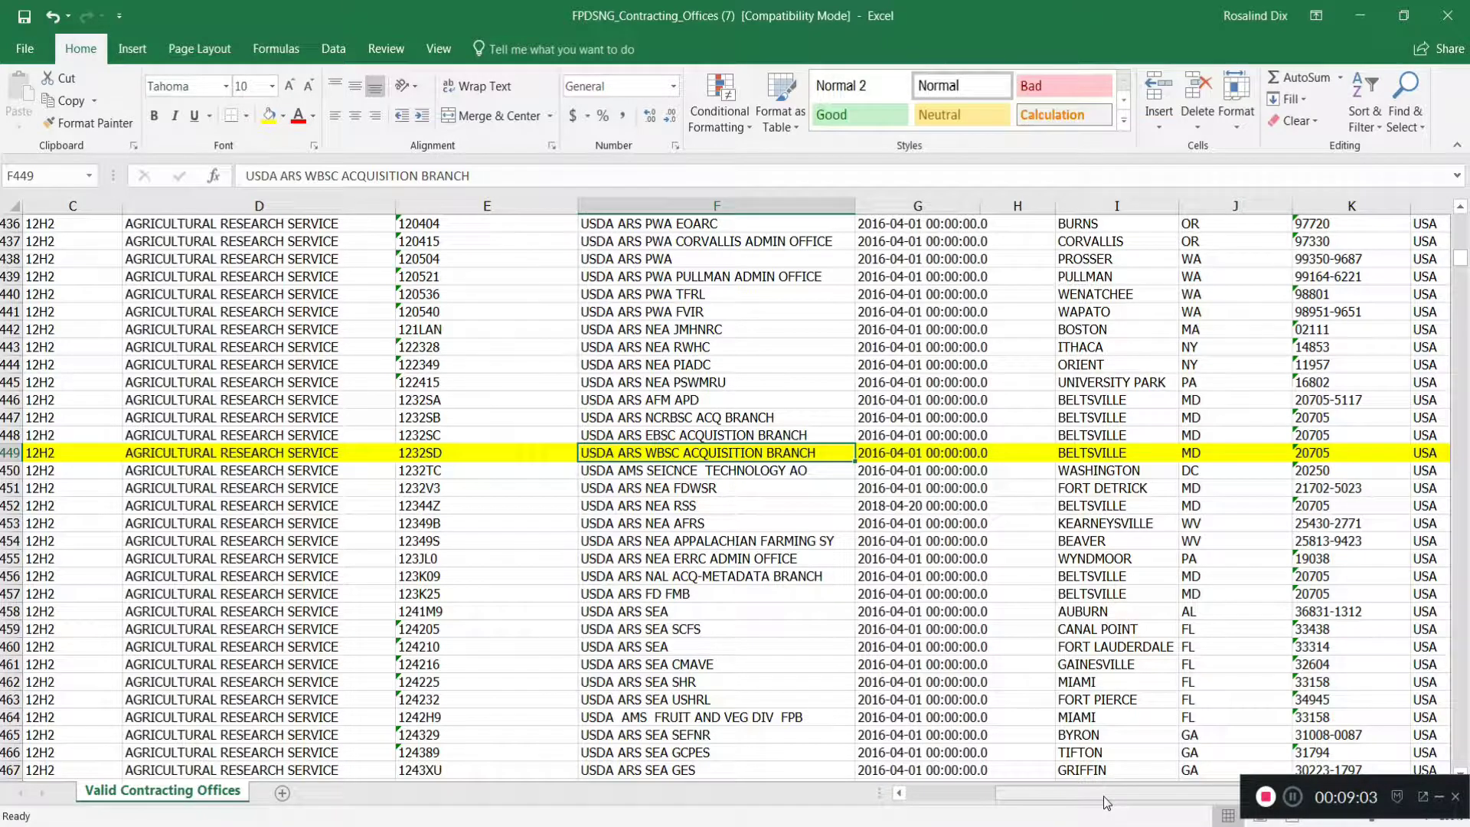
left_click_drag(1103, 794, 1043, 793)
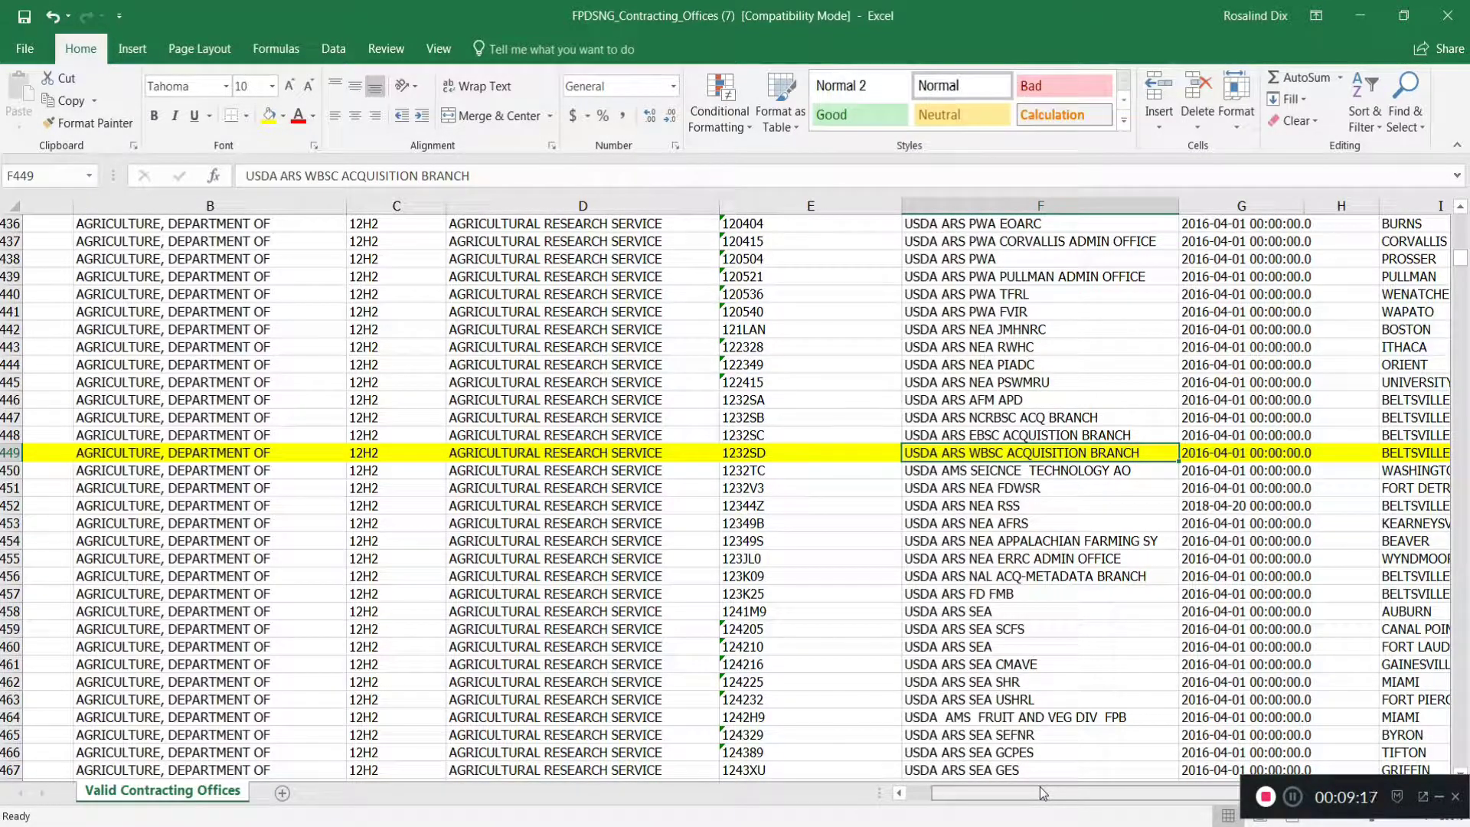
scroll(1042, 793, "right", 1)
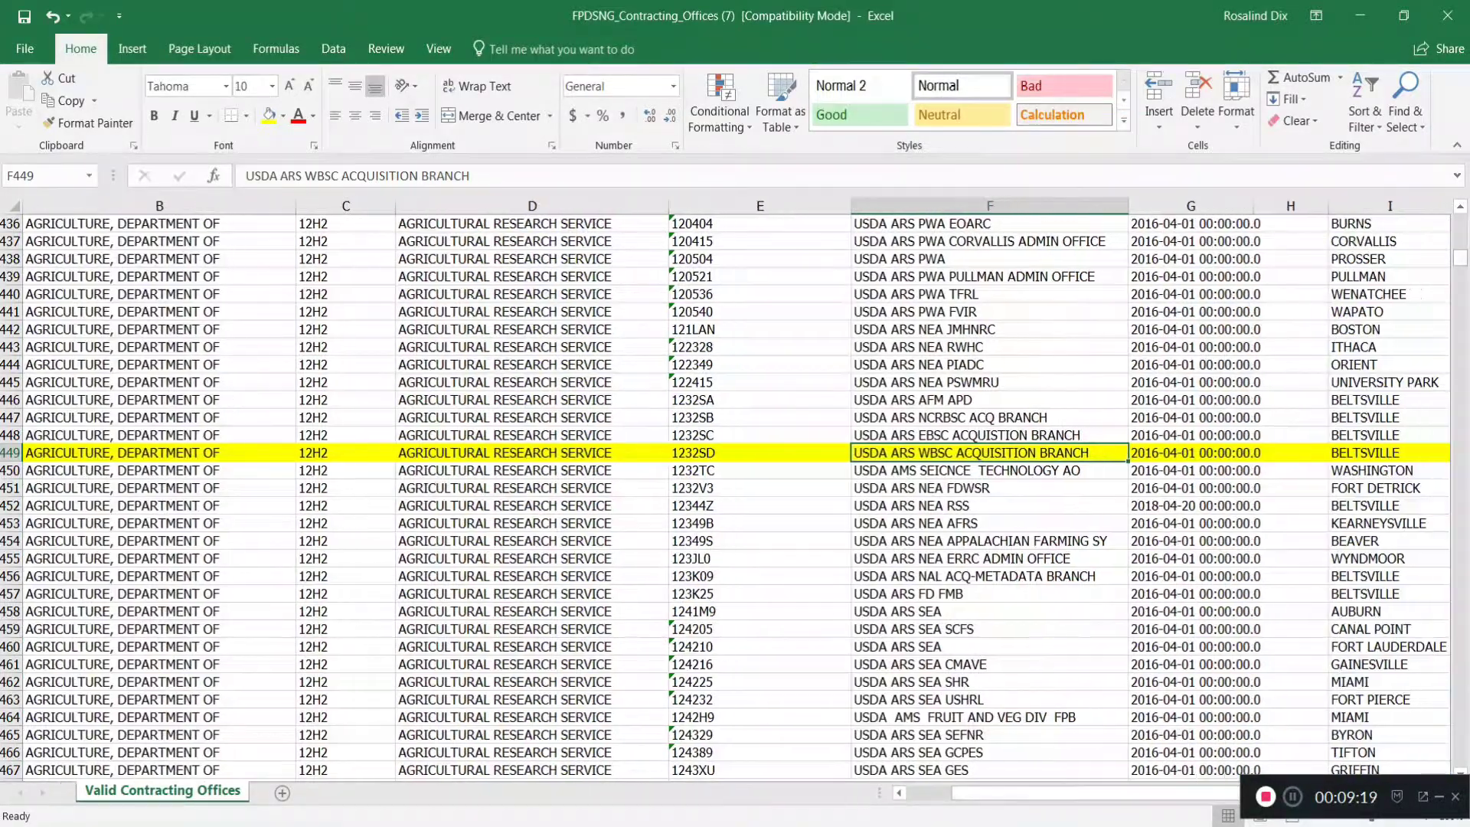
- Switch to the Chrome browser, load fbo.gov in a new tab, and open its advanced search form
left_click(238, 826)
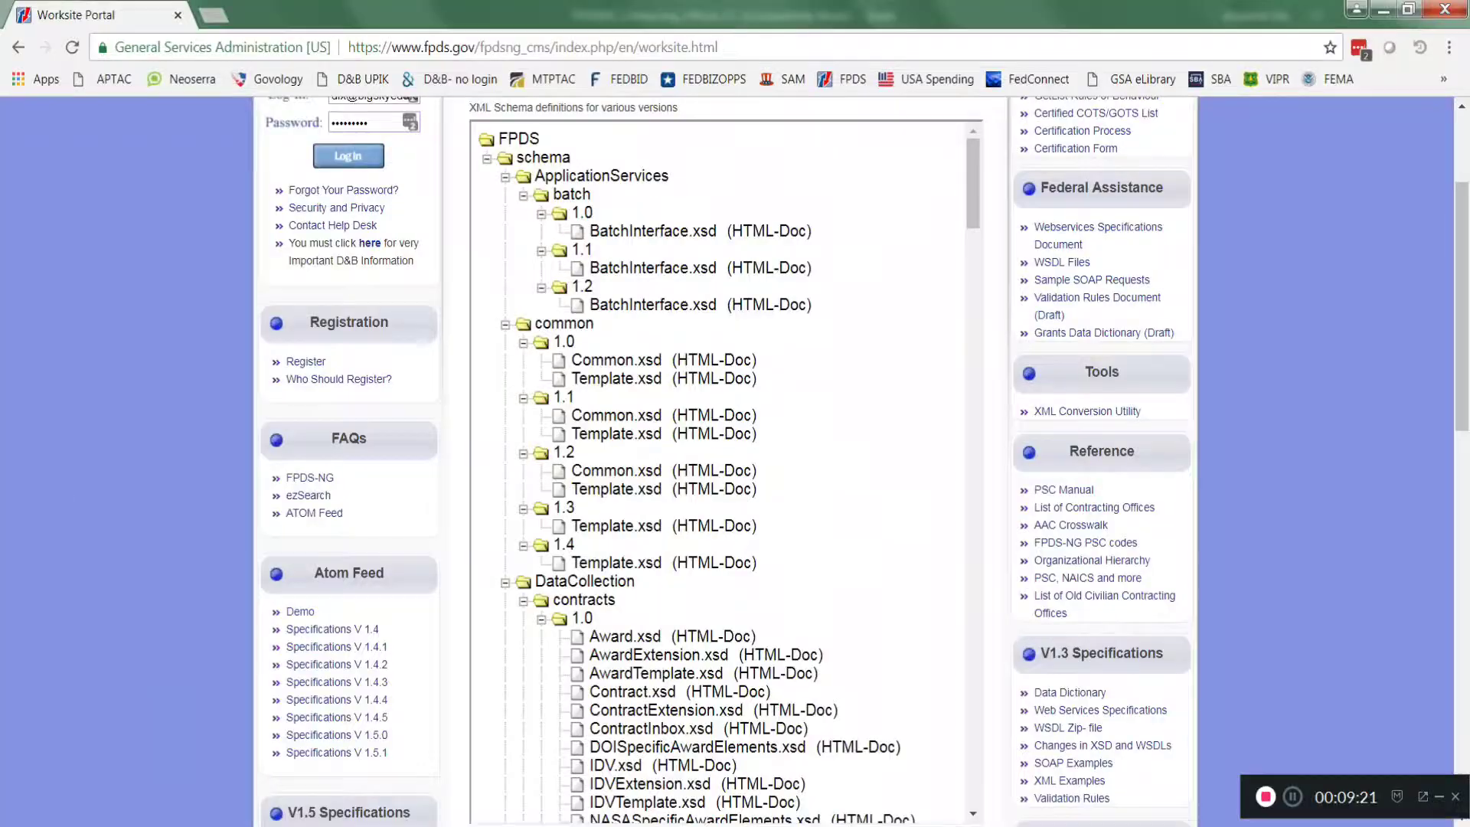
left_click(221, 17)
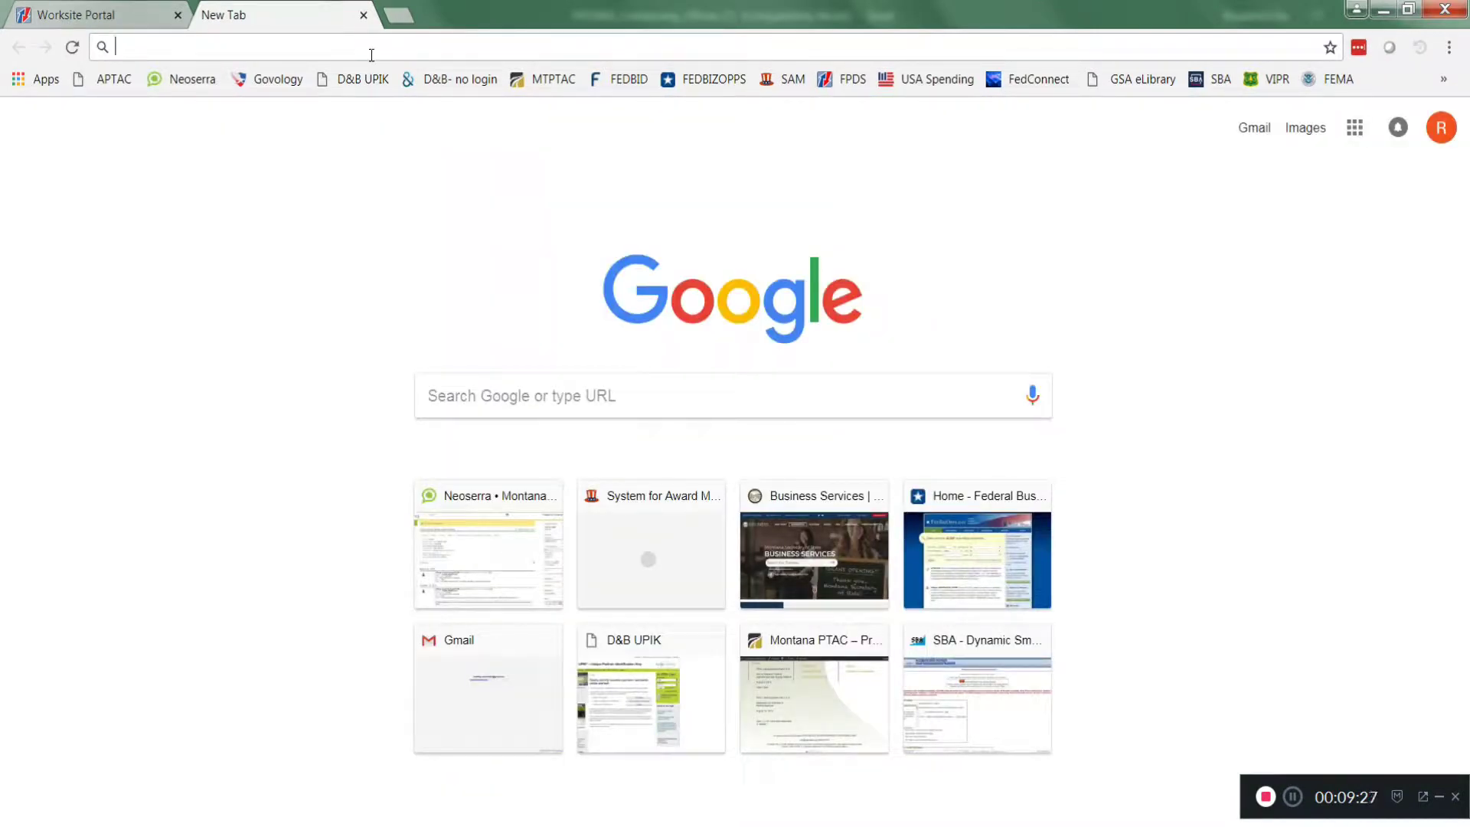
type("fbo.gov")
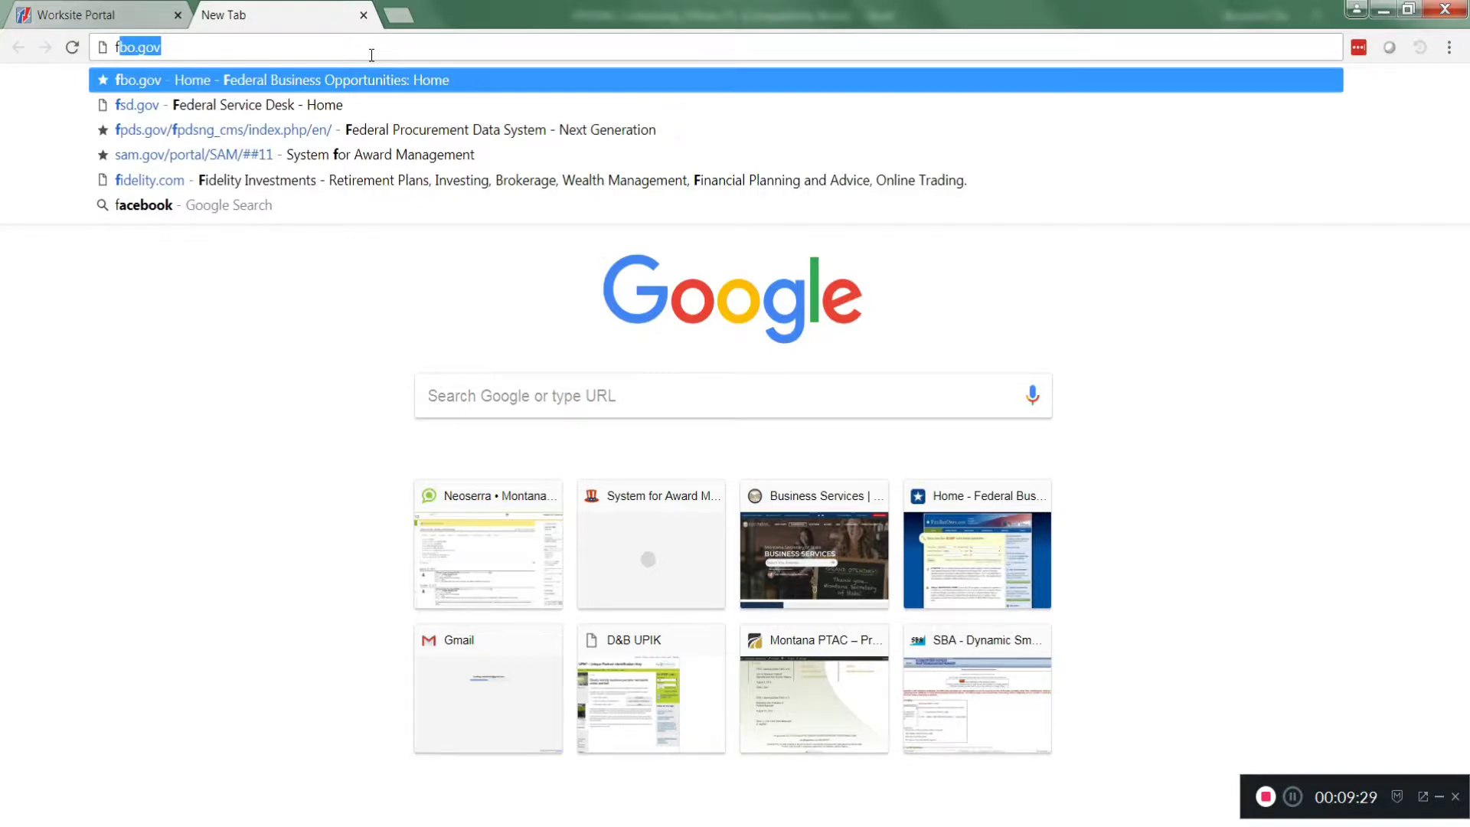
key("Return")
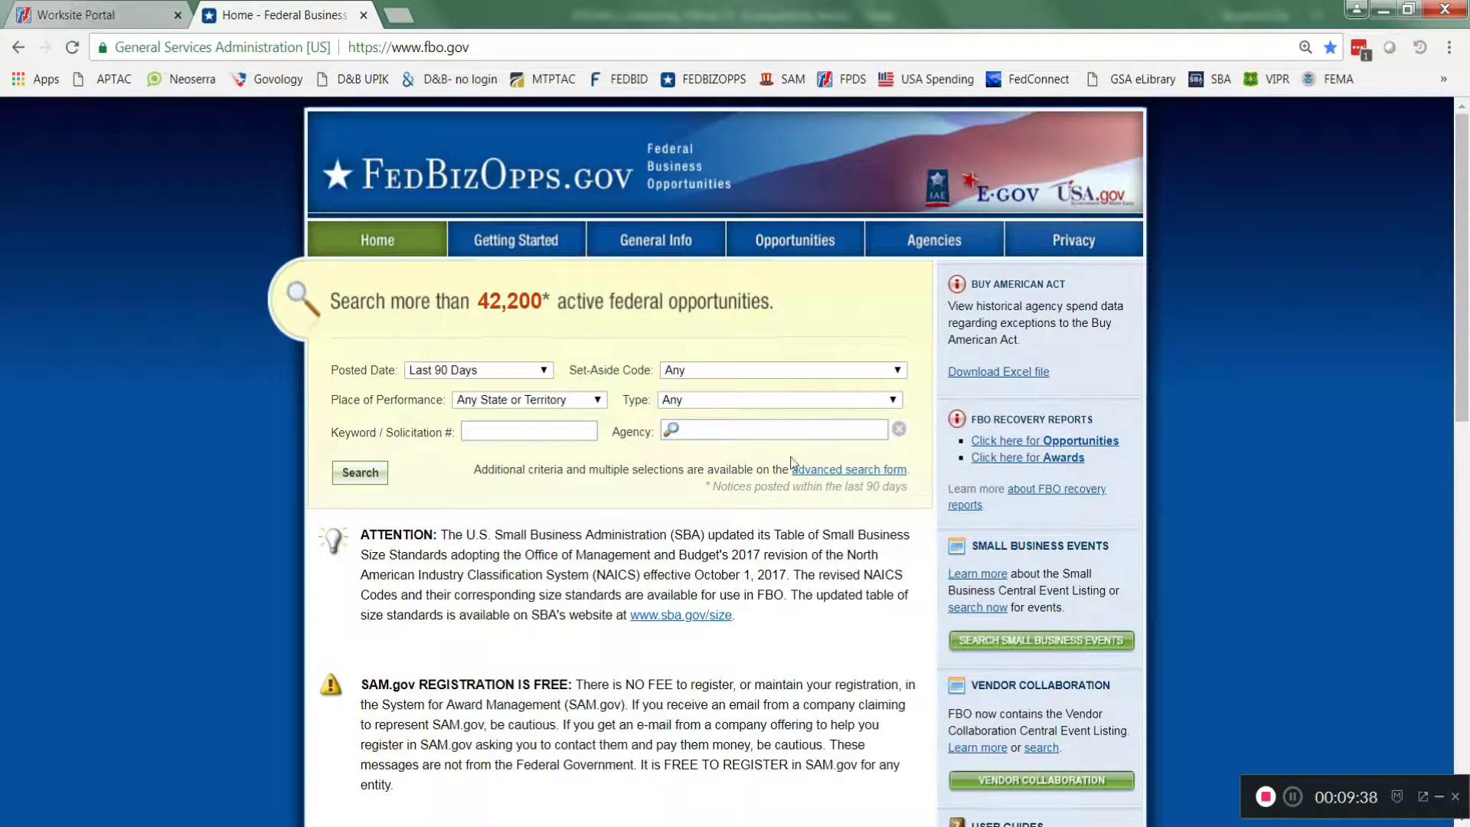
left_click(841, 475)
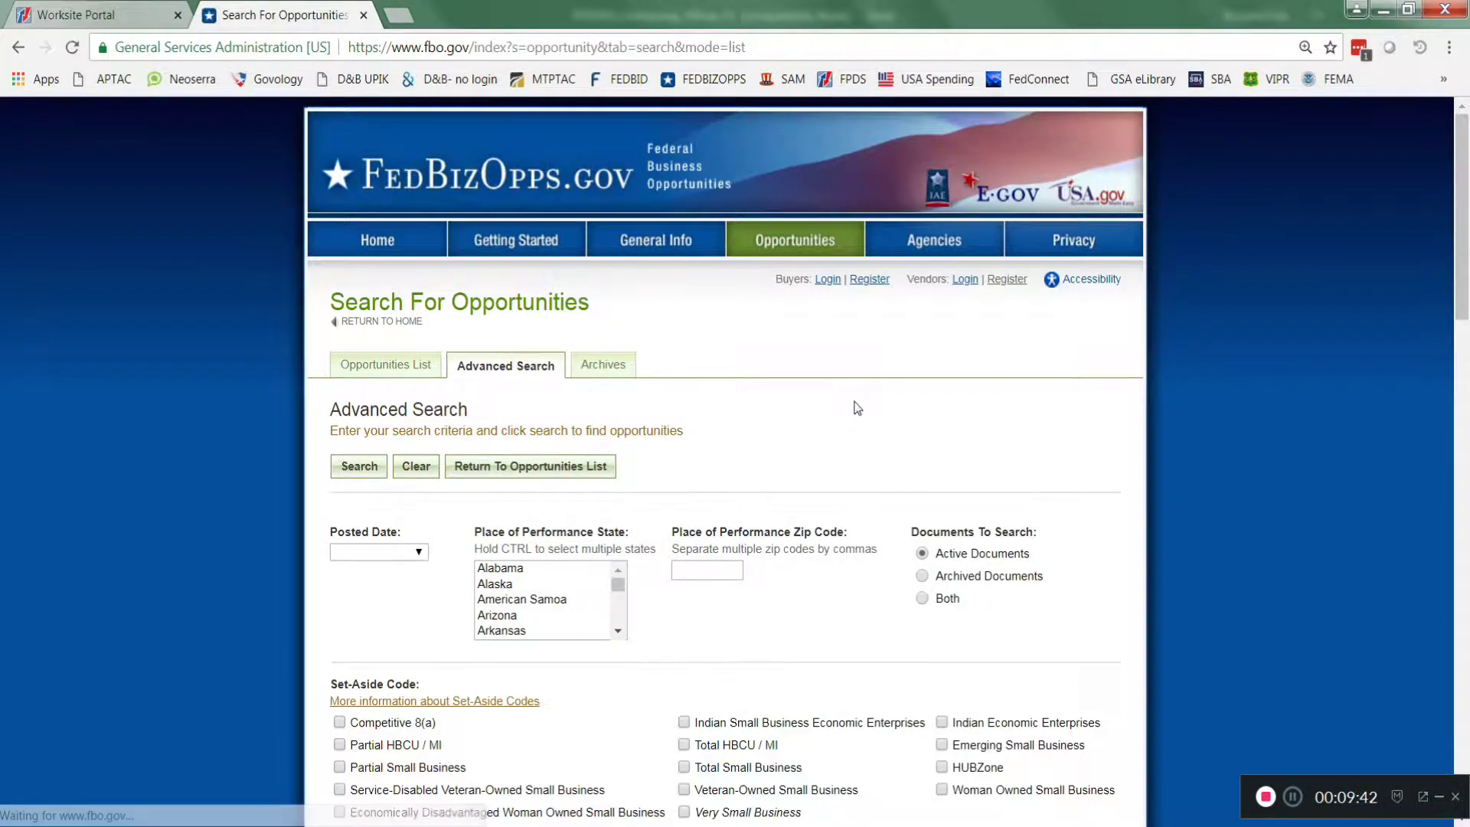
- Set the advanced search's Documents To Search option to Both
scroll(855, 407, "down", 1)
scroll(873, 427, "down", 1)
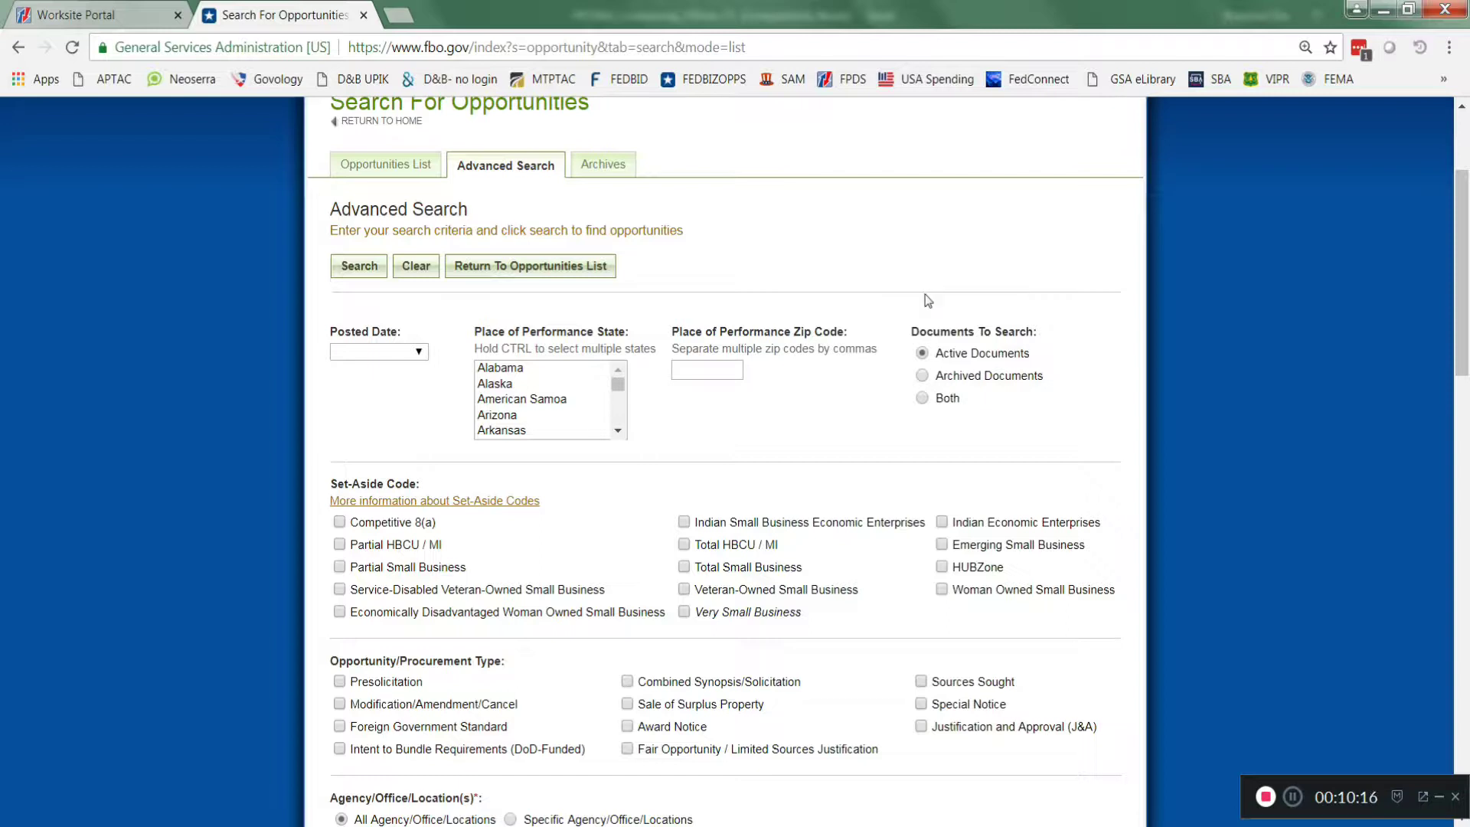
left_click(923, 399)
- Restrict the search to specific agencies and add Department of Agriculture to the agency selection
scroll(722, 392, "down", 1)
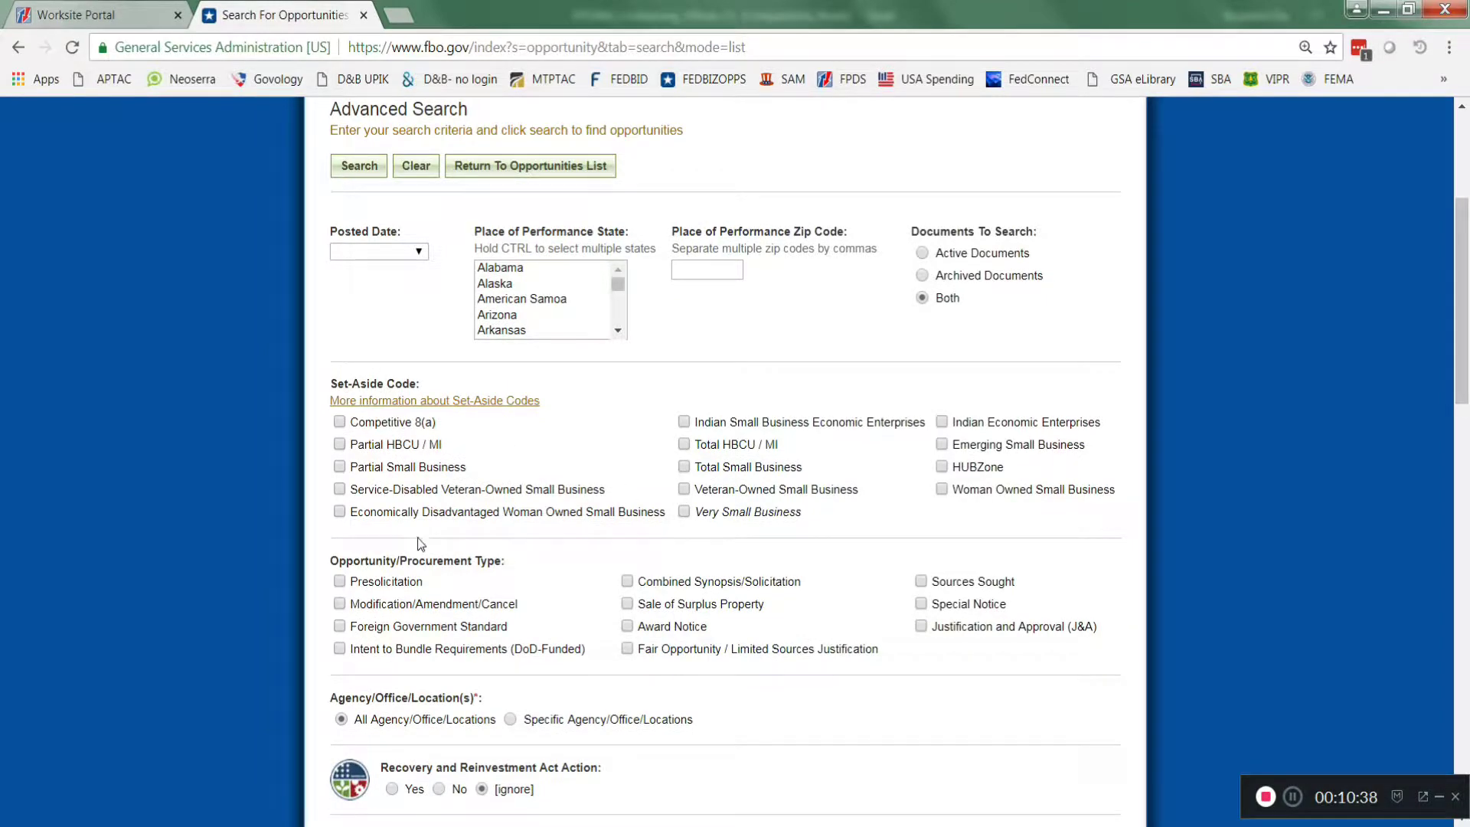
scroll(513, 576, "down", 3)
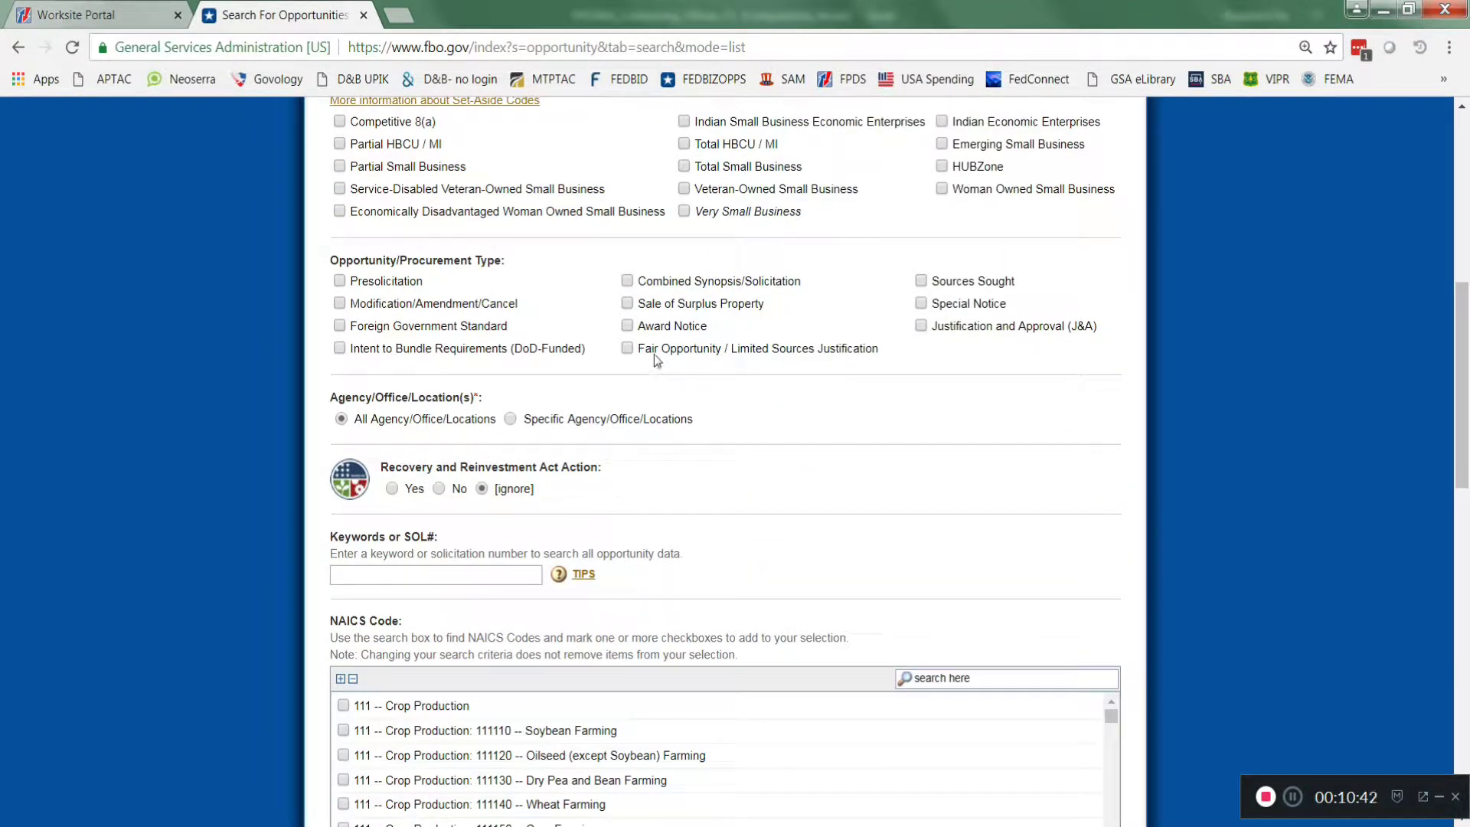
left_click(510, 421)
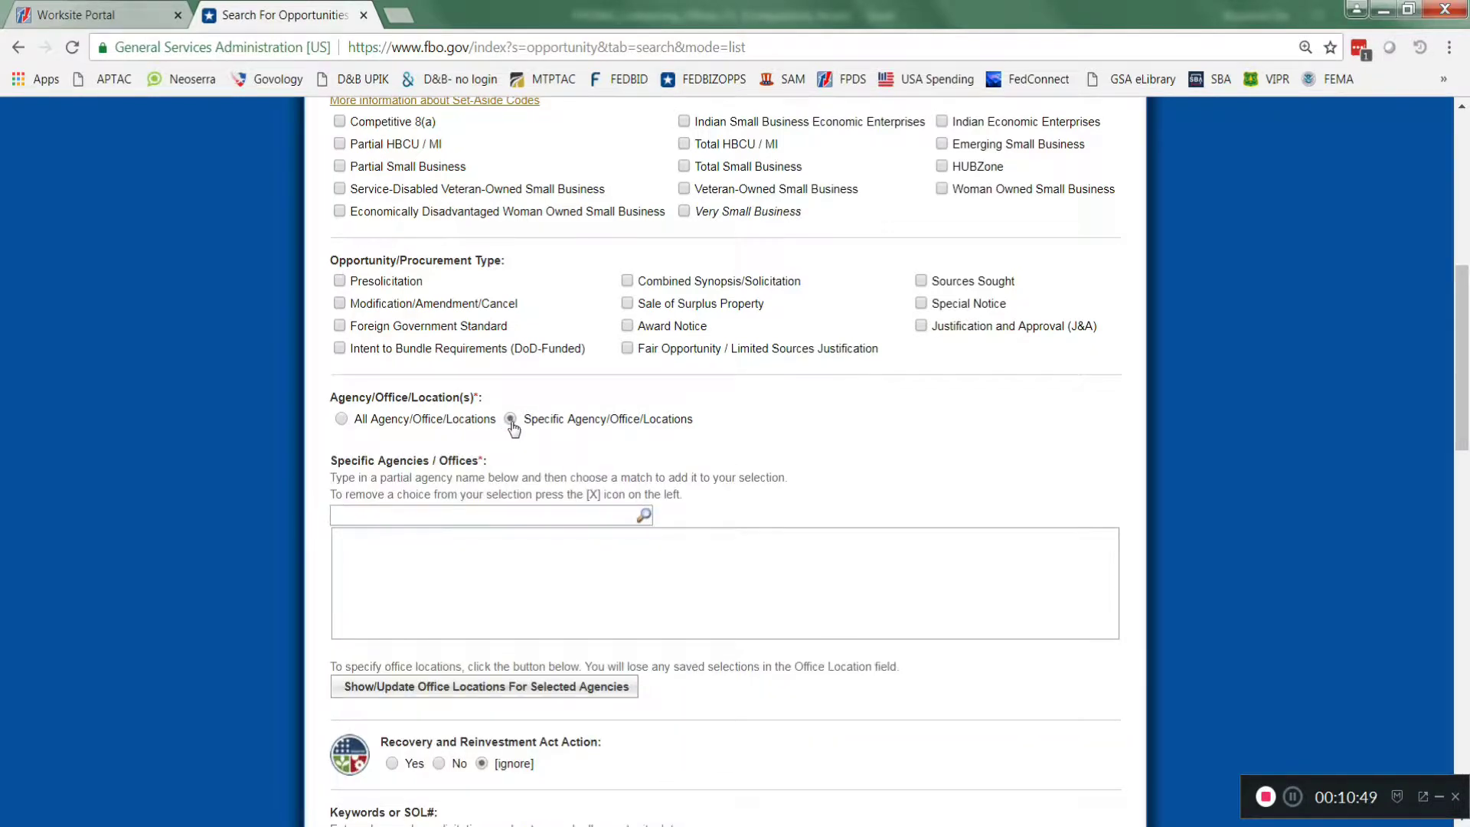
left_click(448, 514)
left_click(447, 514)
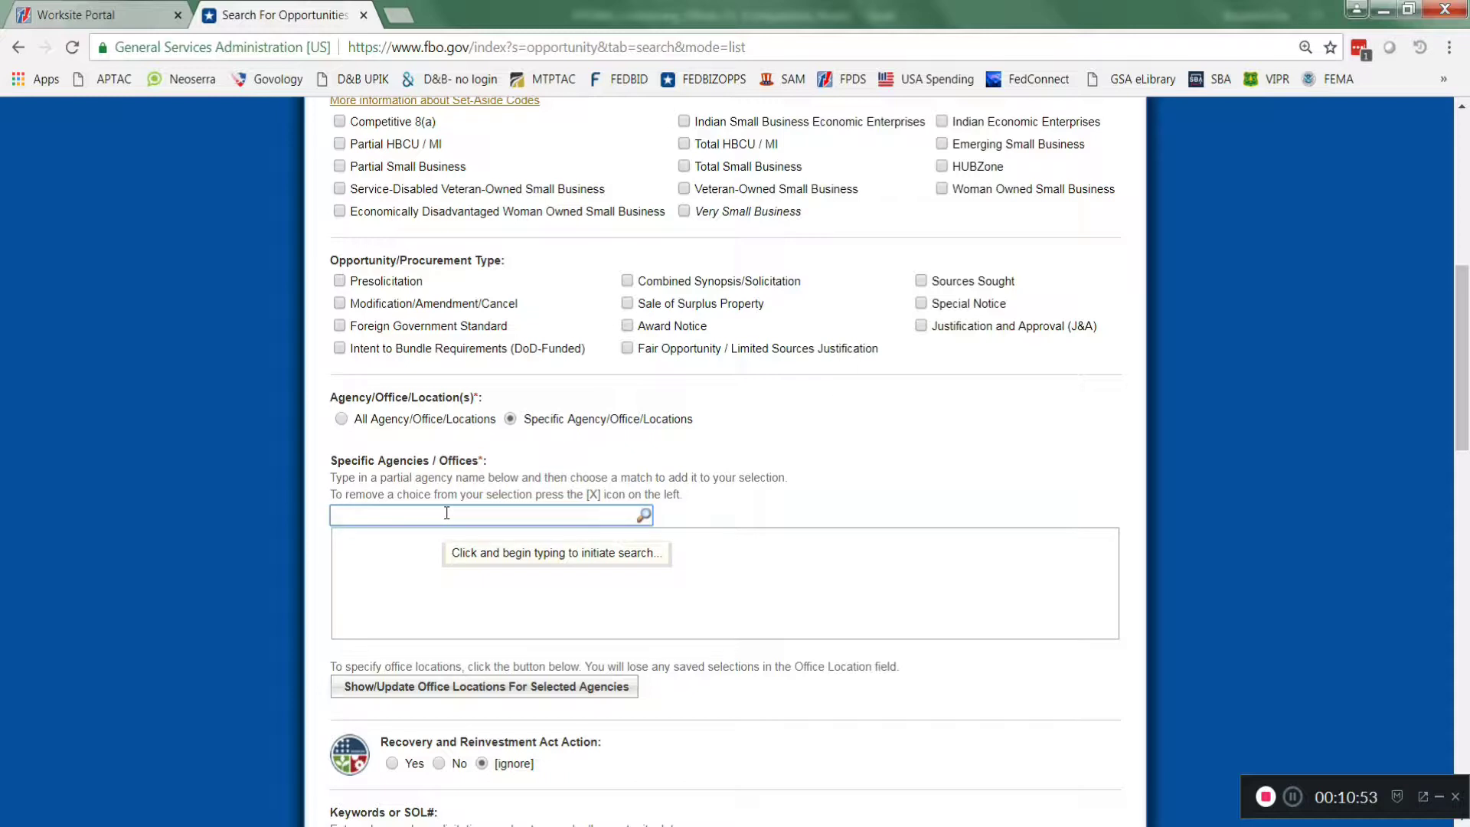
type("depa")
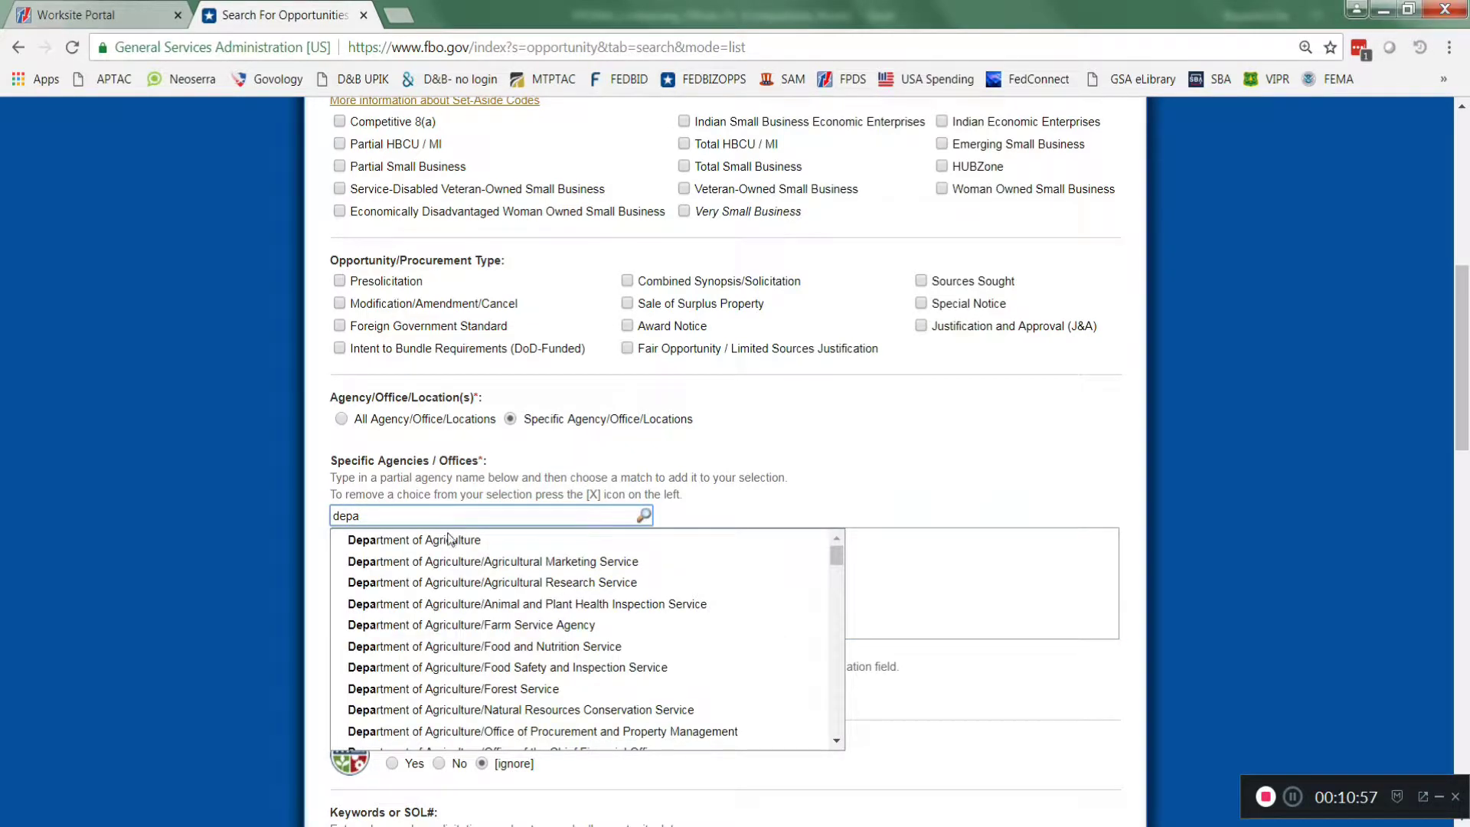
left_click(459, 540)
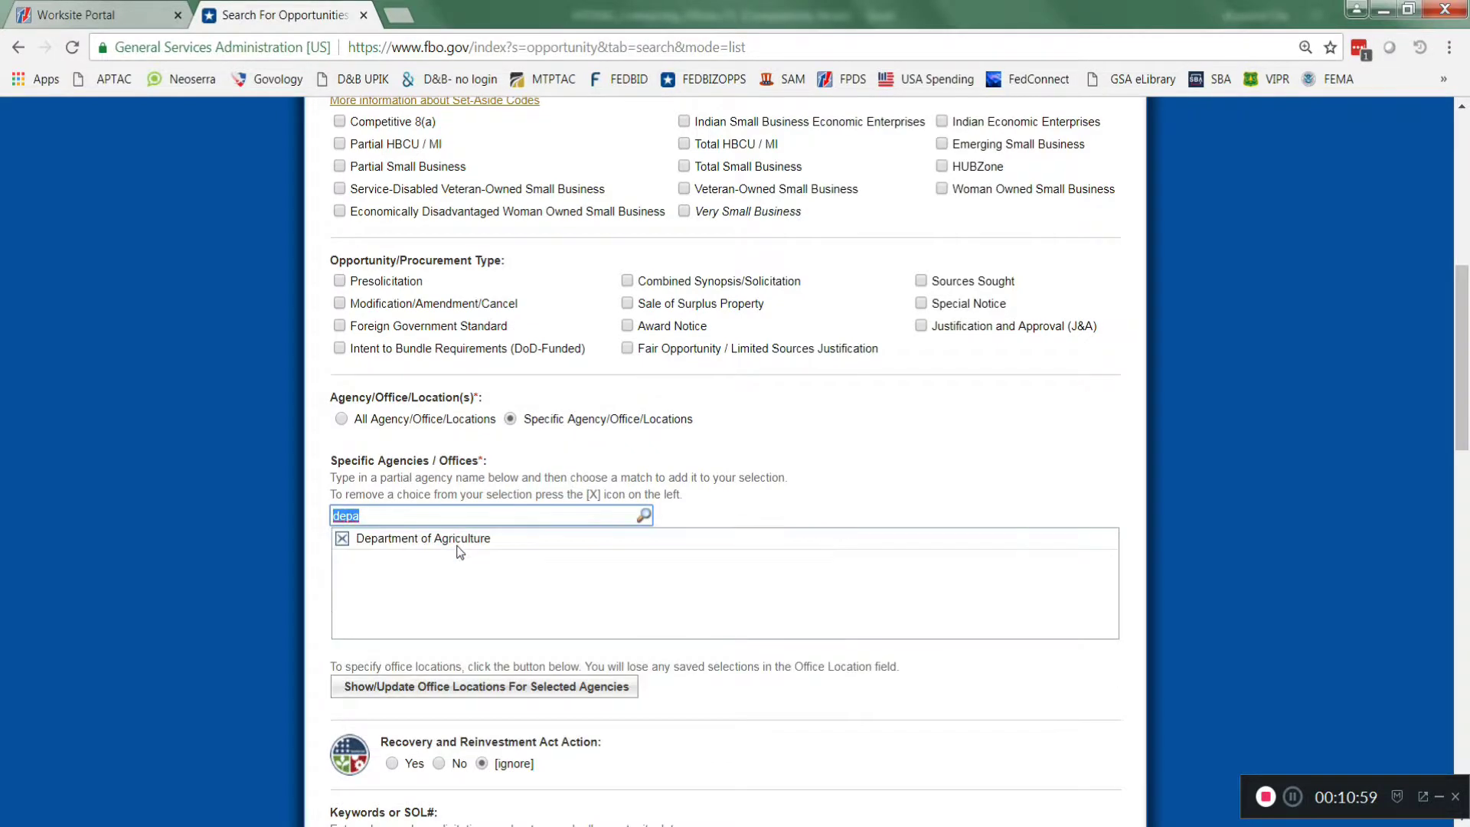
- Show the office locations available for the selected Department of Agriculture
scroll(773, 547, "down", 1)
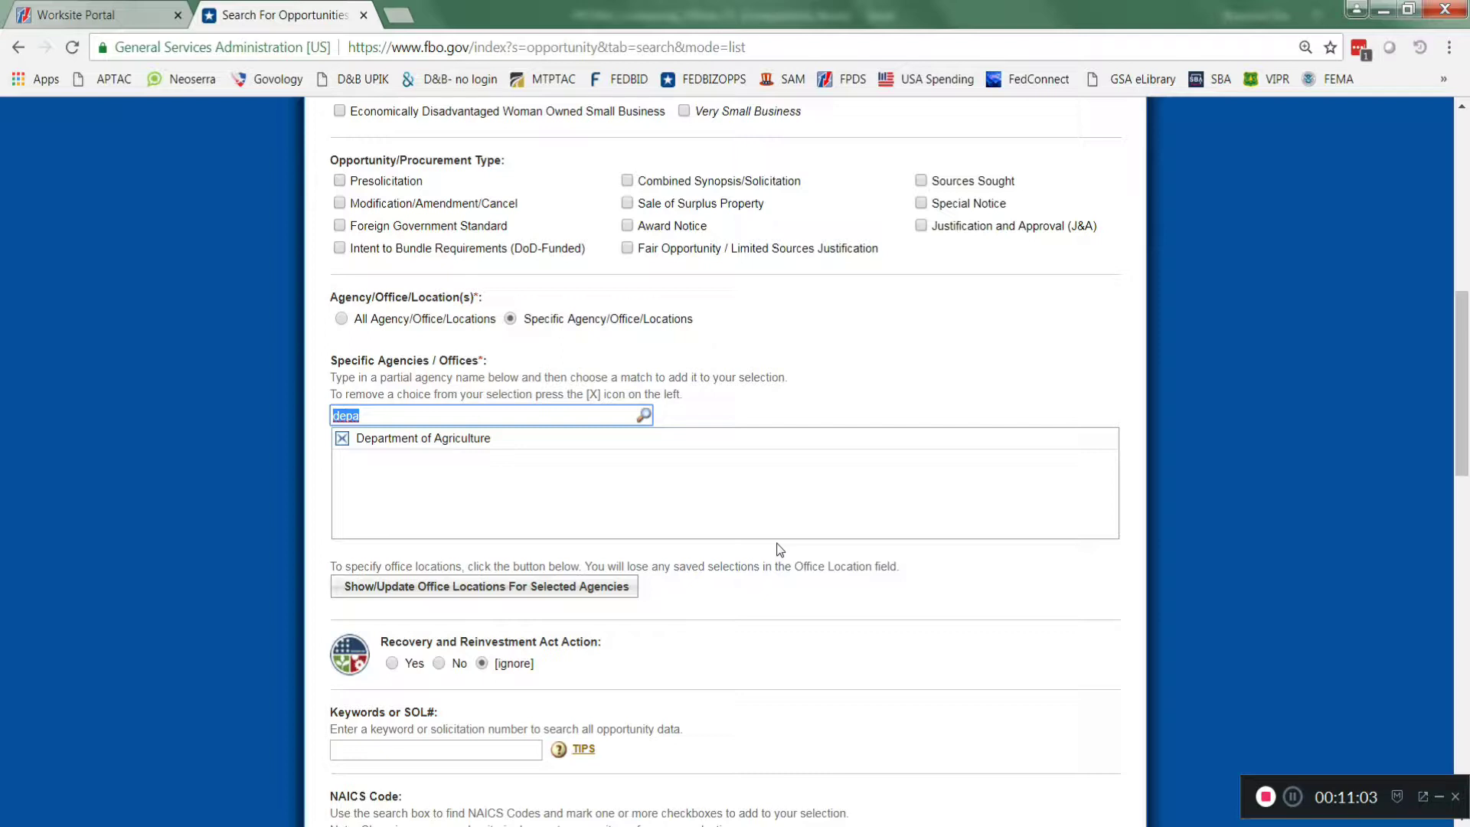
left_click(517, 592)
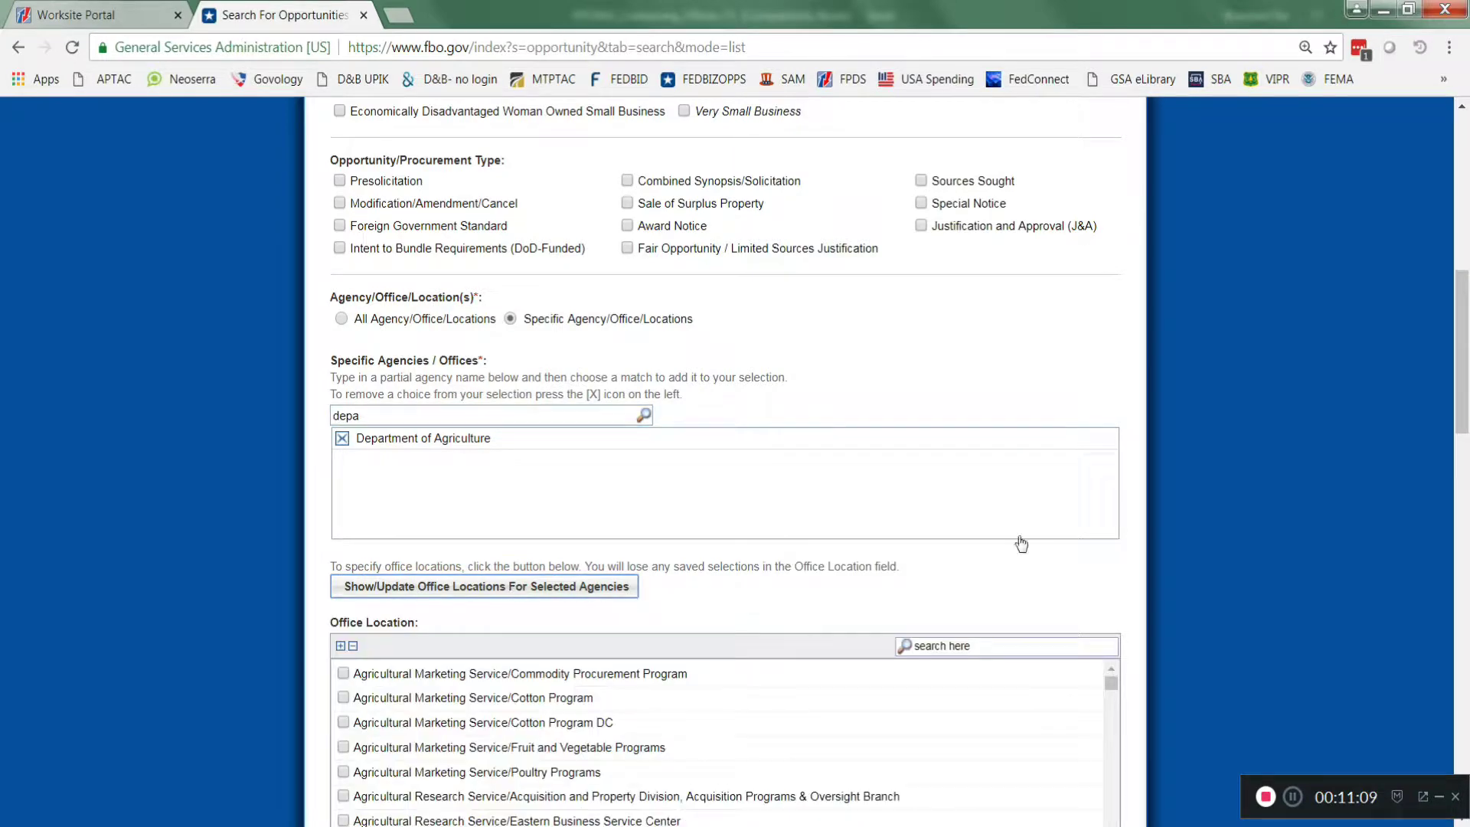
scroll(1213, 543, "down", 1)
scroll(1210, 543, "down", 2)
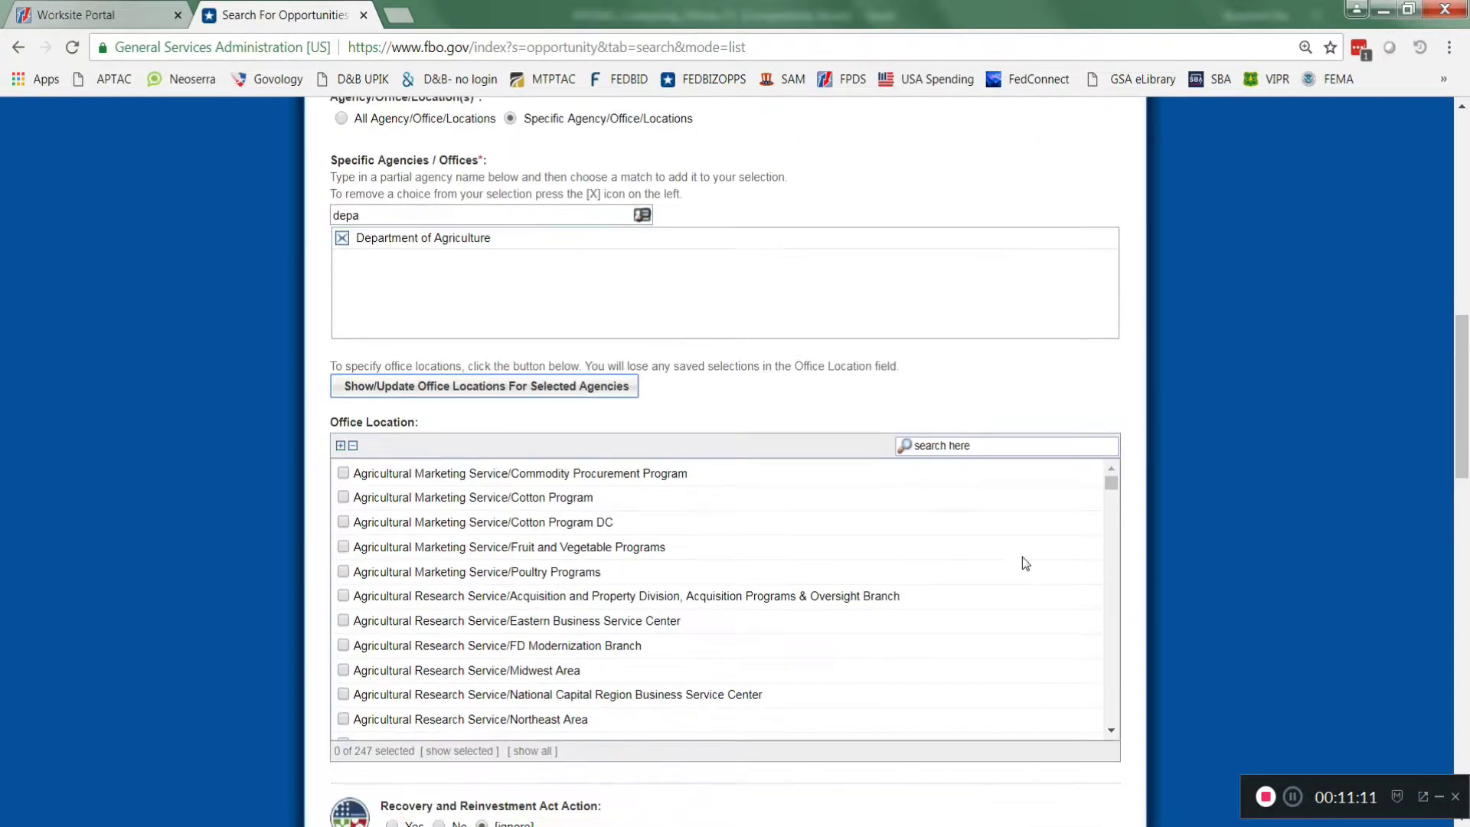
mouse_move(1107, 478)
left_mouse_down()
mouse_move(1107, 571)
mouse_move(1125, 482)
left_mouse_up()
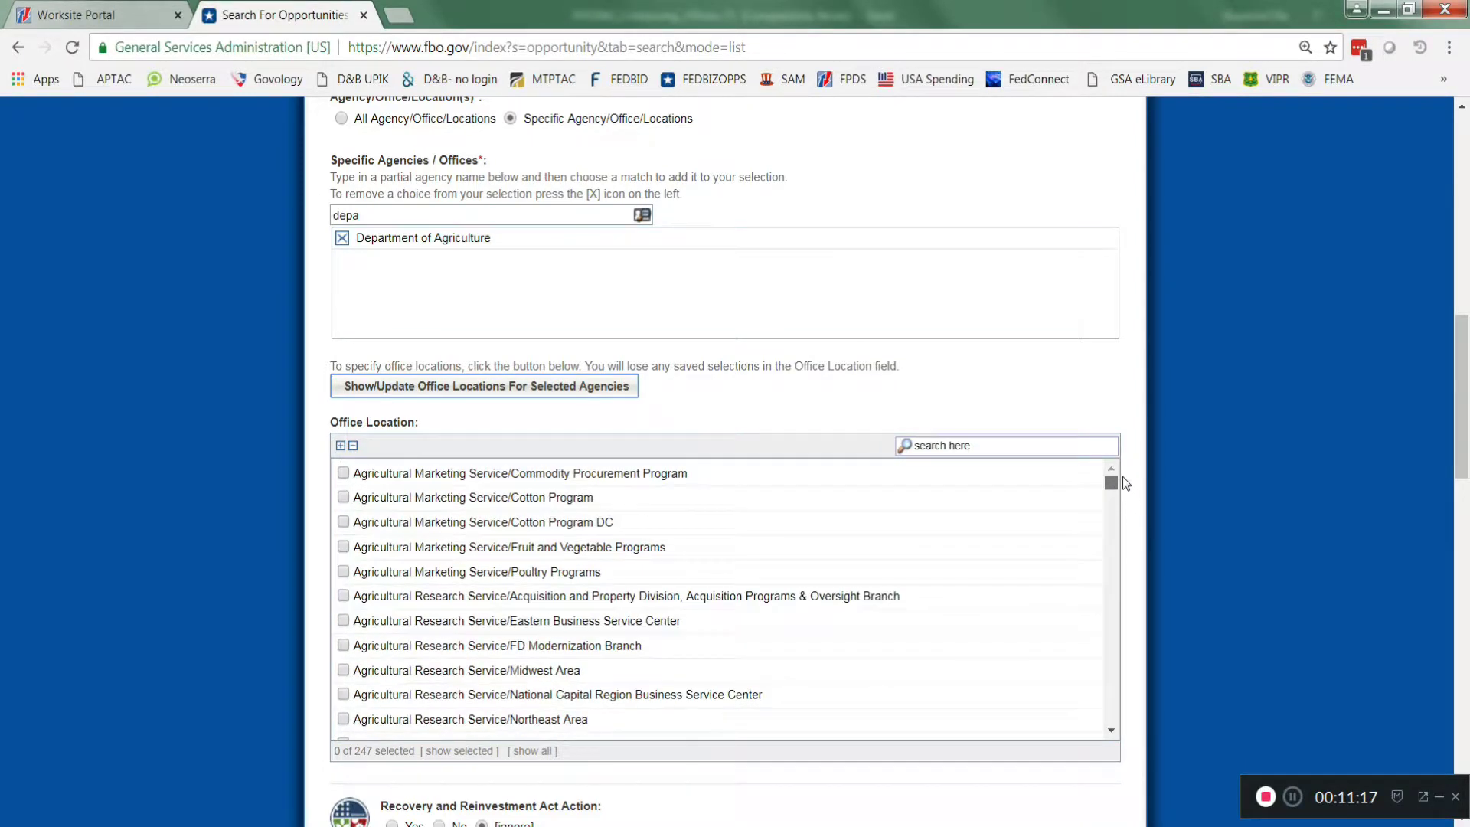
- Try to find the contracting office by filtering the office locations for "usda"
left_click(983, 447)
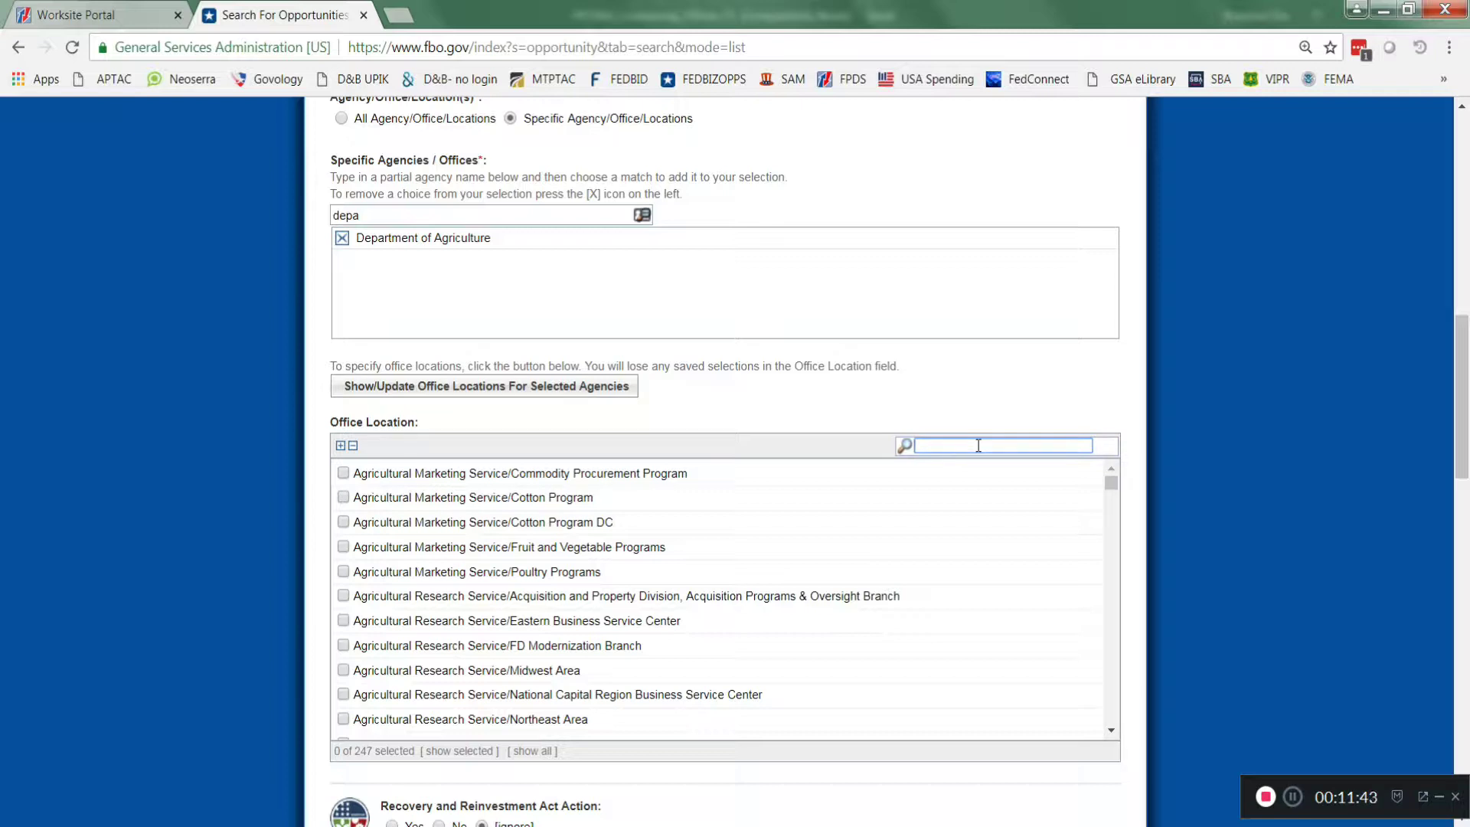
type("usda")
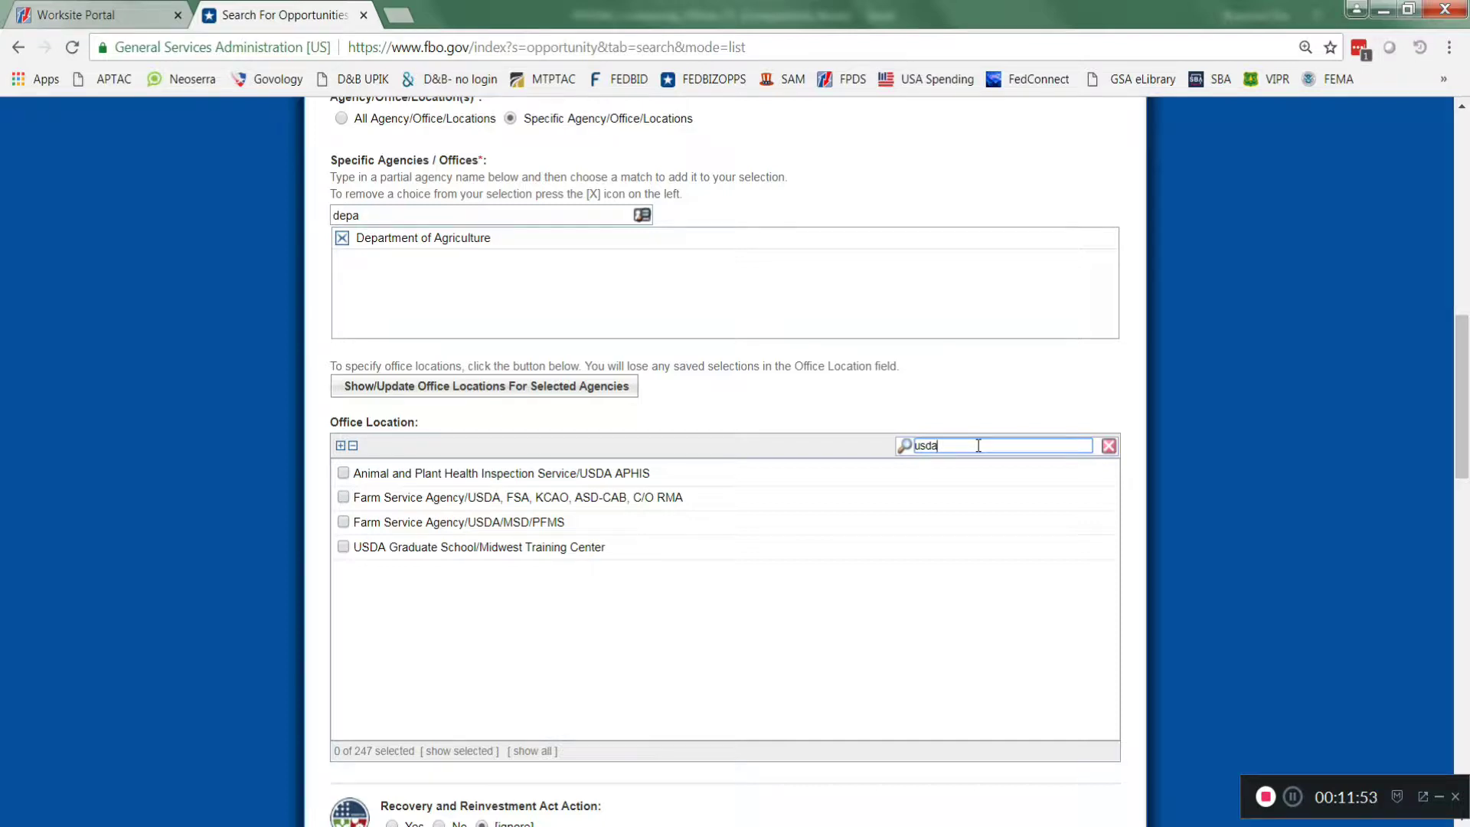
key("BackSpace")
key("BackSpace")
key("BackSpace")
key("BackSpace")
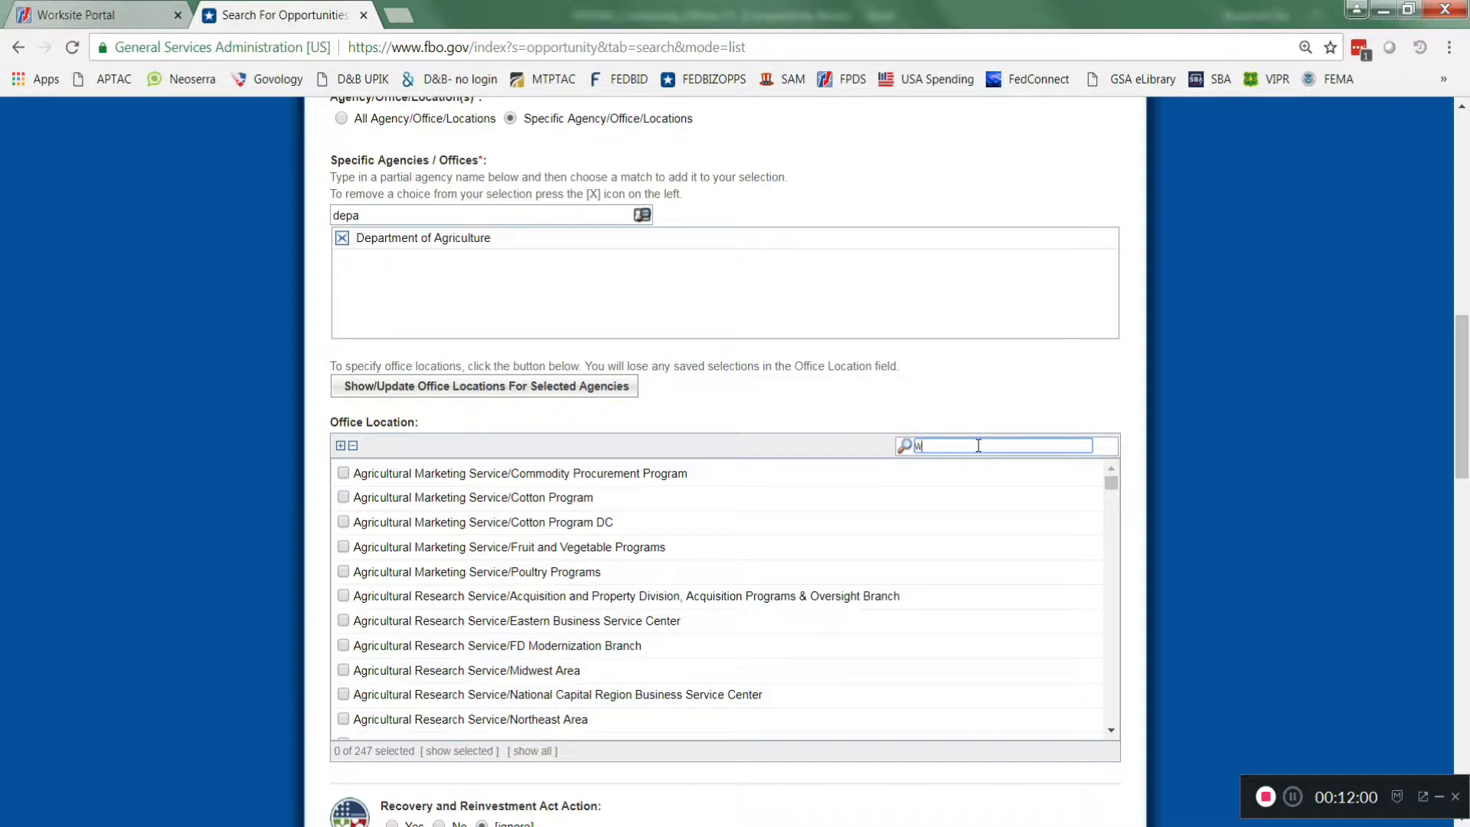
- Try "wbsc" as the office location filter, shorten it to "w", and select Agricultural Research Service/Western Business Service Center
type("bsc")
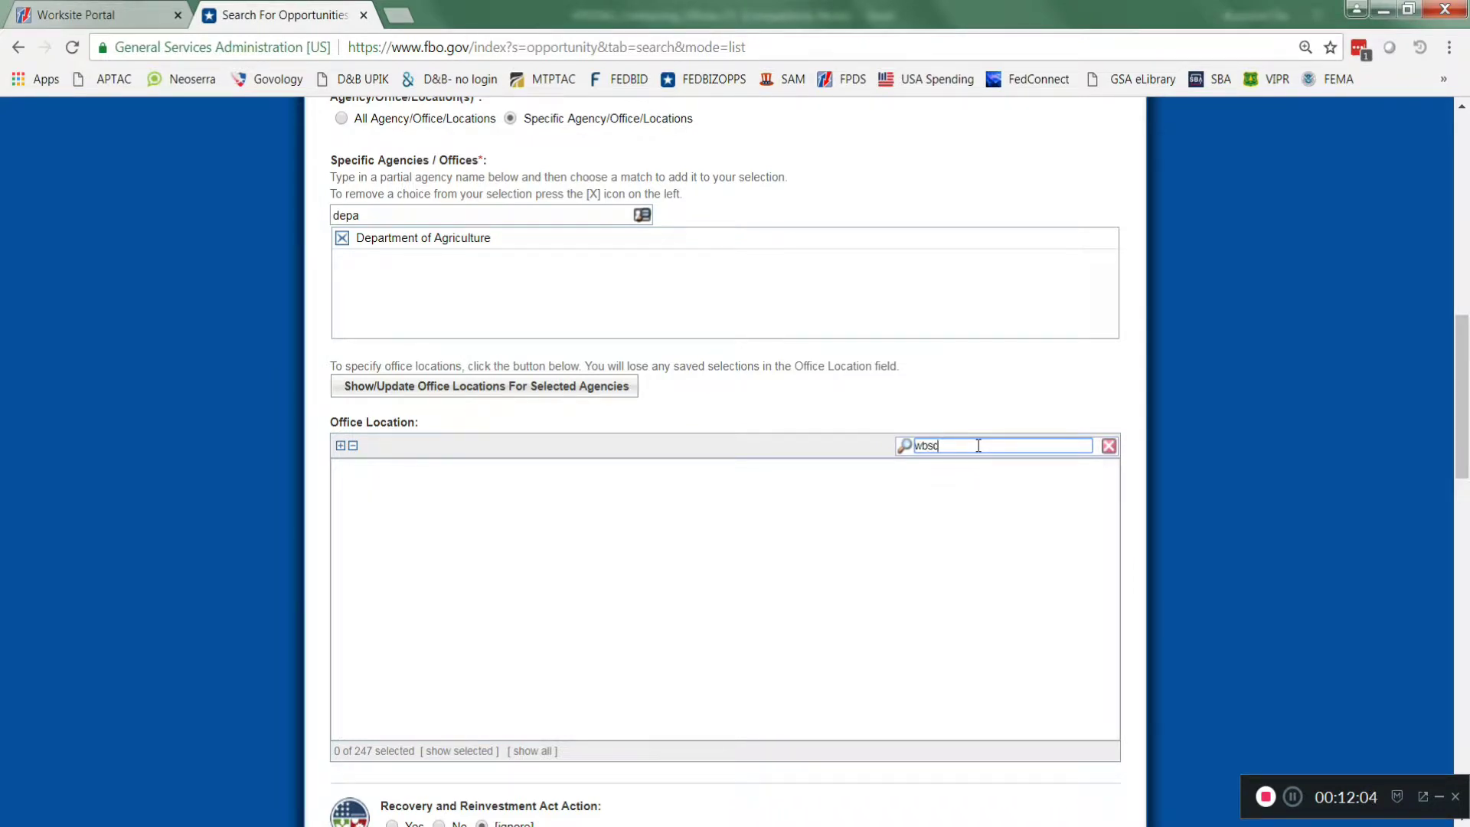
key("BackSpace")
key("BackSpace")
key("BackSpace")
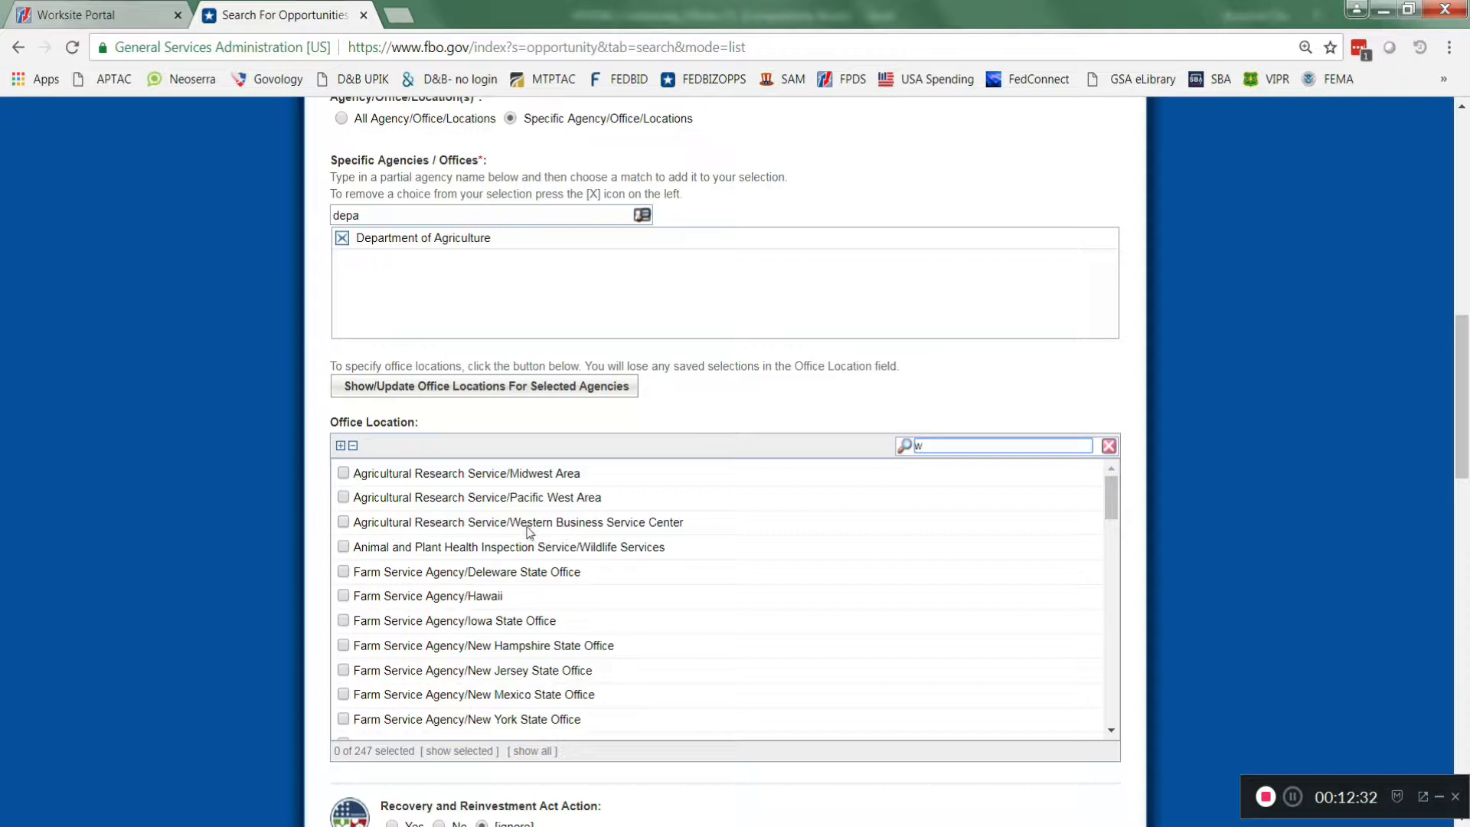
left_click(343, 523)
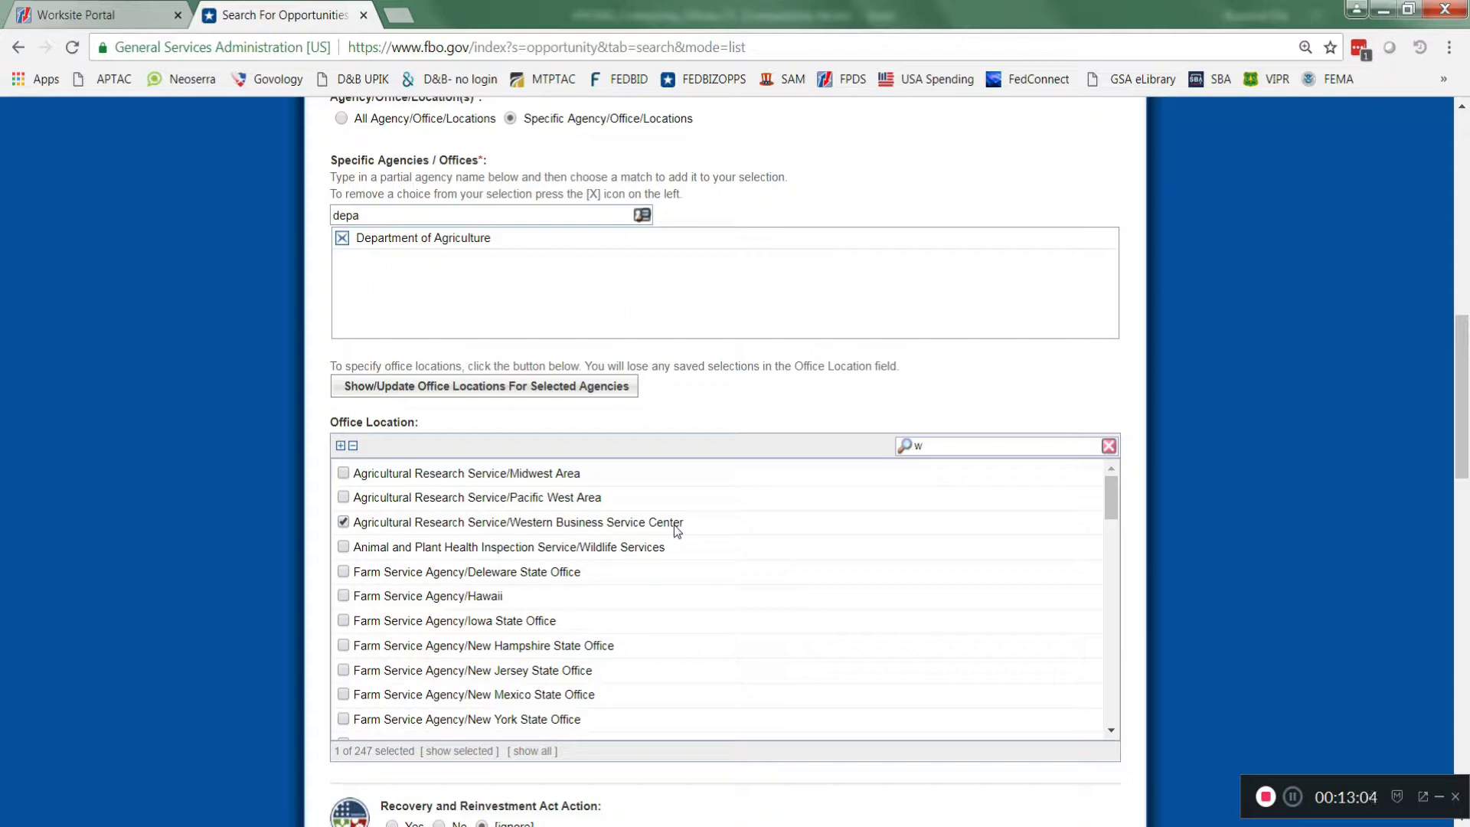
- Run the advanced search and look through the opportunities listed for the Western Business Service Center
left_click(975, 445)
scroll(1193, 524, "down", 9)
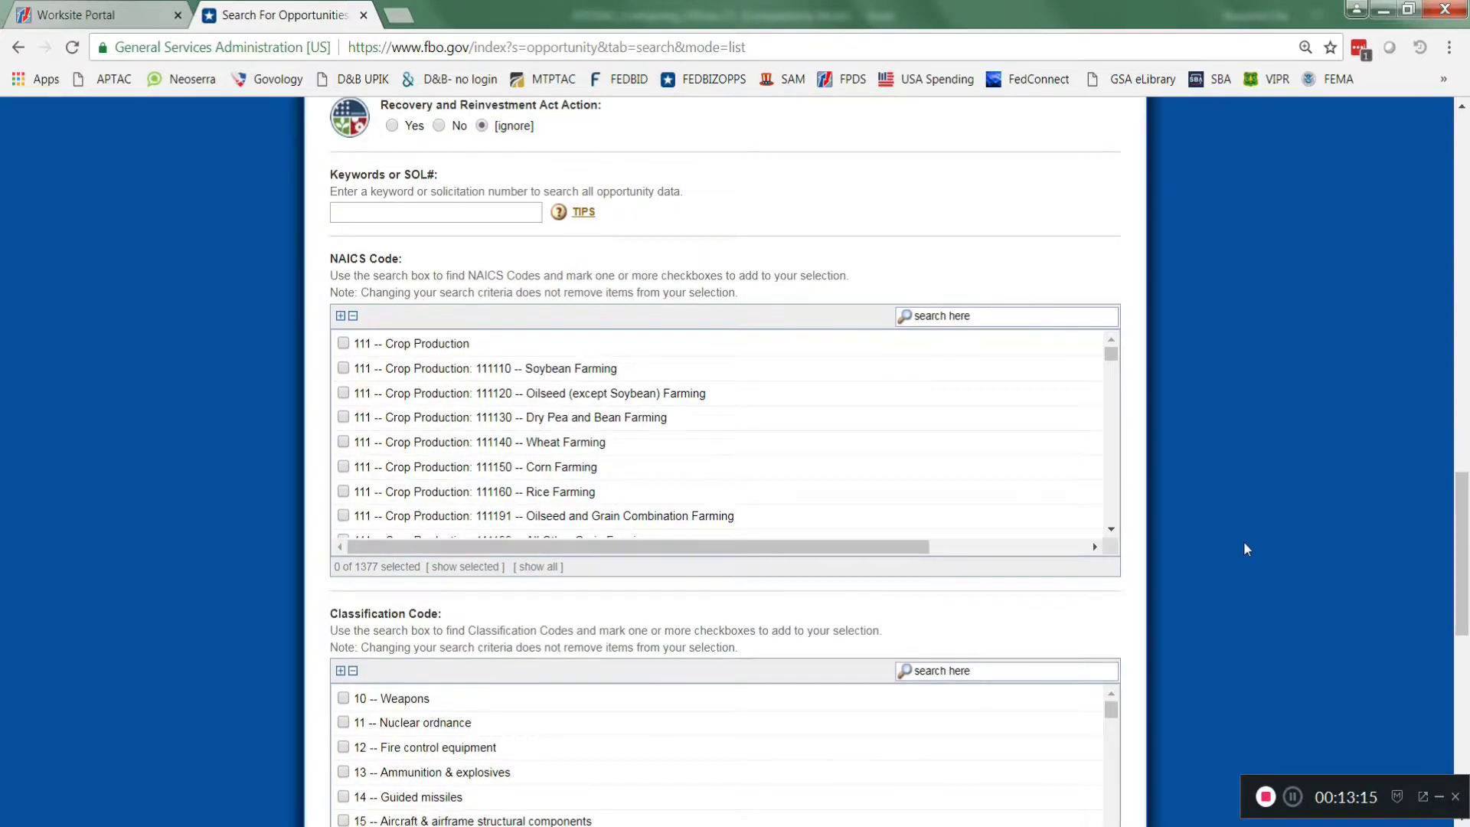
scroll(1231, 535, "down", 10)
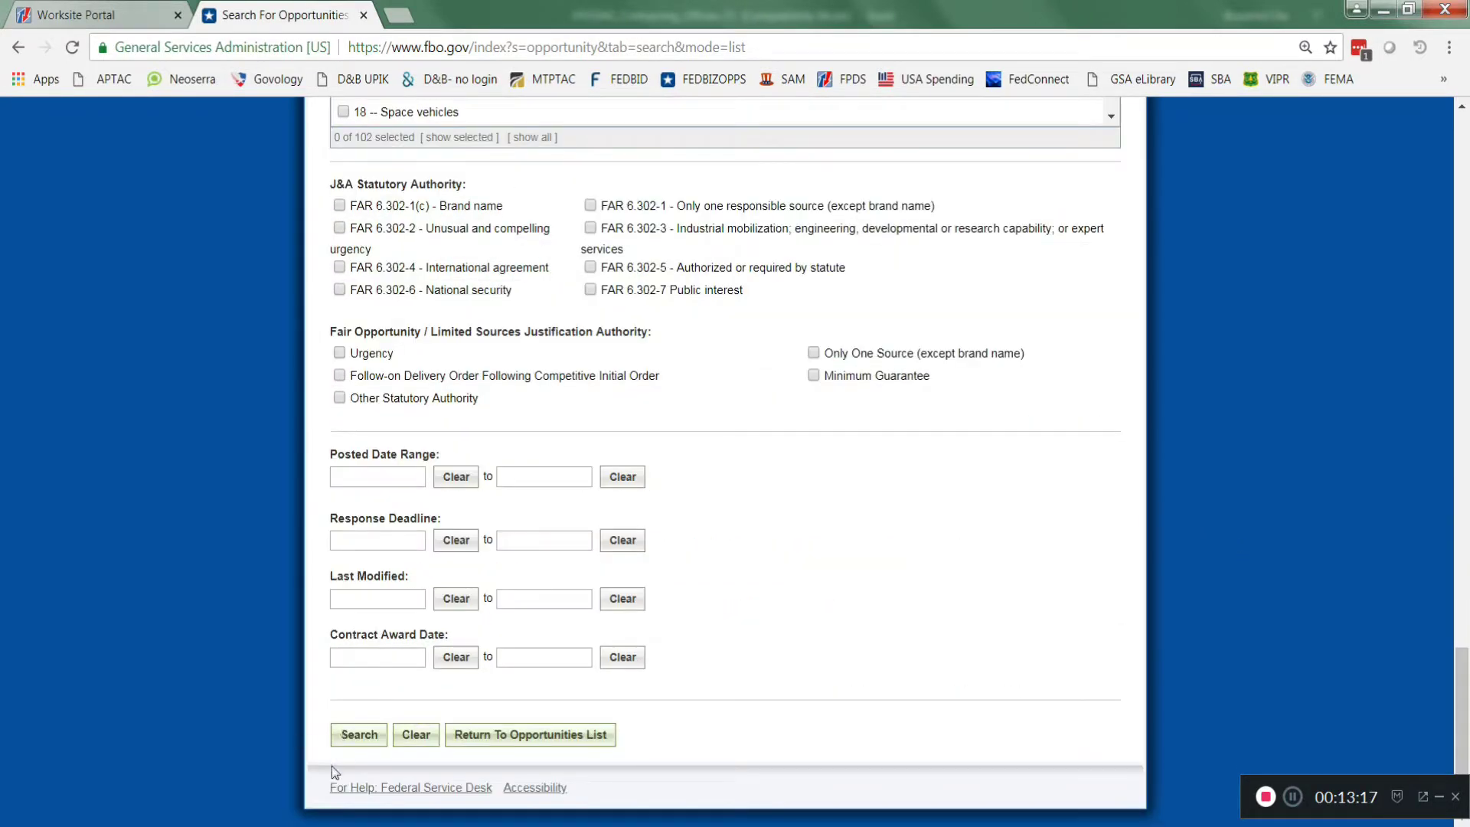
left_click(352, 737)
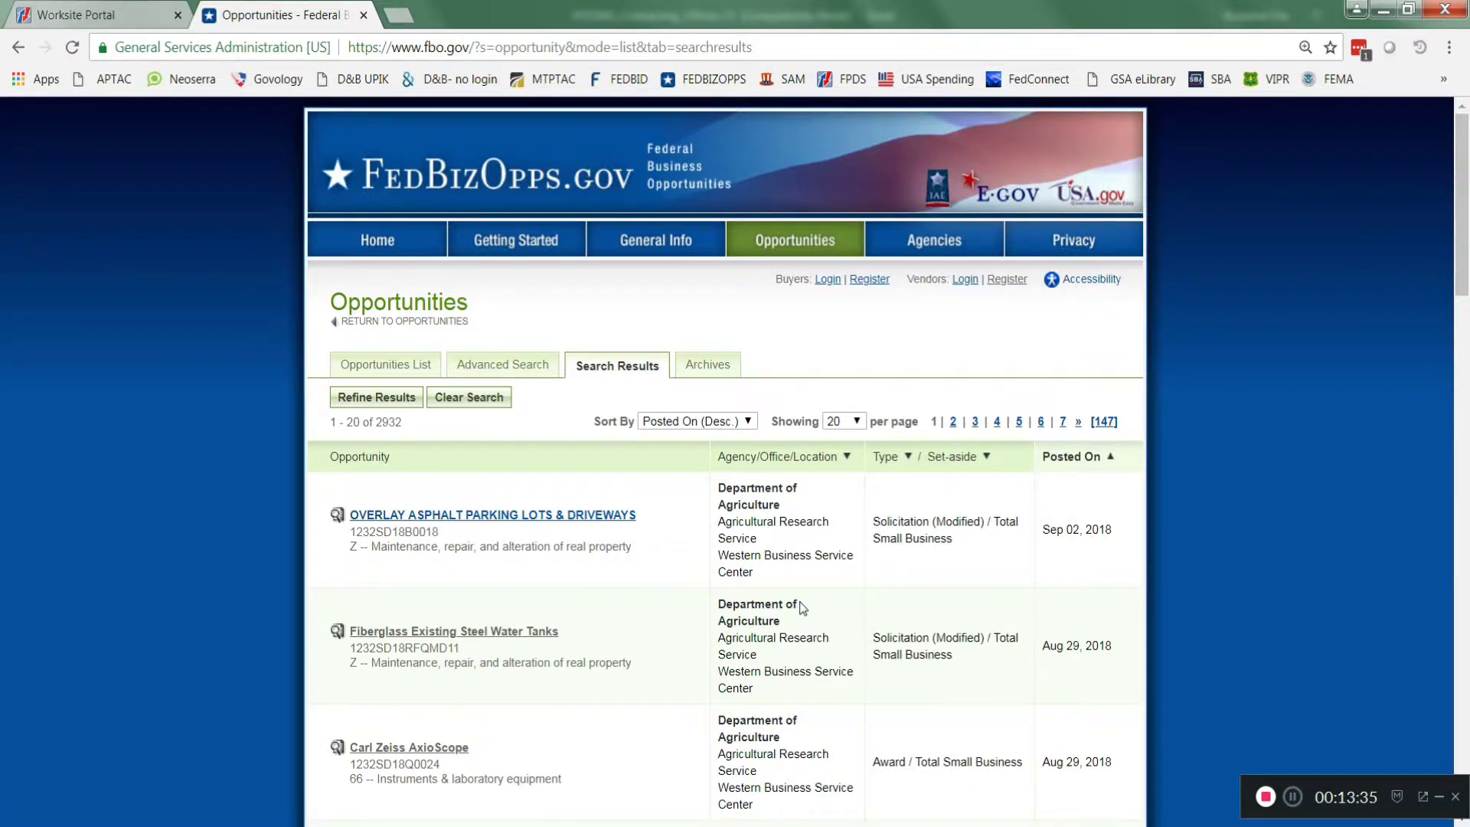
scroll(751, 607, "down", 3)
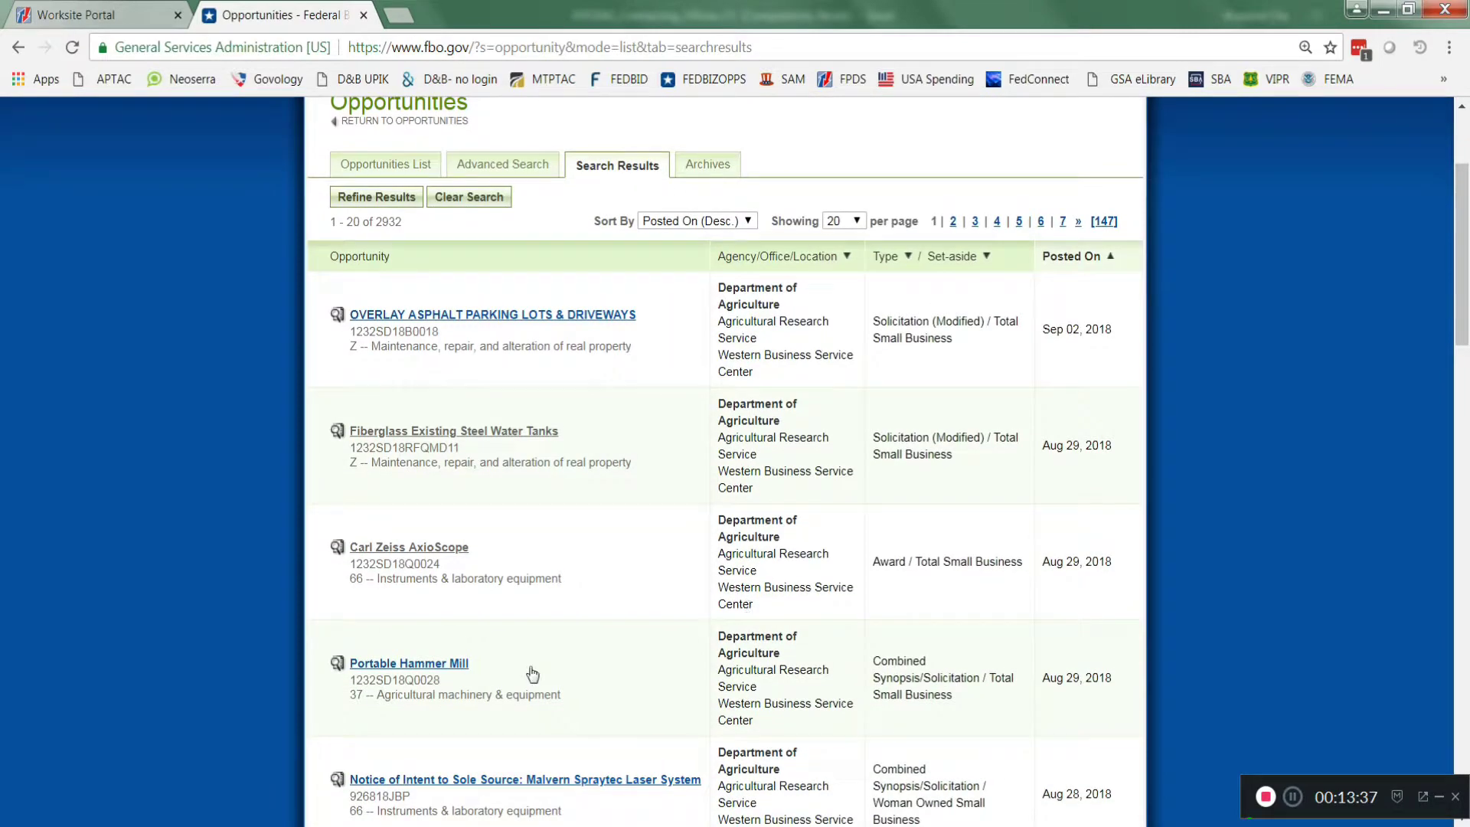
scroll(524, 650, "down", 4)
scroll(524, 660, "down", 4)
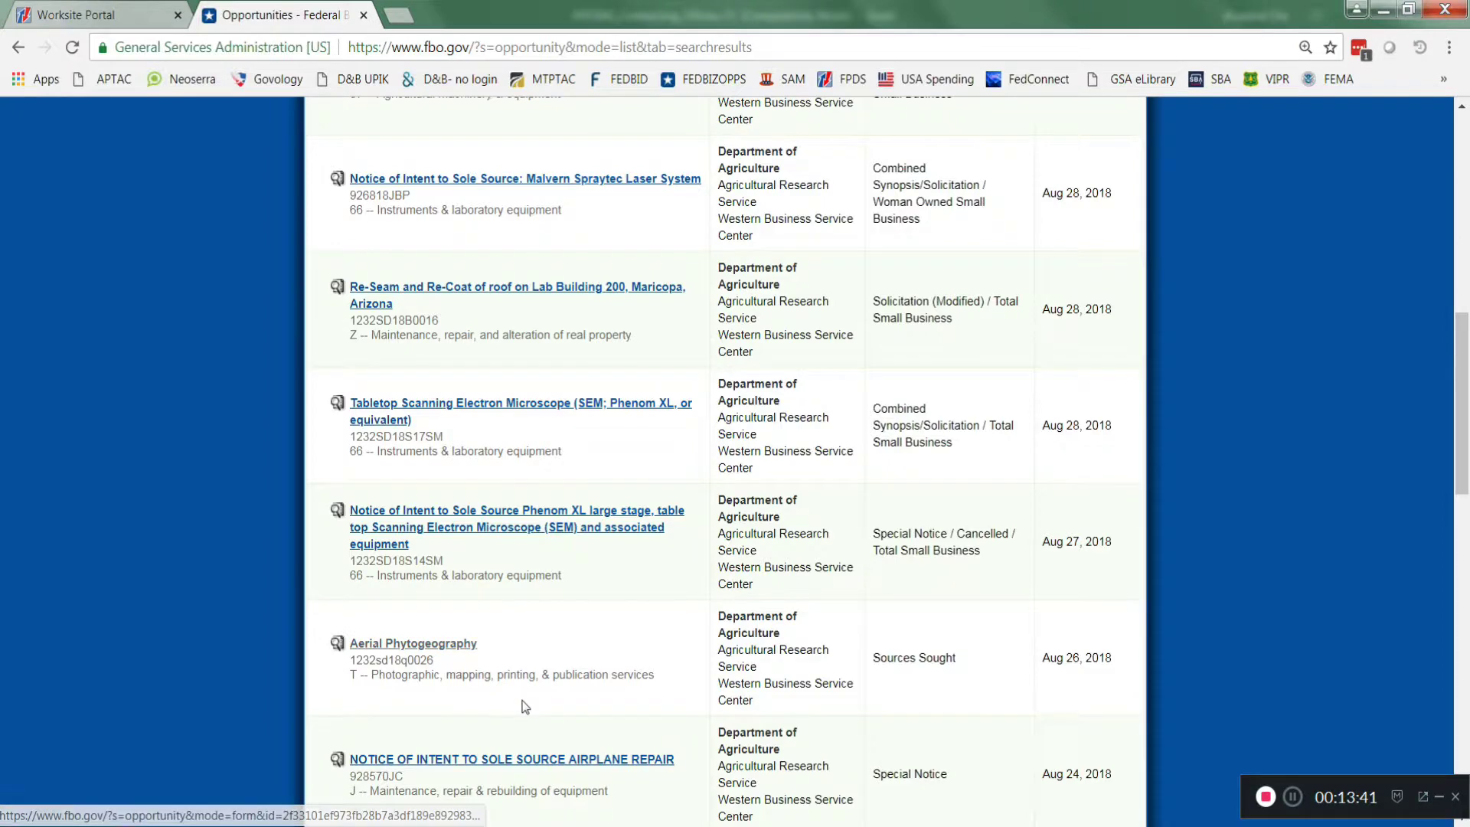
scroll(519, 713, "up", 7)
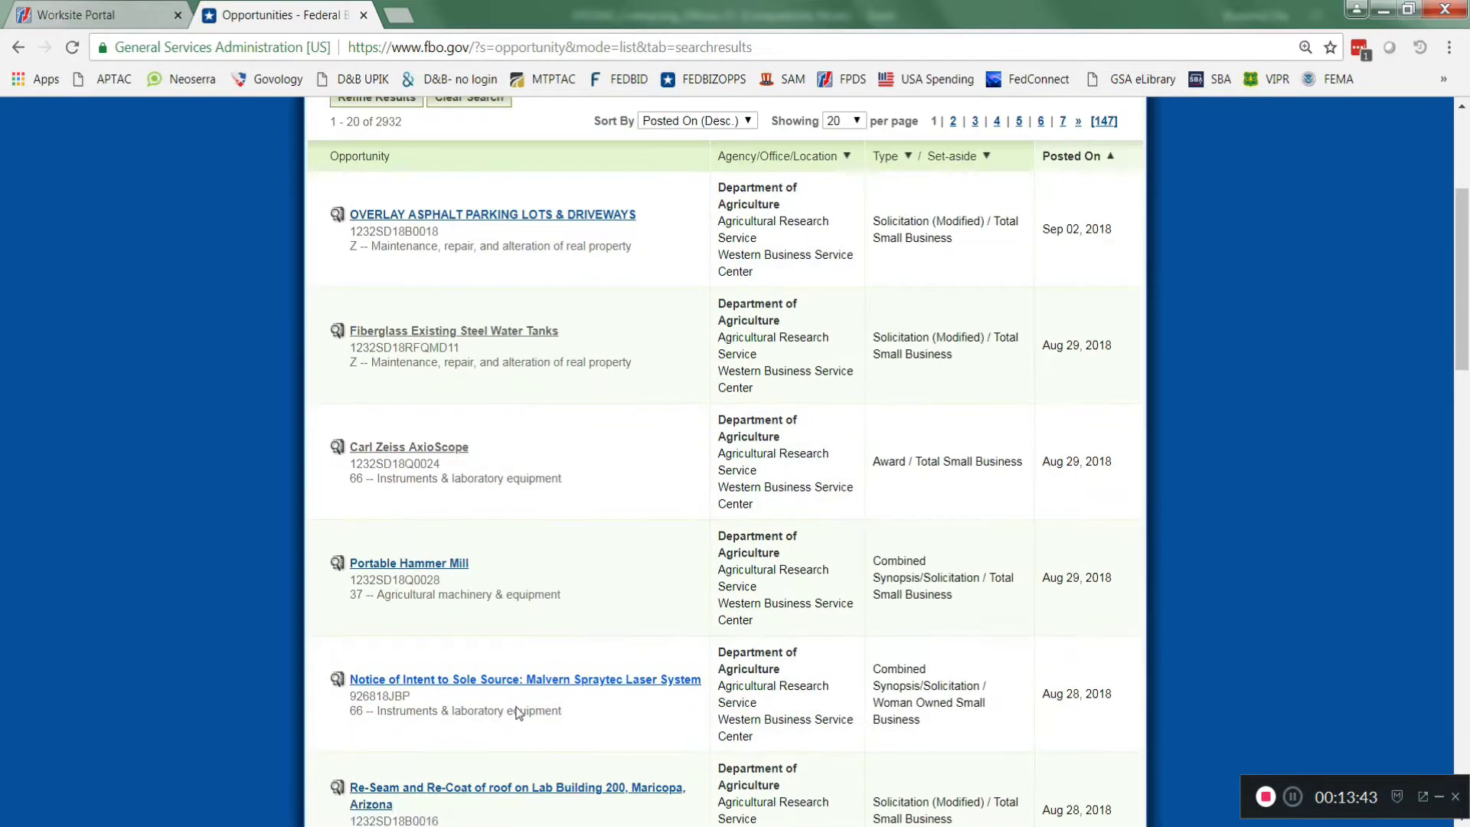
- Open the OVERLAY ASPHALT PARKING LOTS & DRIVEWAYS opportunity, review its synopsis, attachments, place of performance and points of contact, and return to the opportunities list
left_click(498, 216)
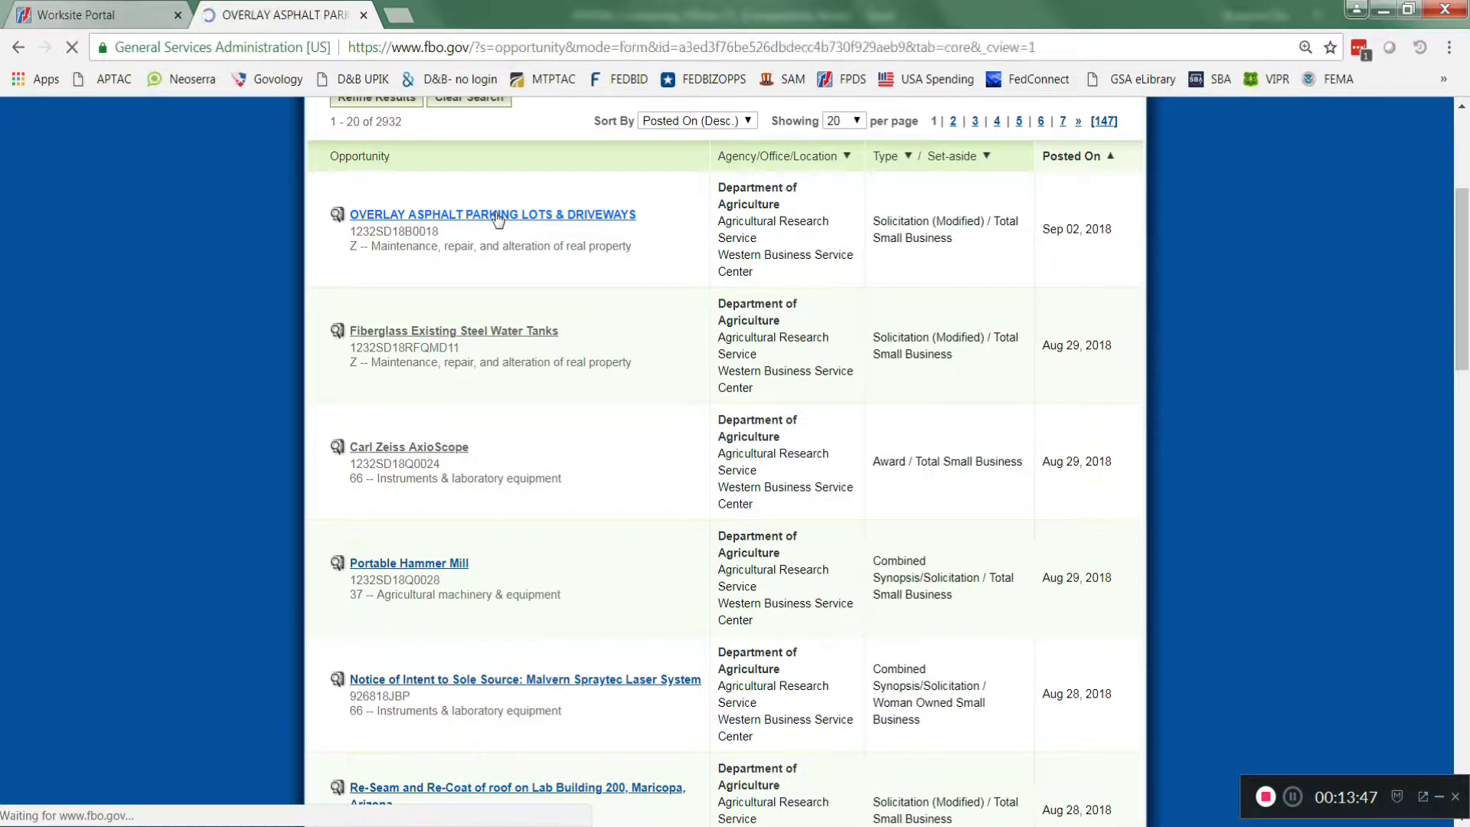
scroll(690, 651, "down", 6)
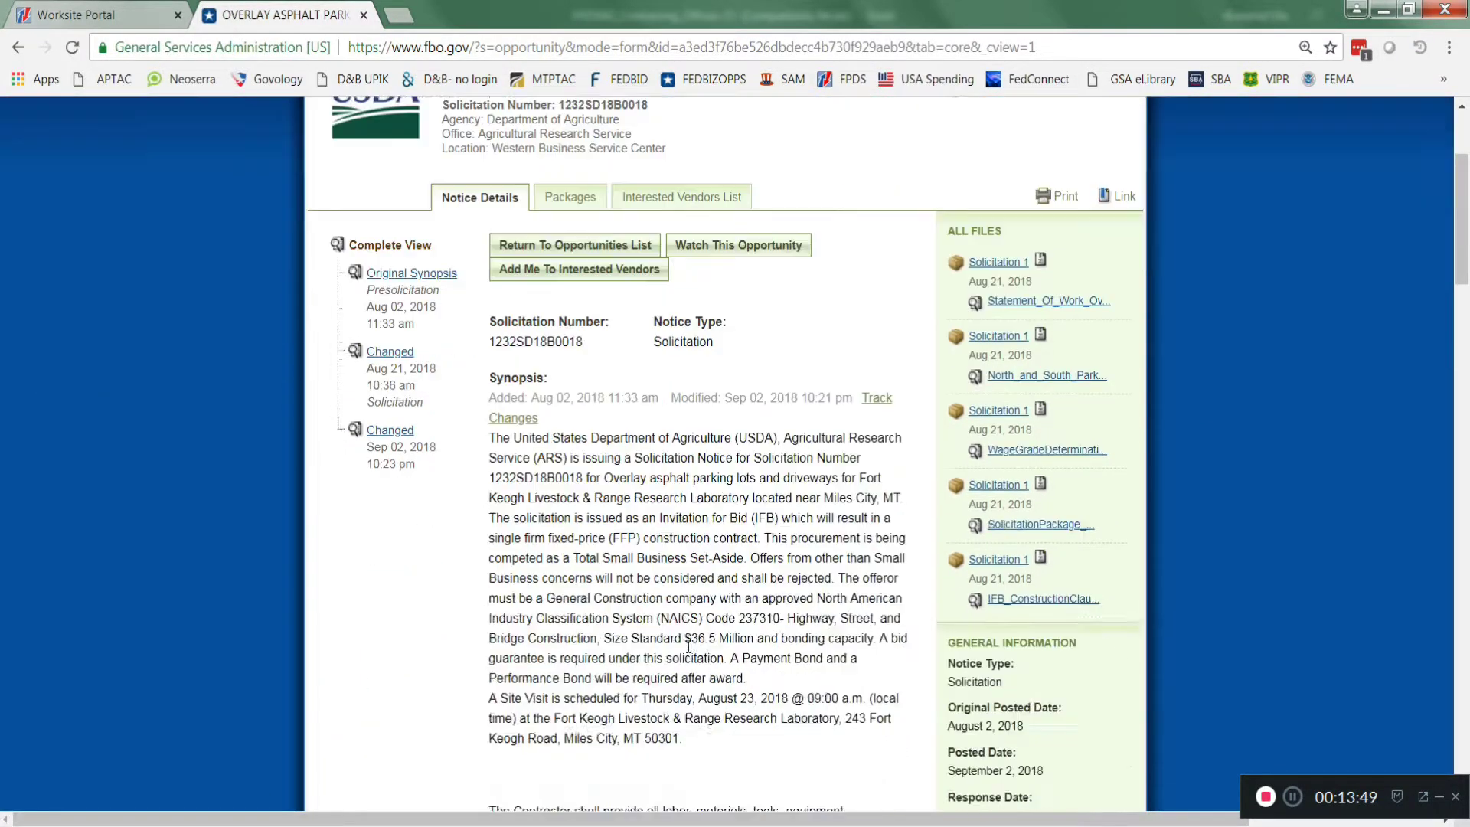
scroll(690, 651, "down", 20)
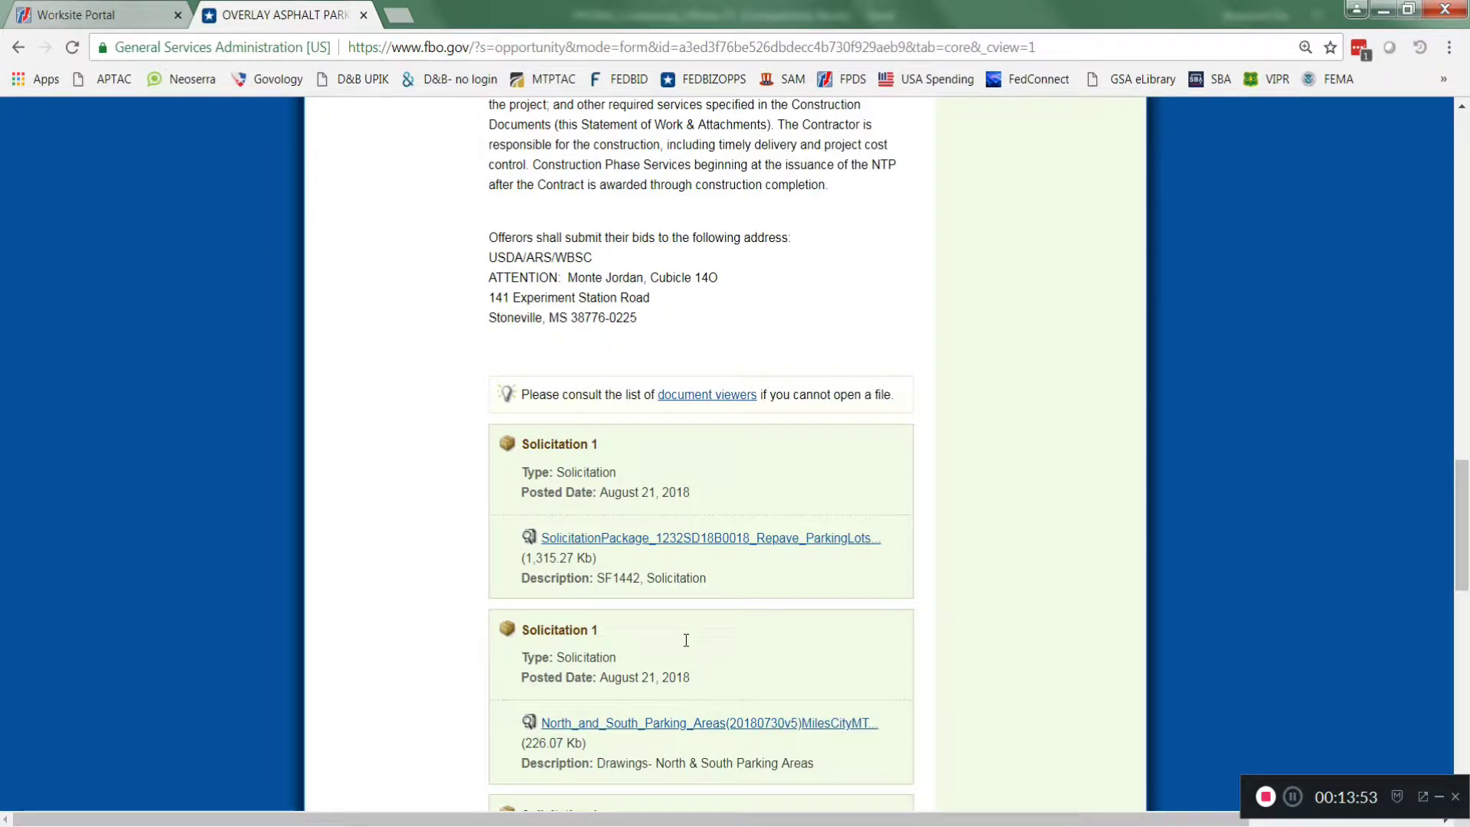
scroll(686, 640, "down", 14)
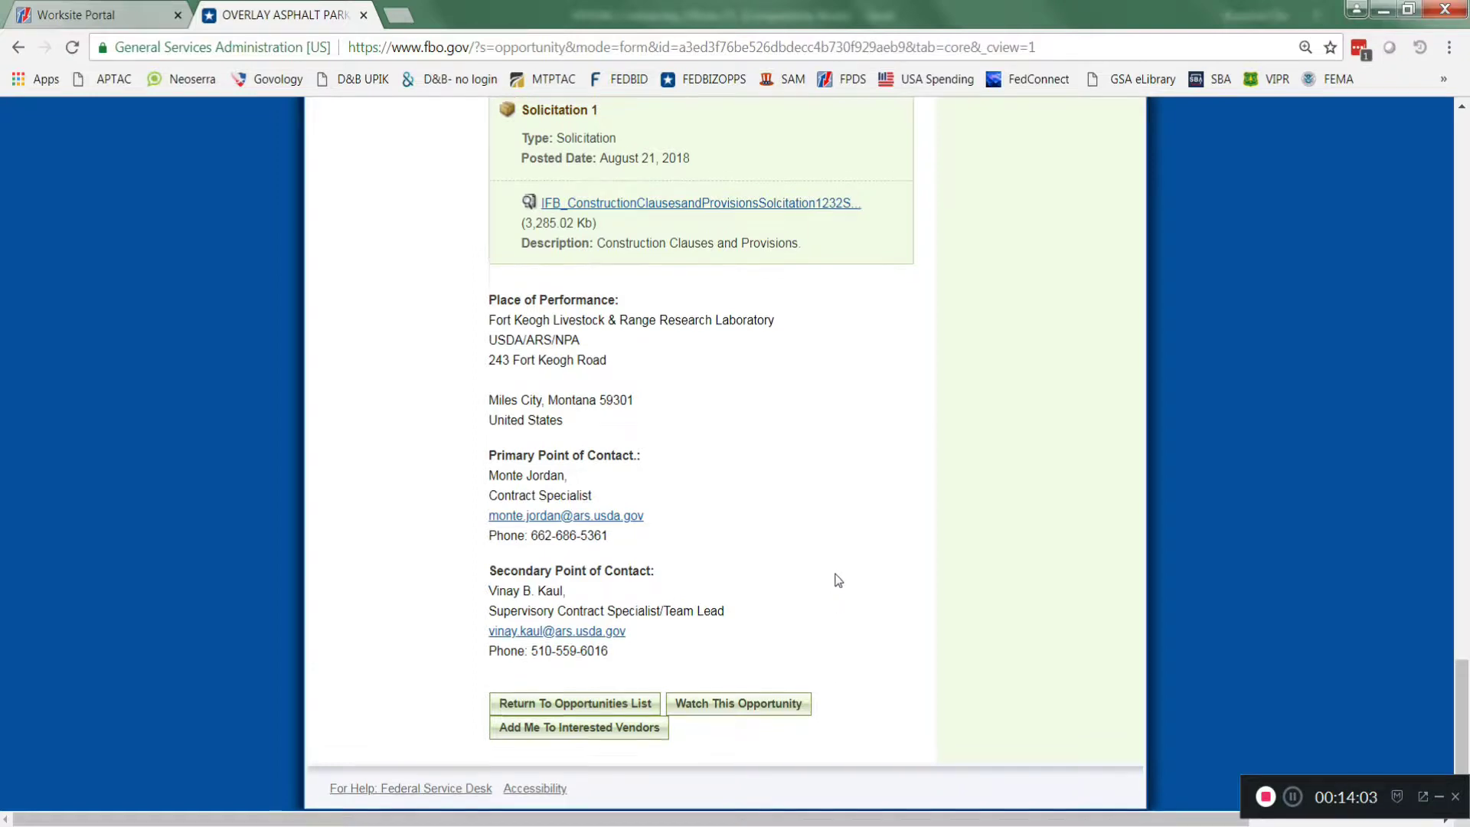
scroll(840, 590, "up", 5)
scroll(827, 597, "down", 4)
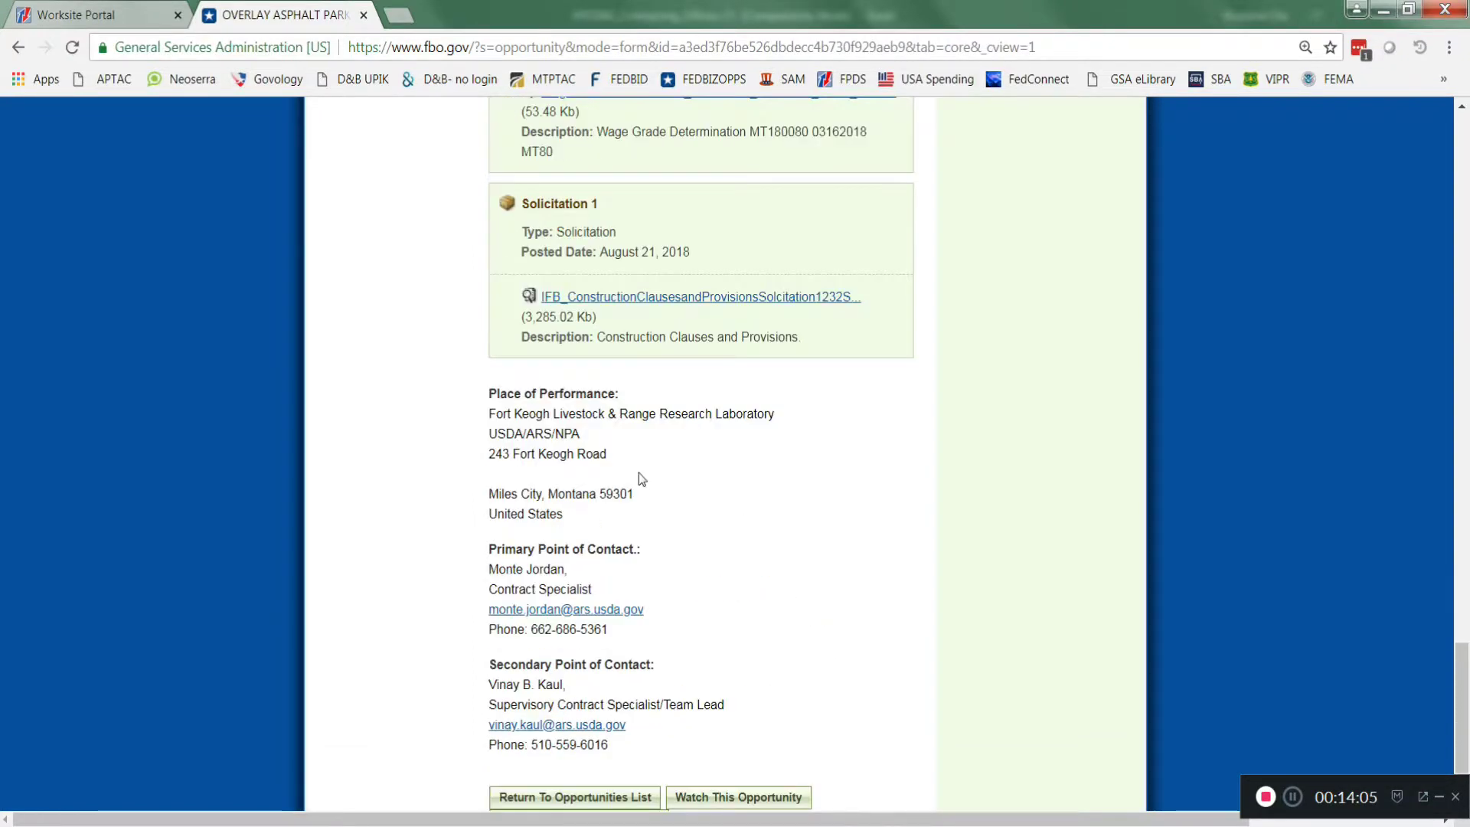
scroll(740, 618, "up", 20)
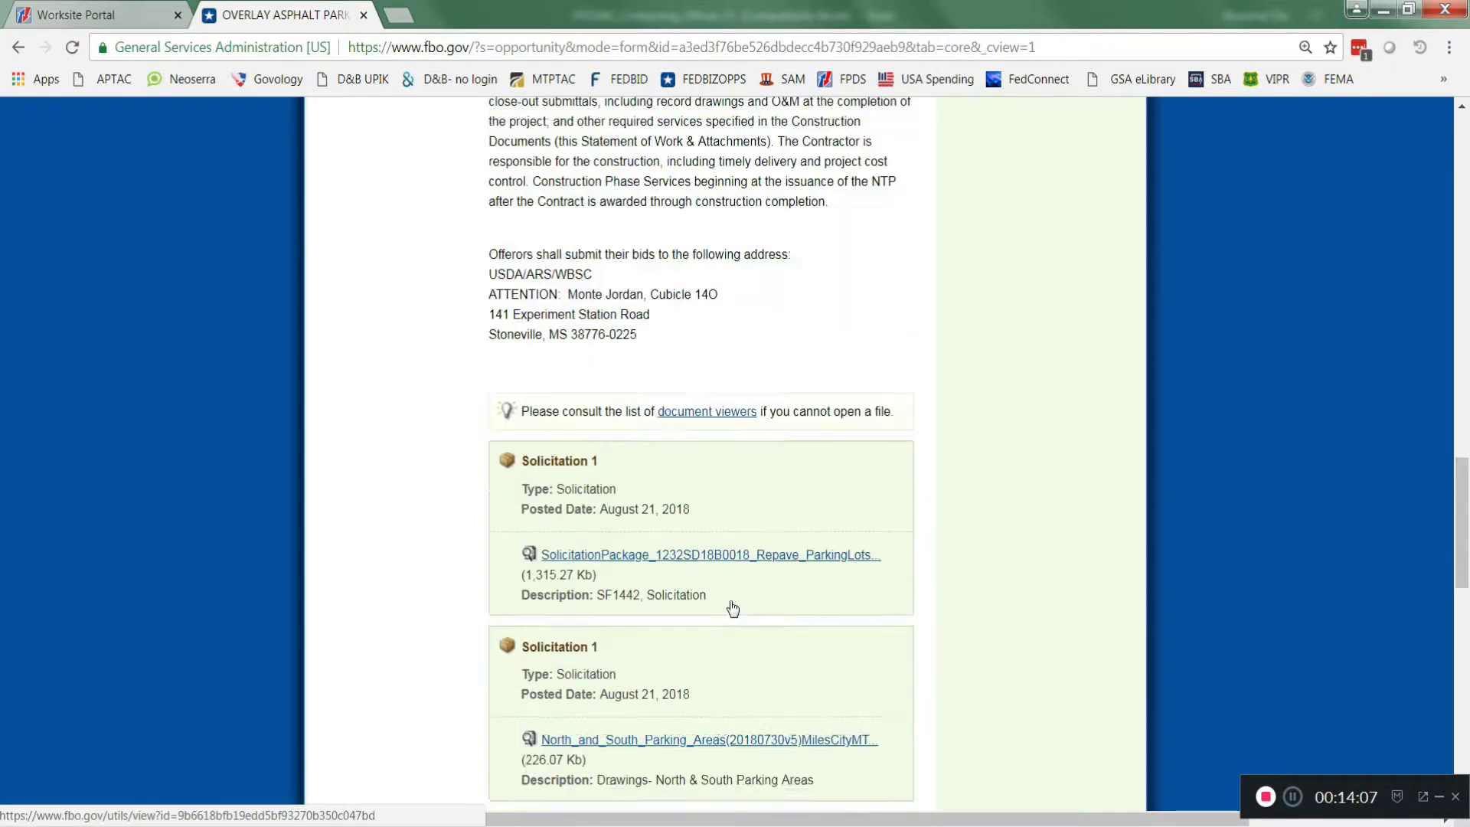
scroll(724, 595, "up", 15)
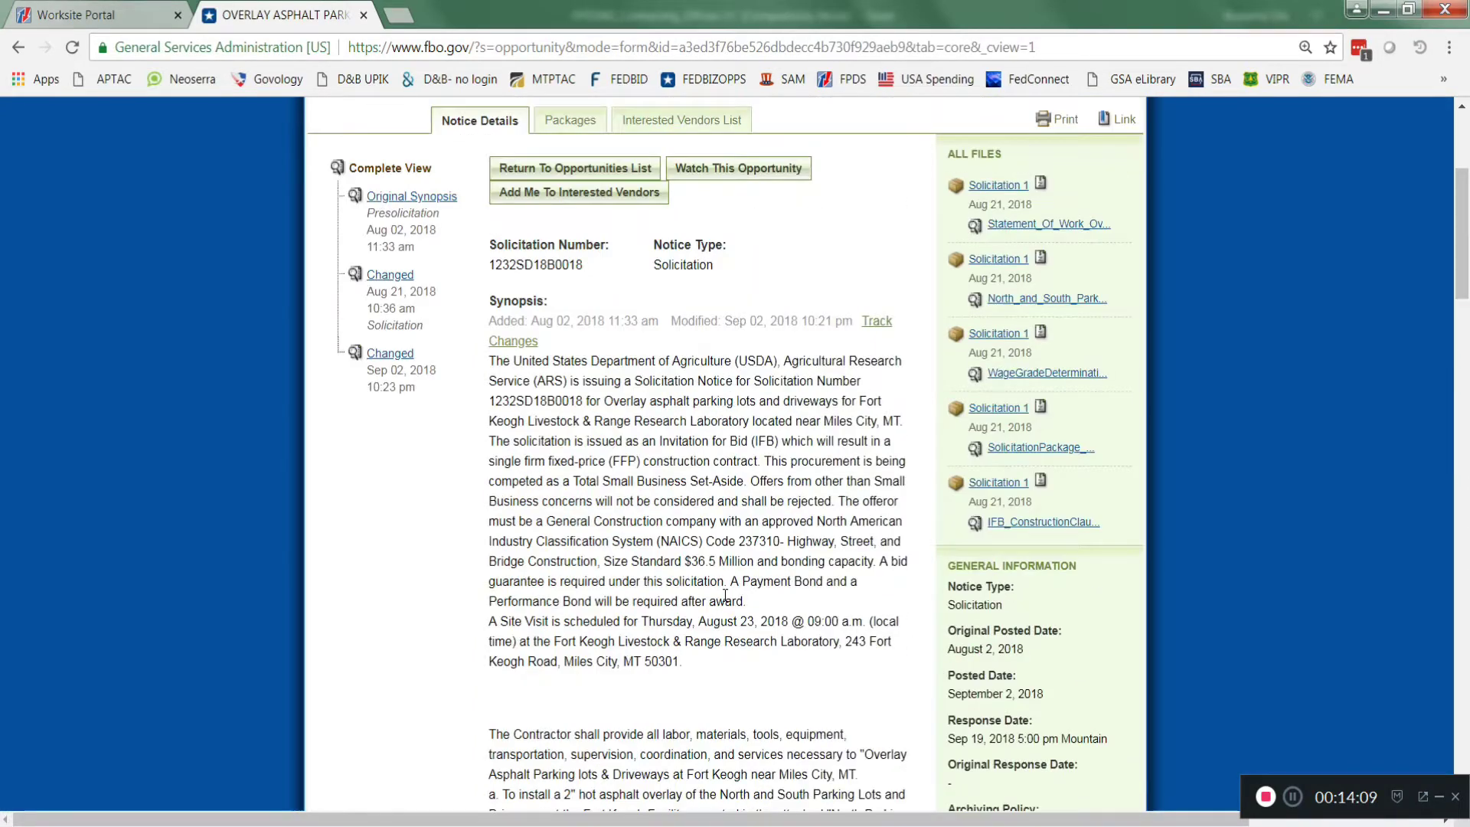
left_click(513, 173)
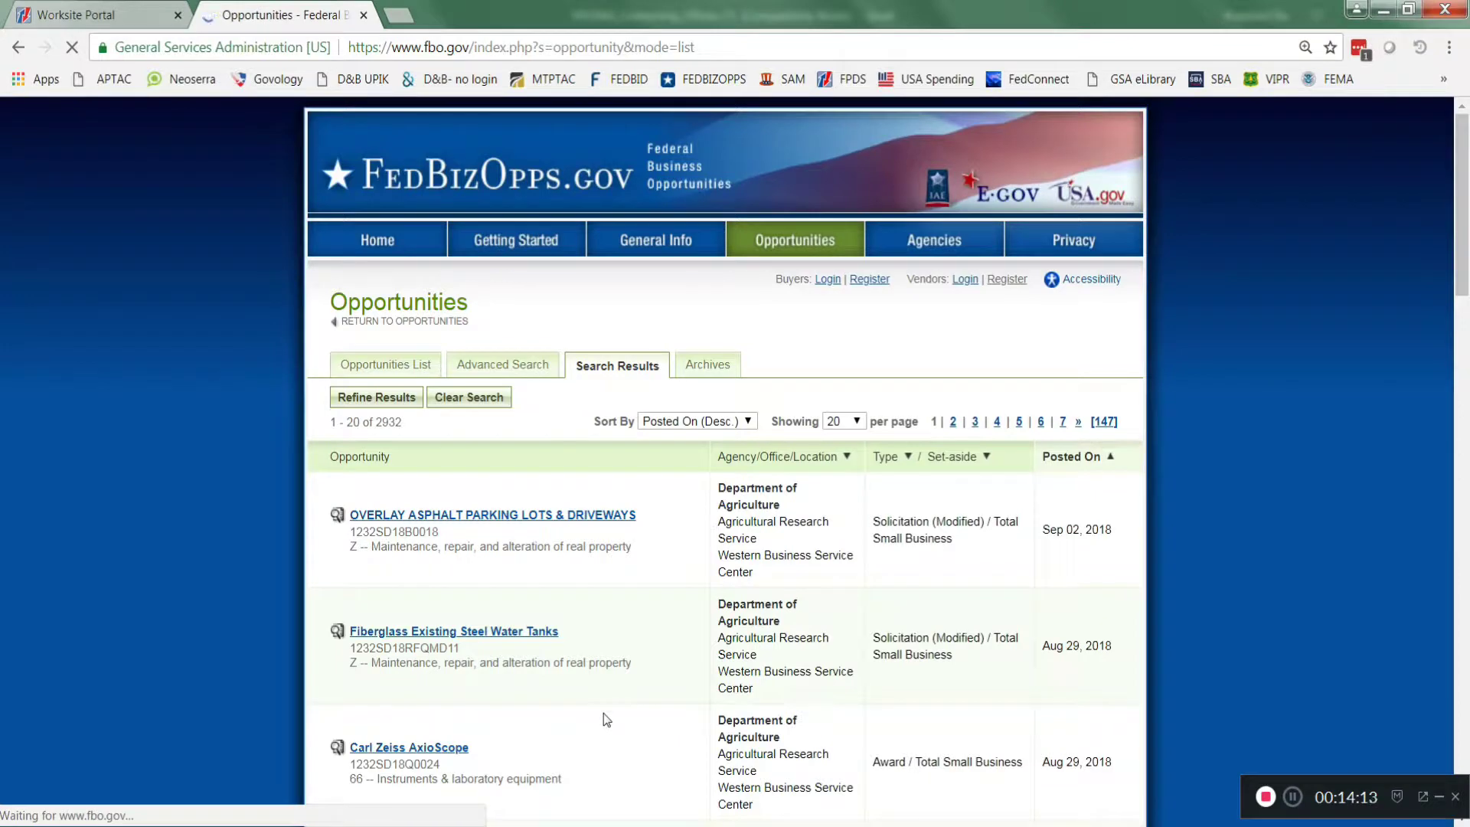
- Open the Fiberglass Existing Steel Water Tanks opportunity, review its contact, attachments, amendments and change history, and return to the opportunities list
scroll(582, 691, "down", 4)
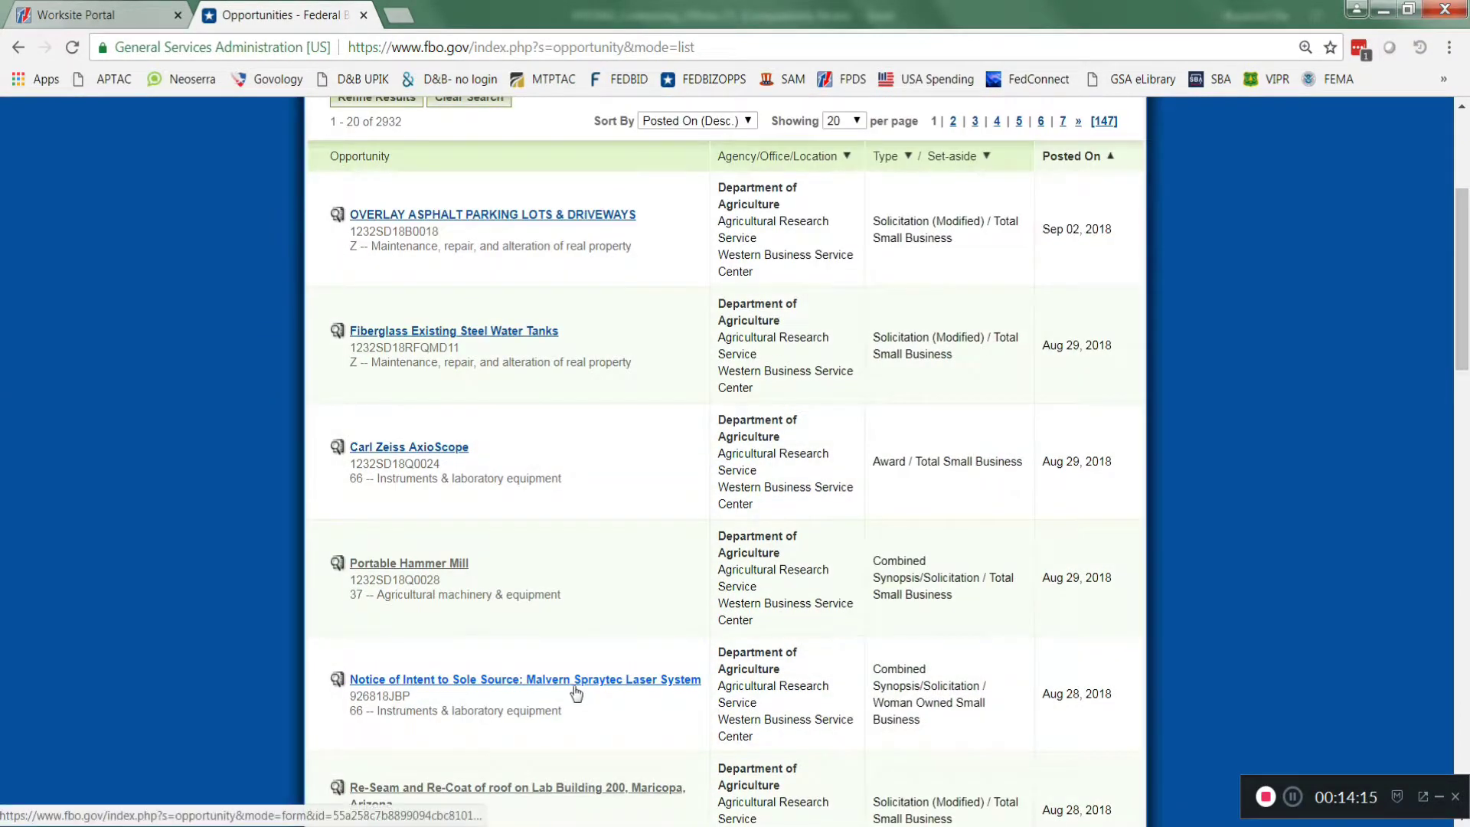
left_click(422, 332)
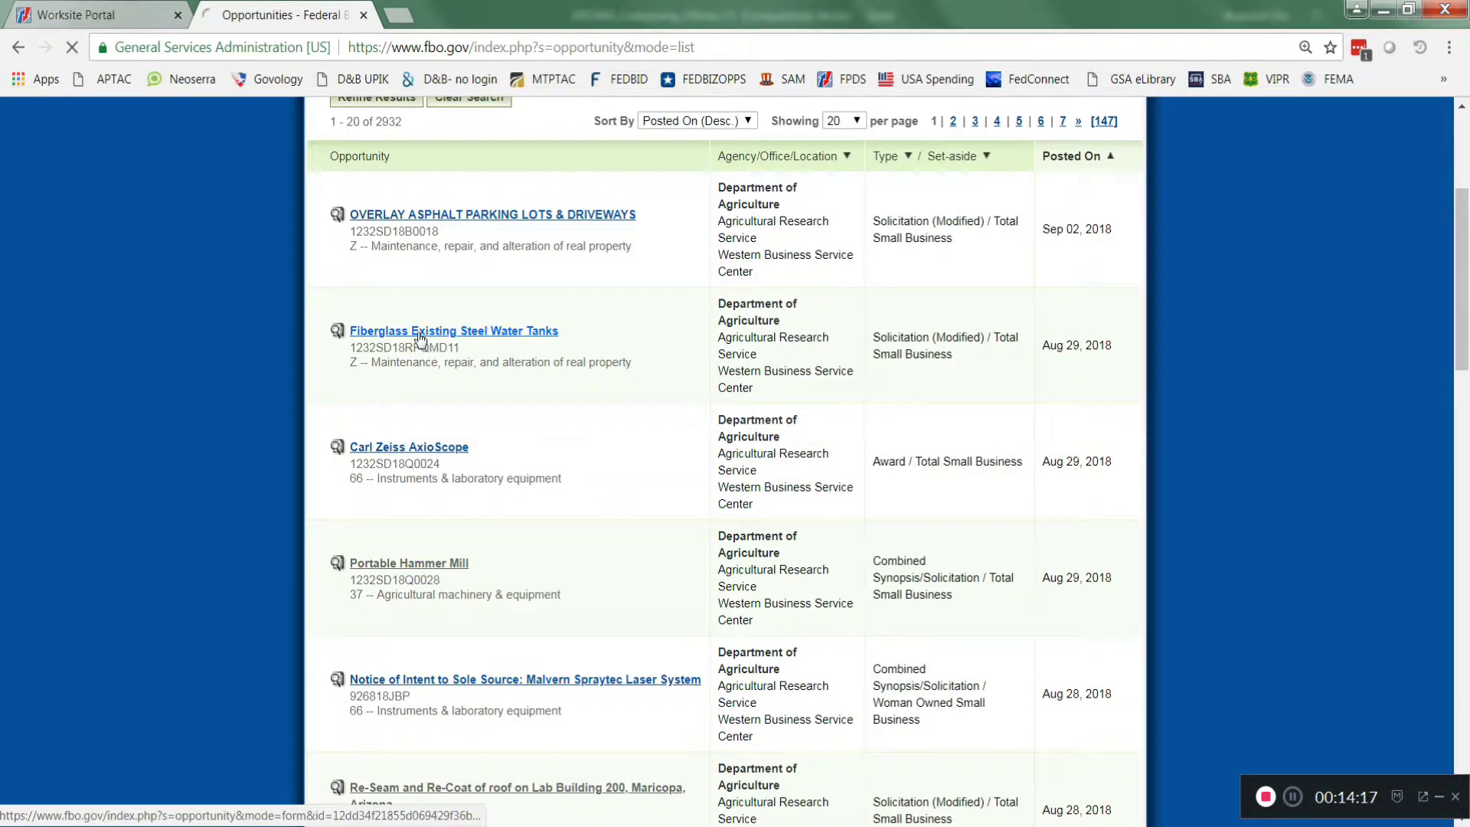
scroll(638, 657, "down", 20)
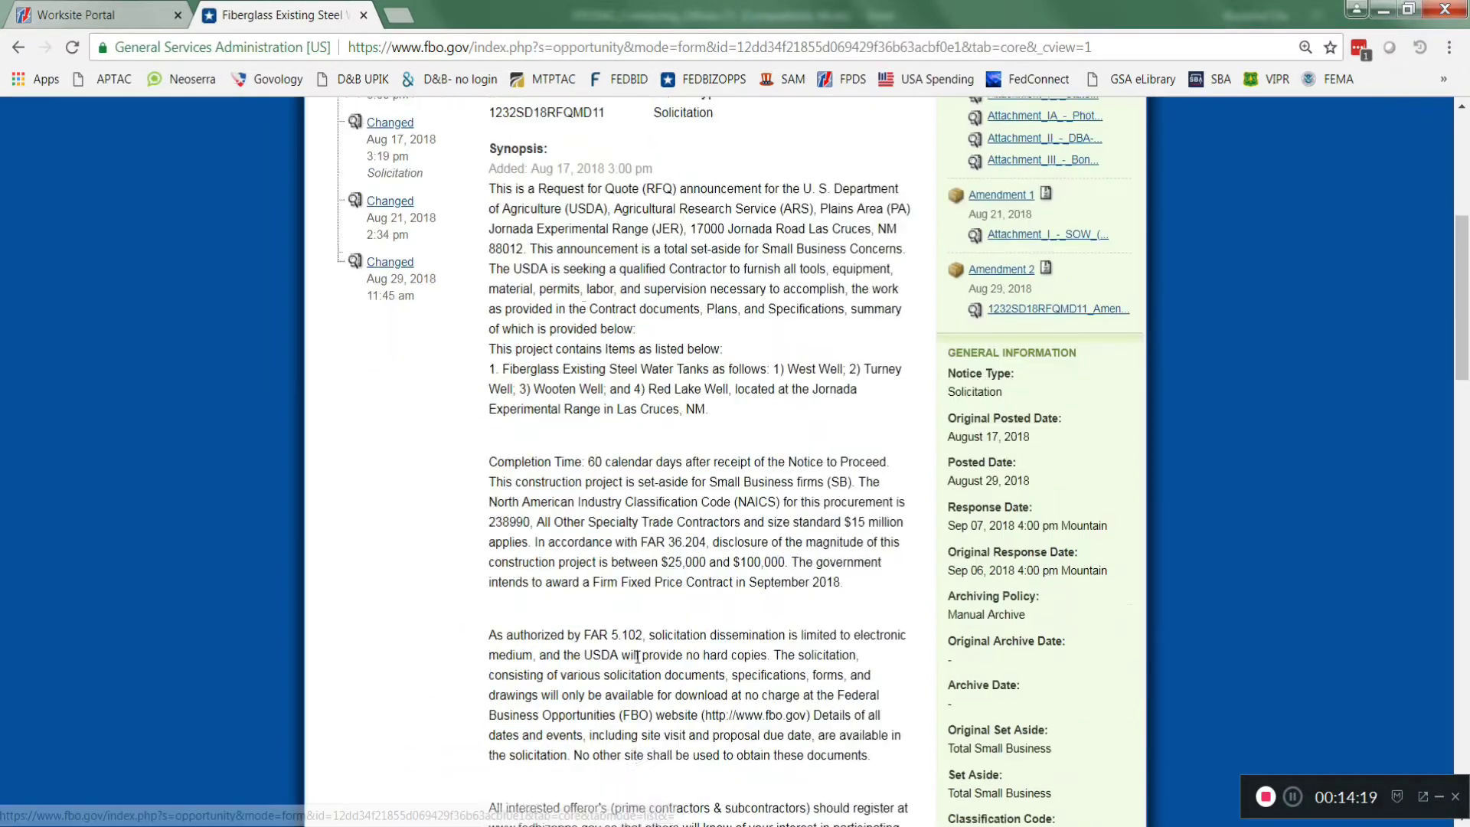
scroll(638, 657, "down", 9)
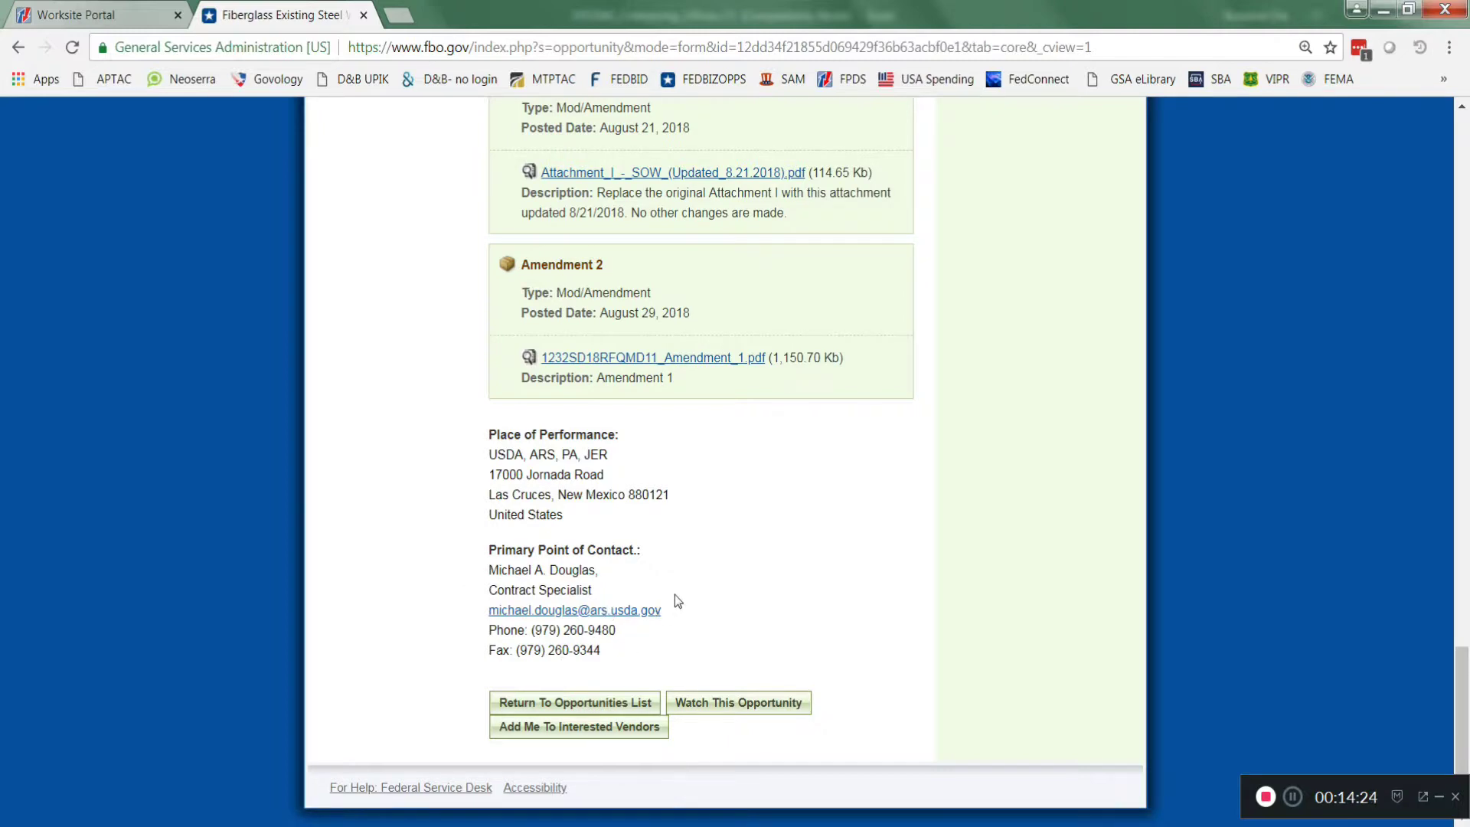
scroll(674, 605, "up", 4)
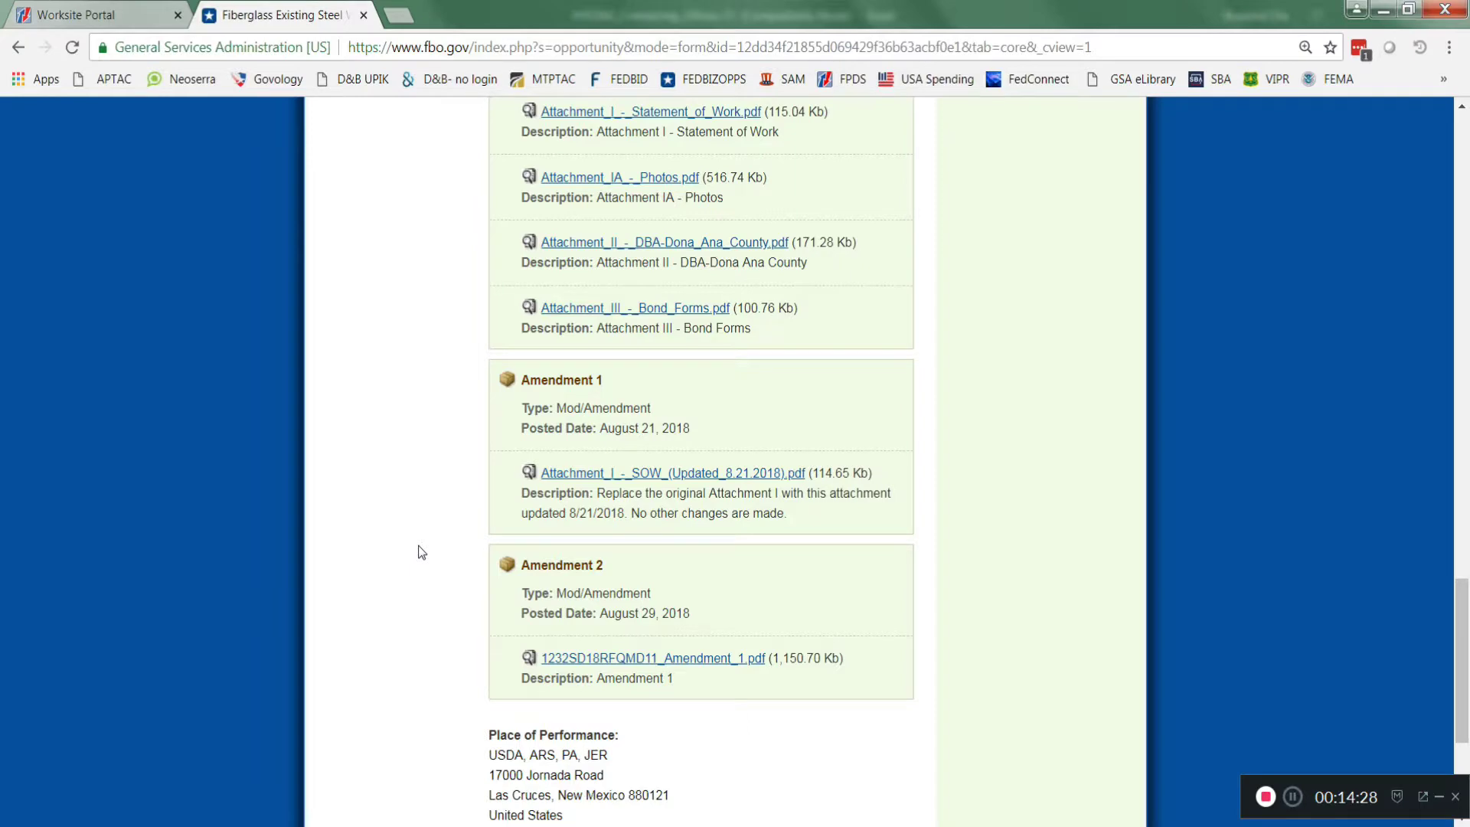
scroll(418, 546, "up", 5)
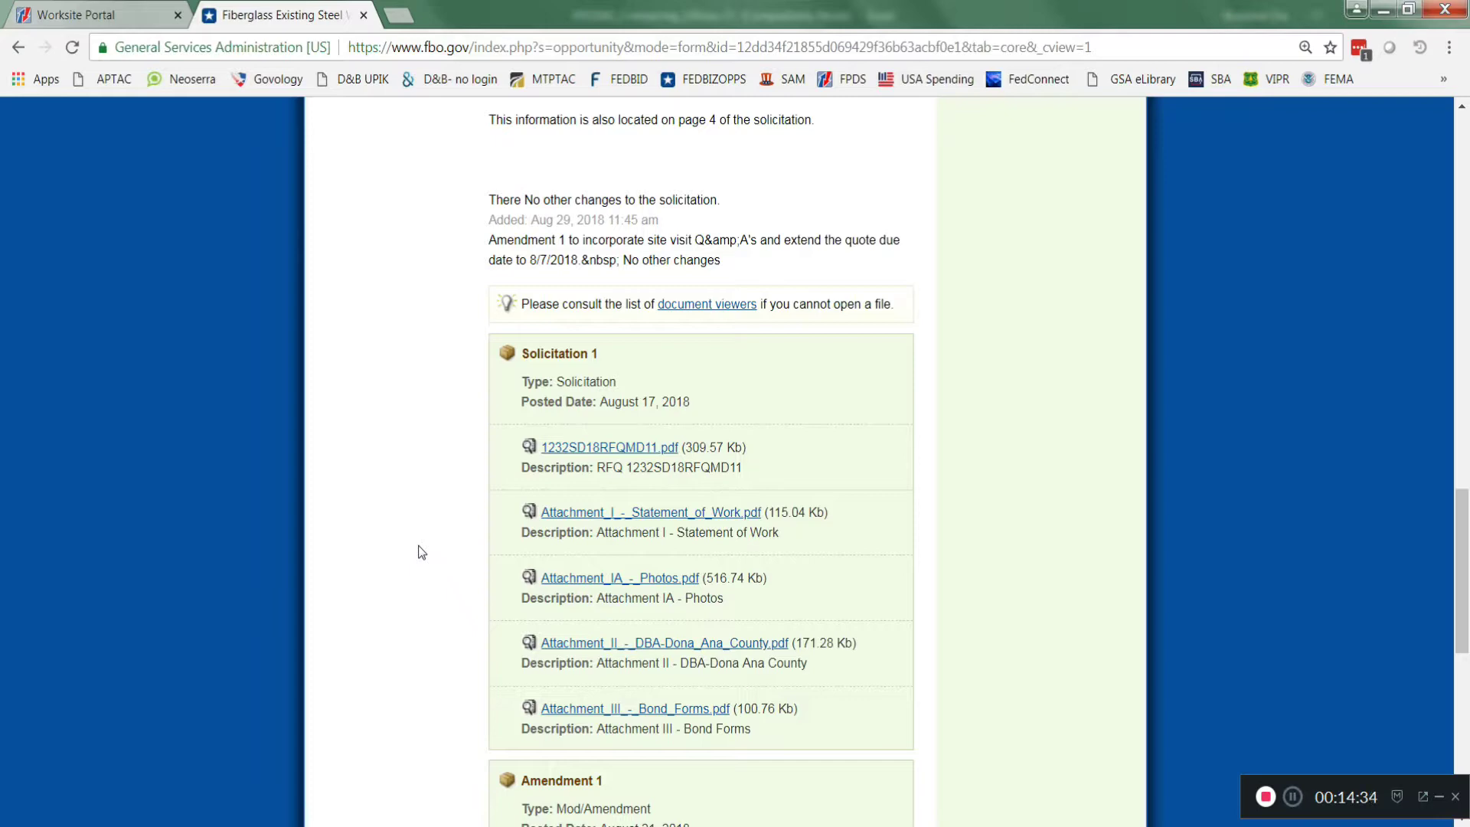
scroll(423, 579, "up", 4)
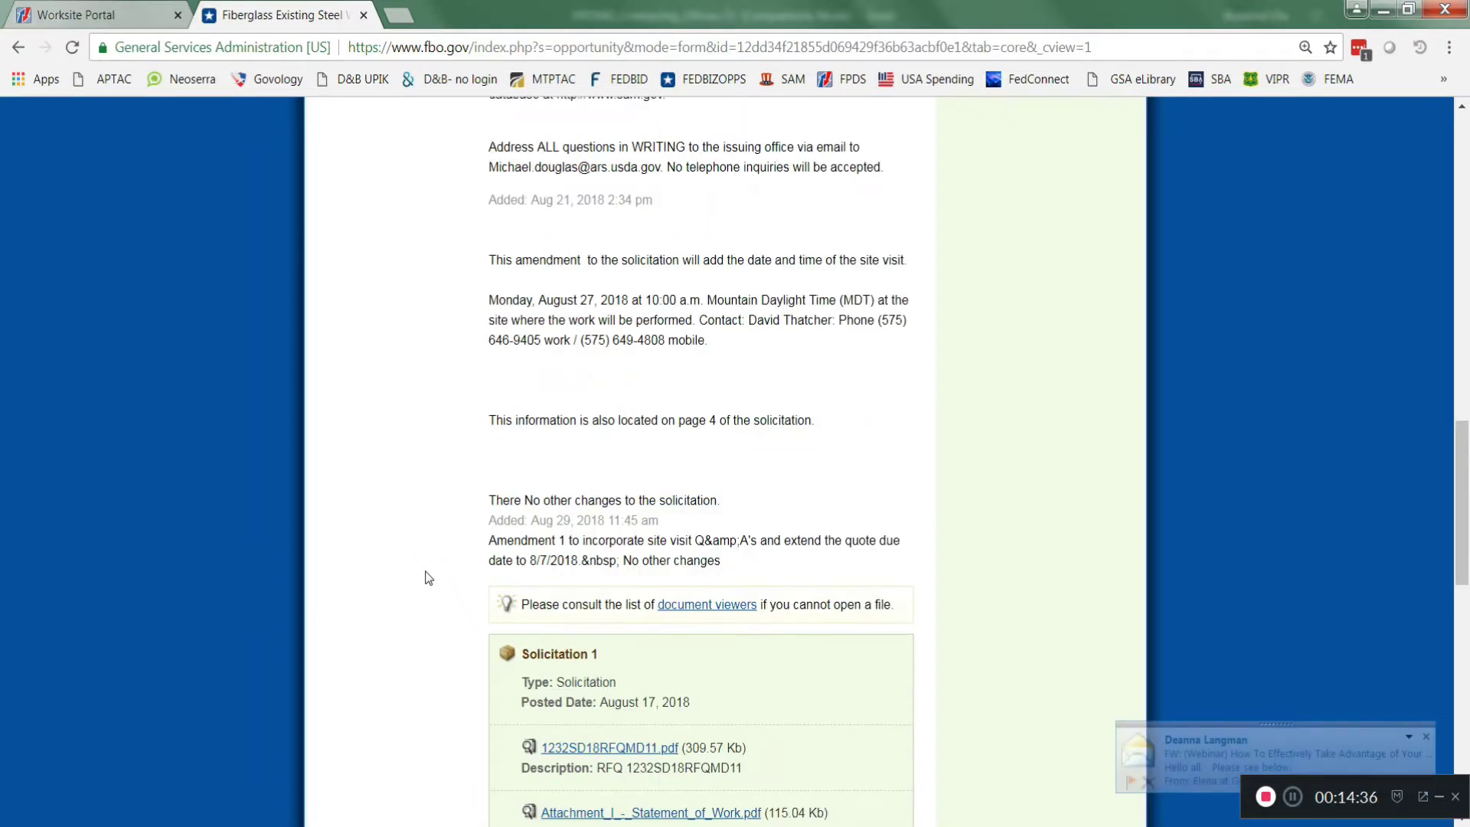
left_click(1426, 736)
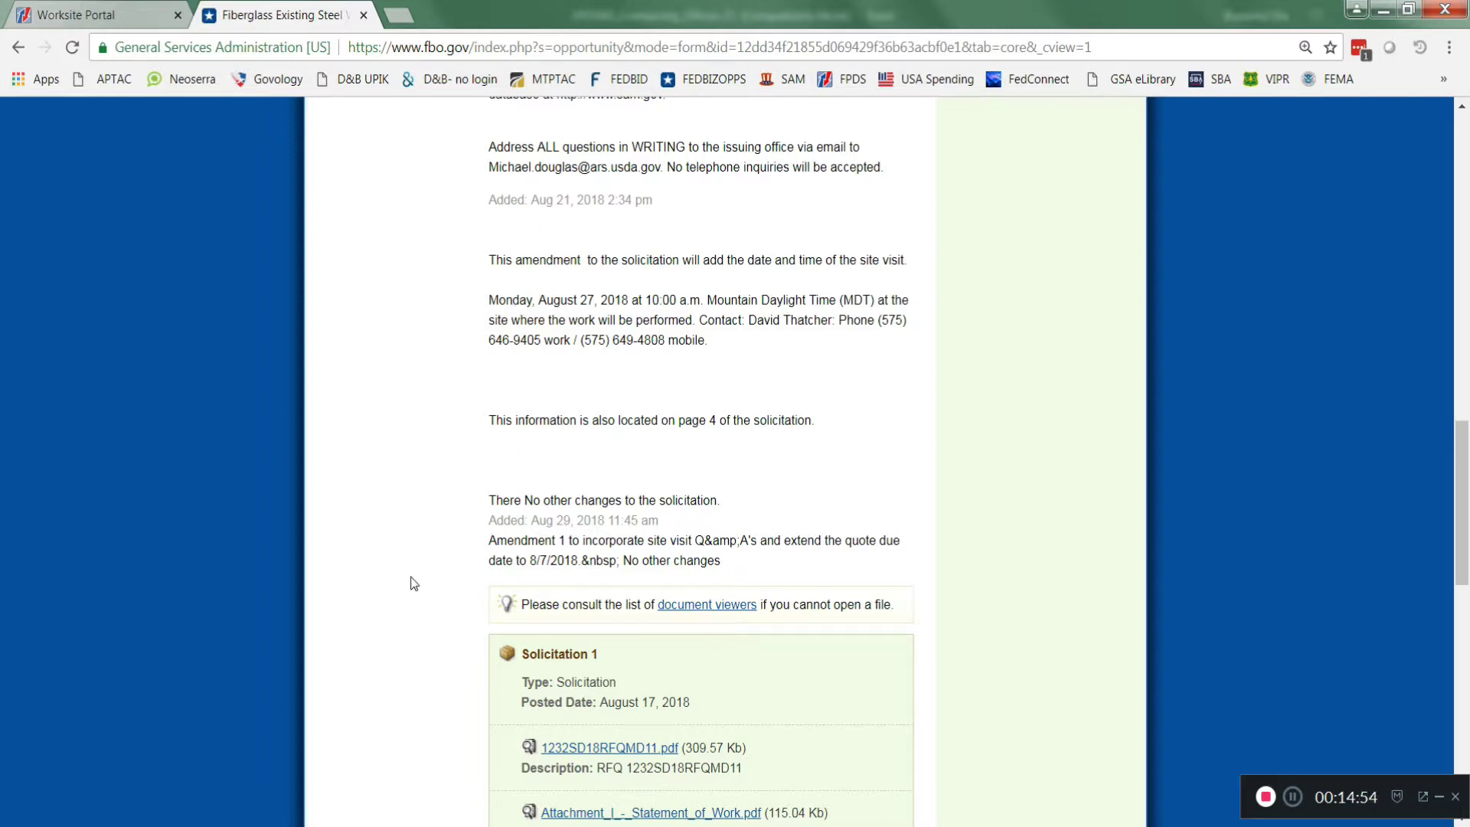
scroll(387, 559, "up", 10)
scroll(383, 549, "up", 3)
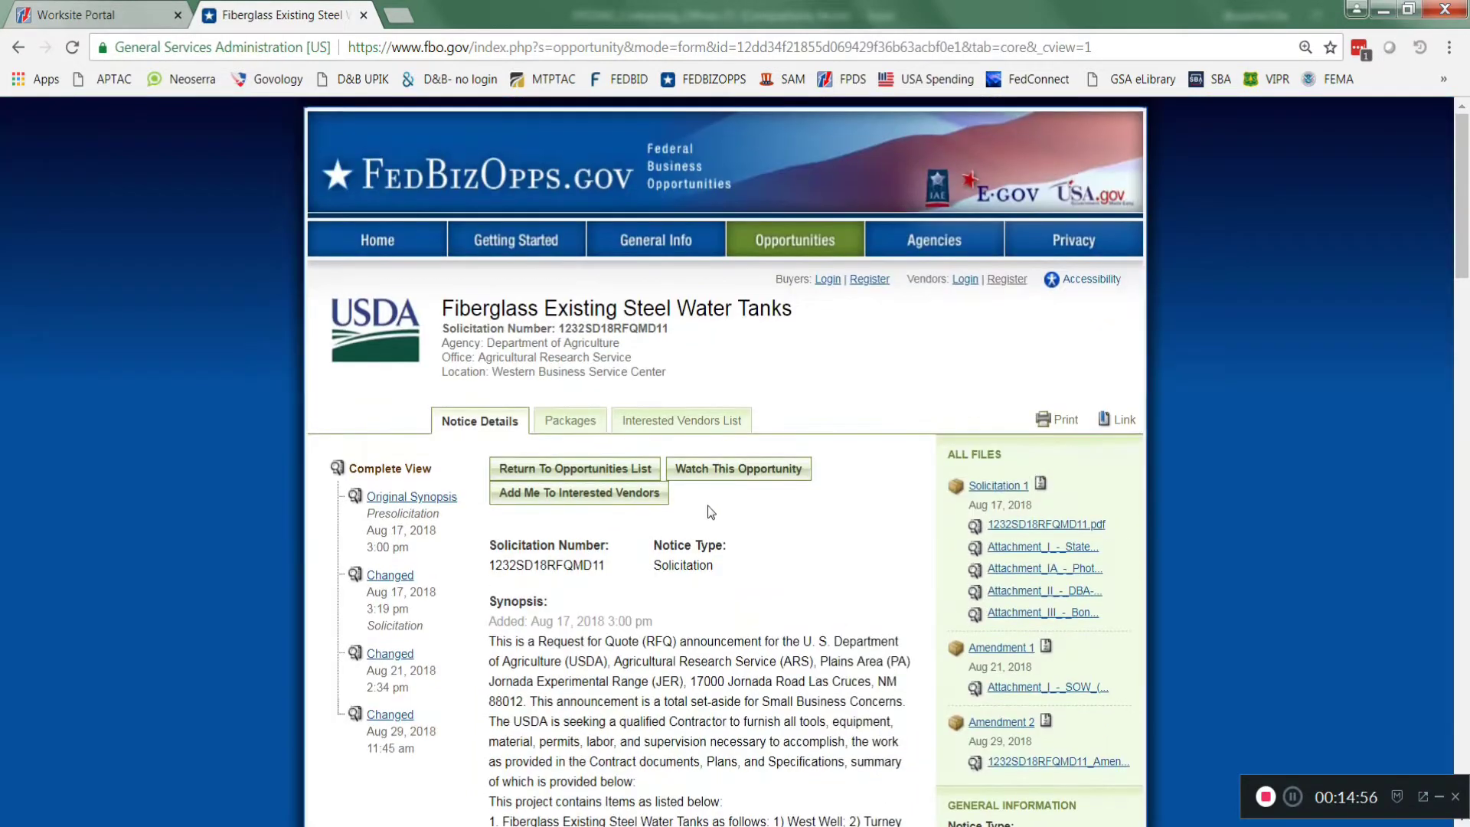
scroll(682, 513, "down", 1)
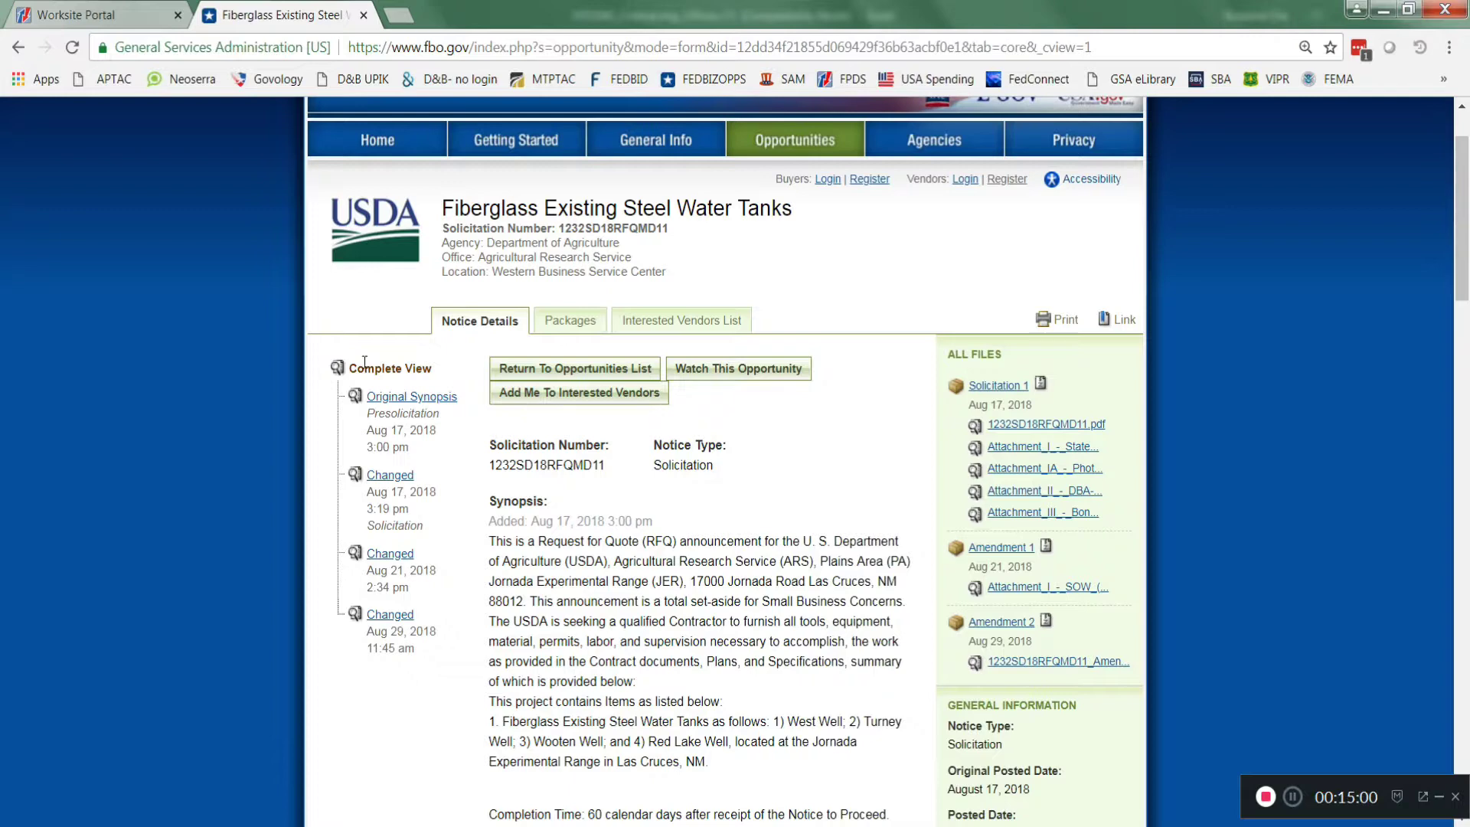
left_click(574, 370)
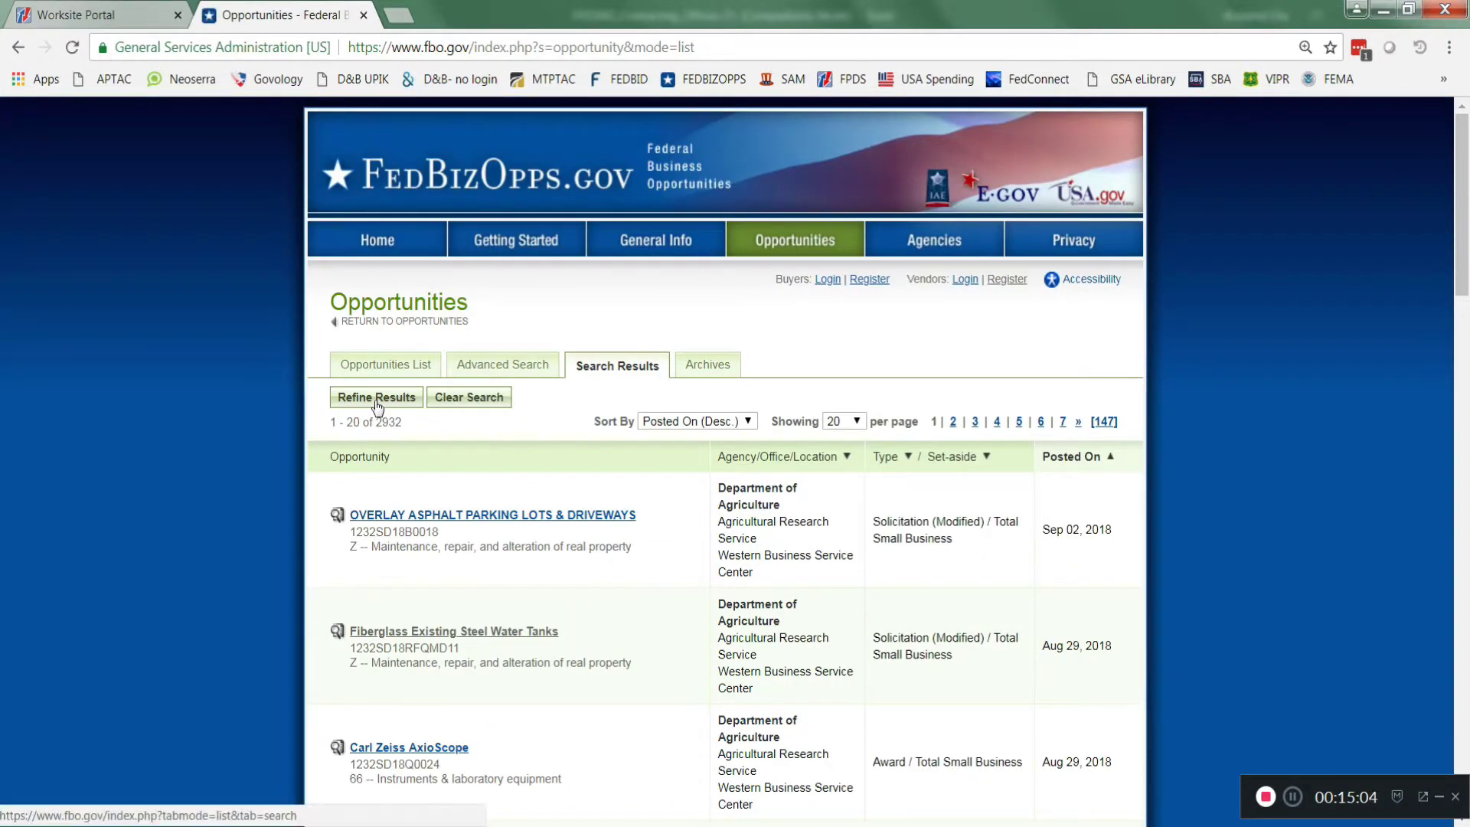
- Refine the search results by reopening the advanced search criteria at the Department of Agriculture office locations
left_click(377, 399)
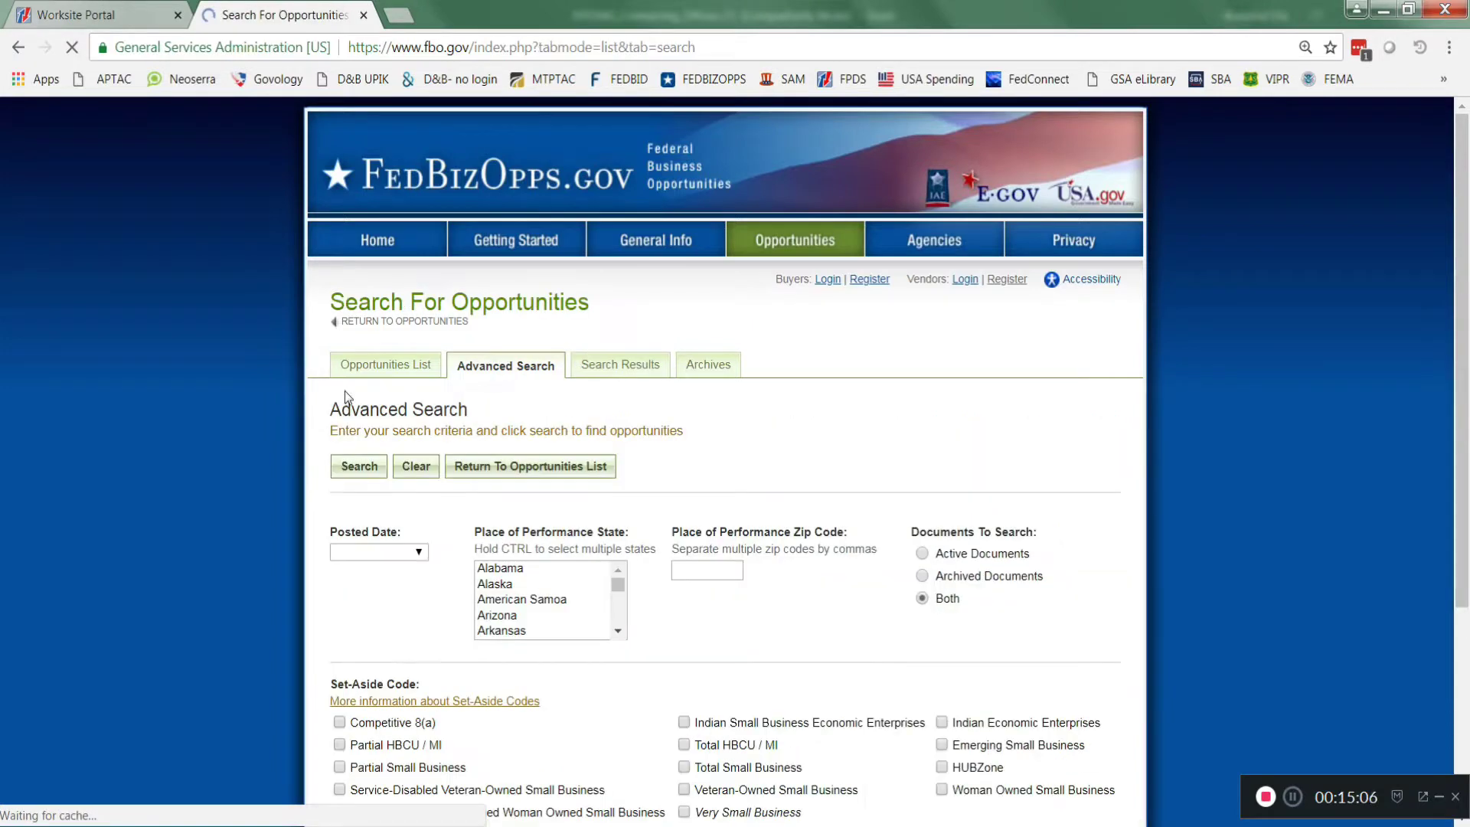
scroll(958, 558, "down", 9)
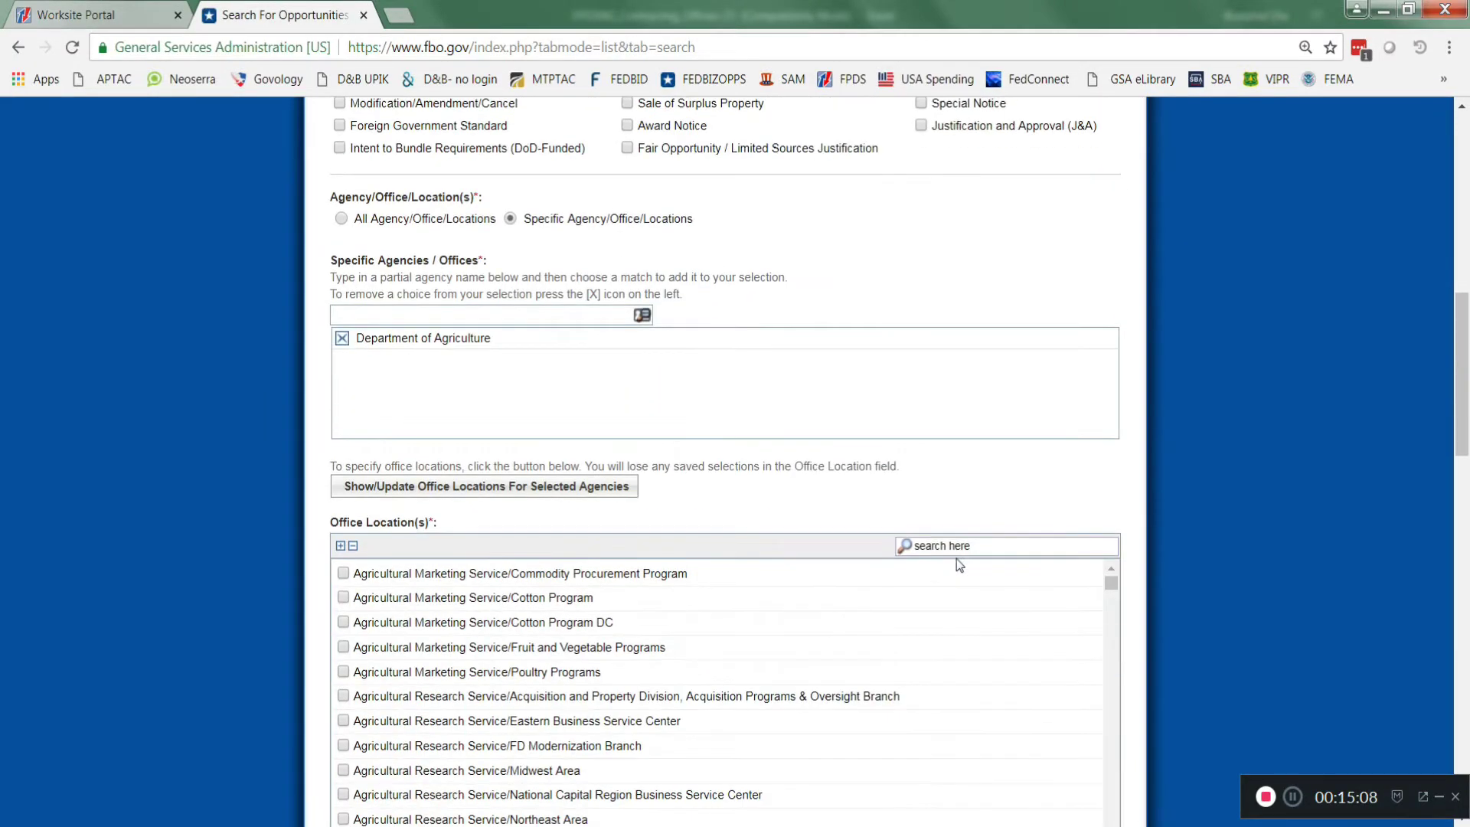
scroll(843, 628, "down", 3)
scroll(873, 625, "up", 1)
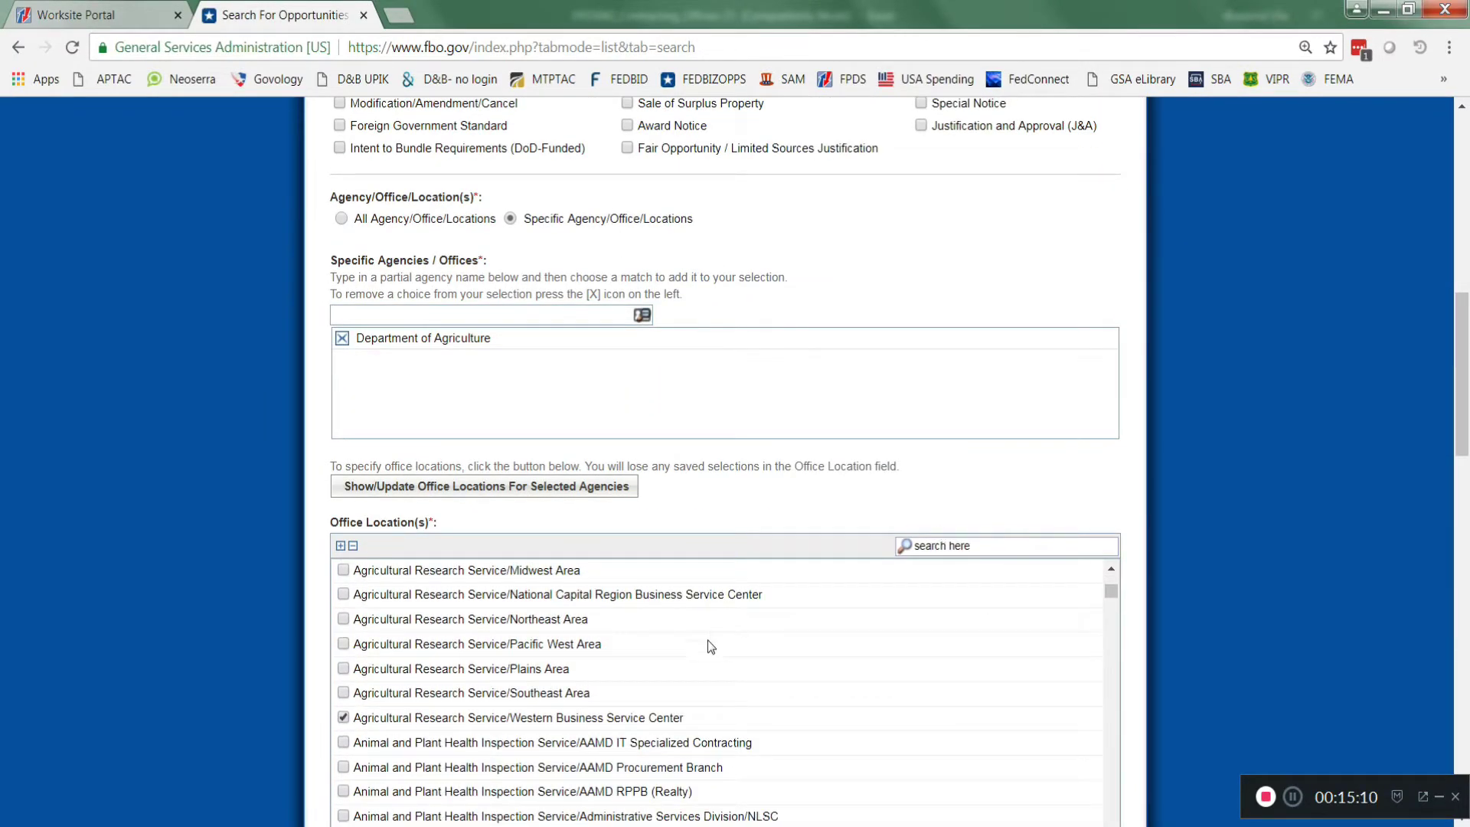
scroll(957, 555, "down", 1)
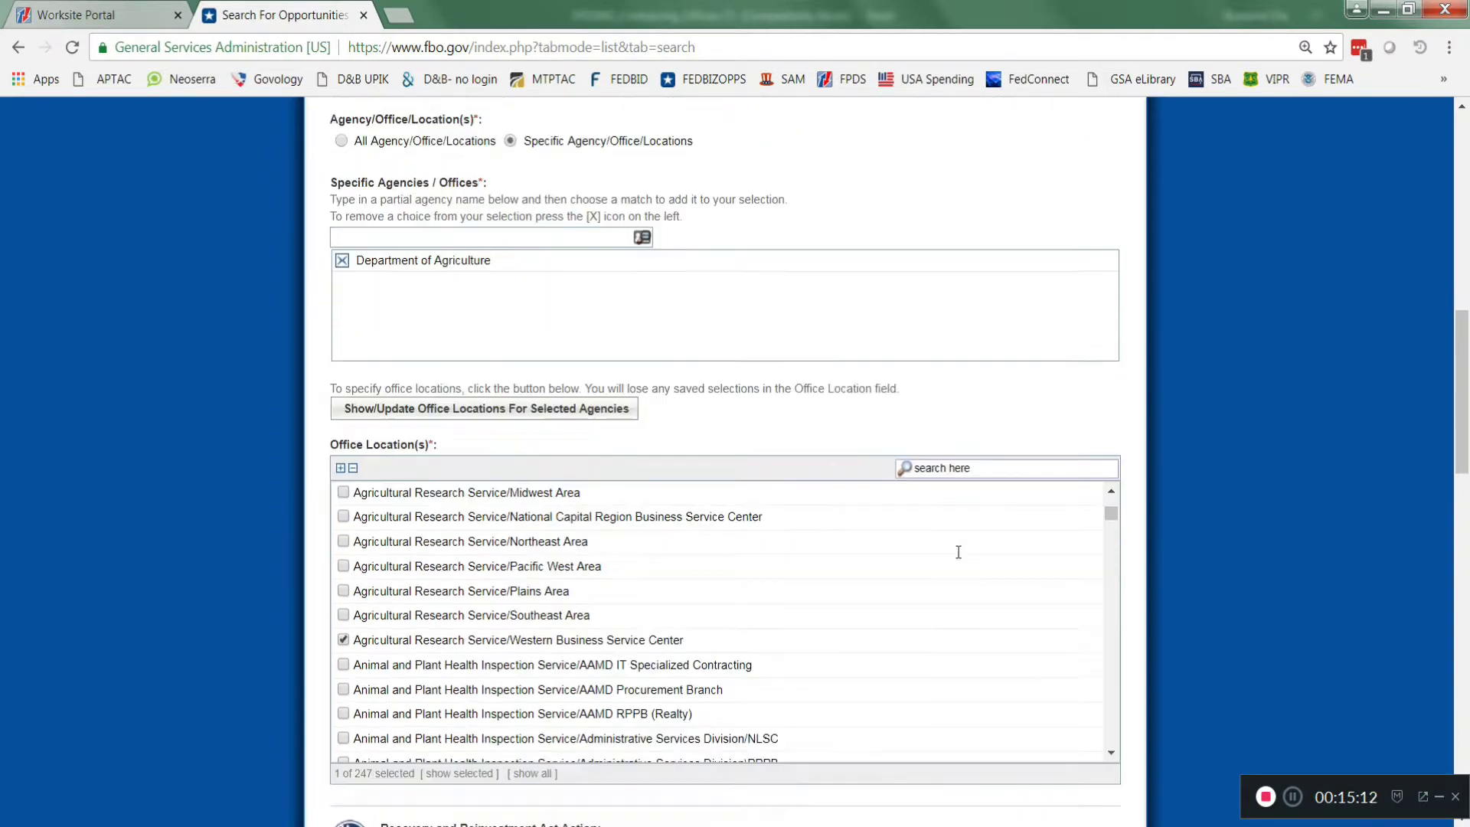